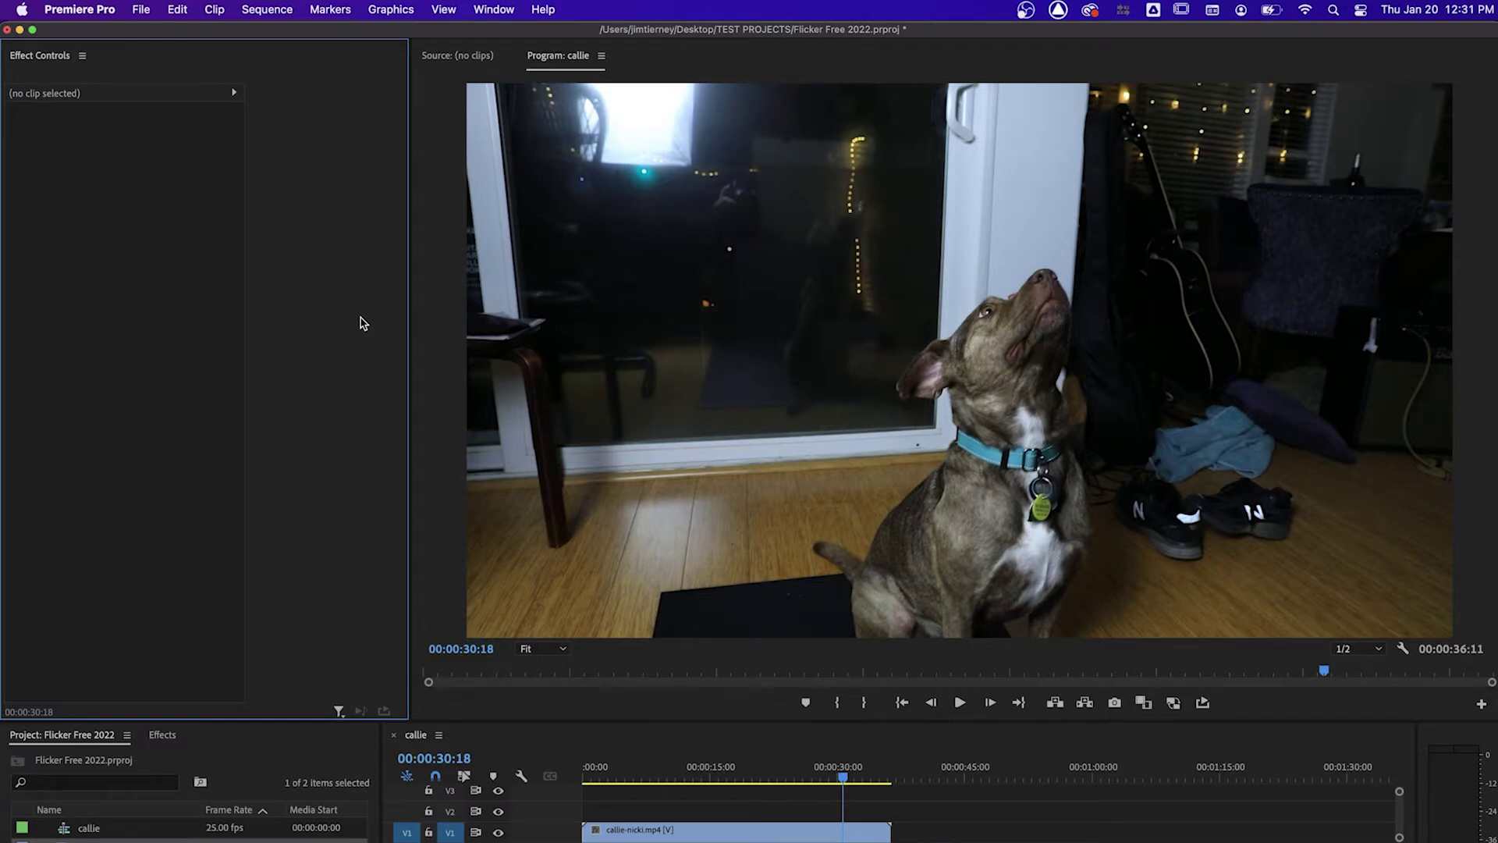
# Review the renderer options in Project Settings > General, keeping Mercury Playback Engine GPU Acceleration (Metal)
pyautogui.click(143, 11)
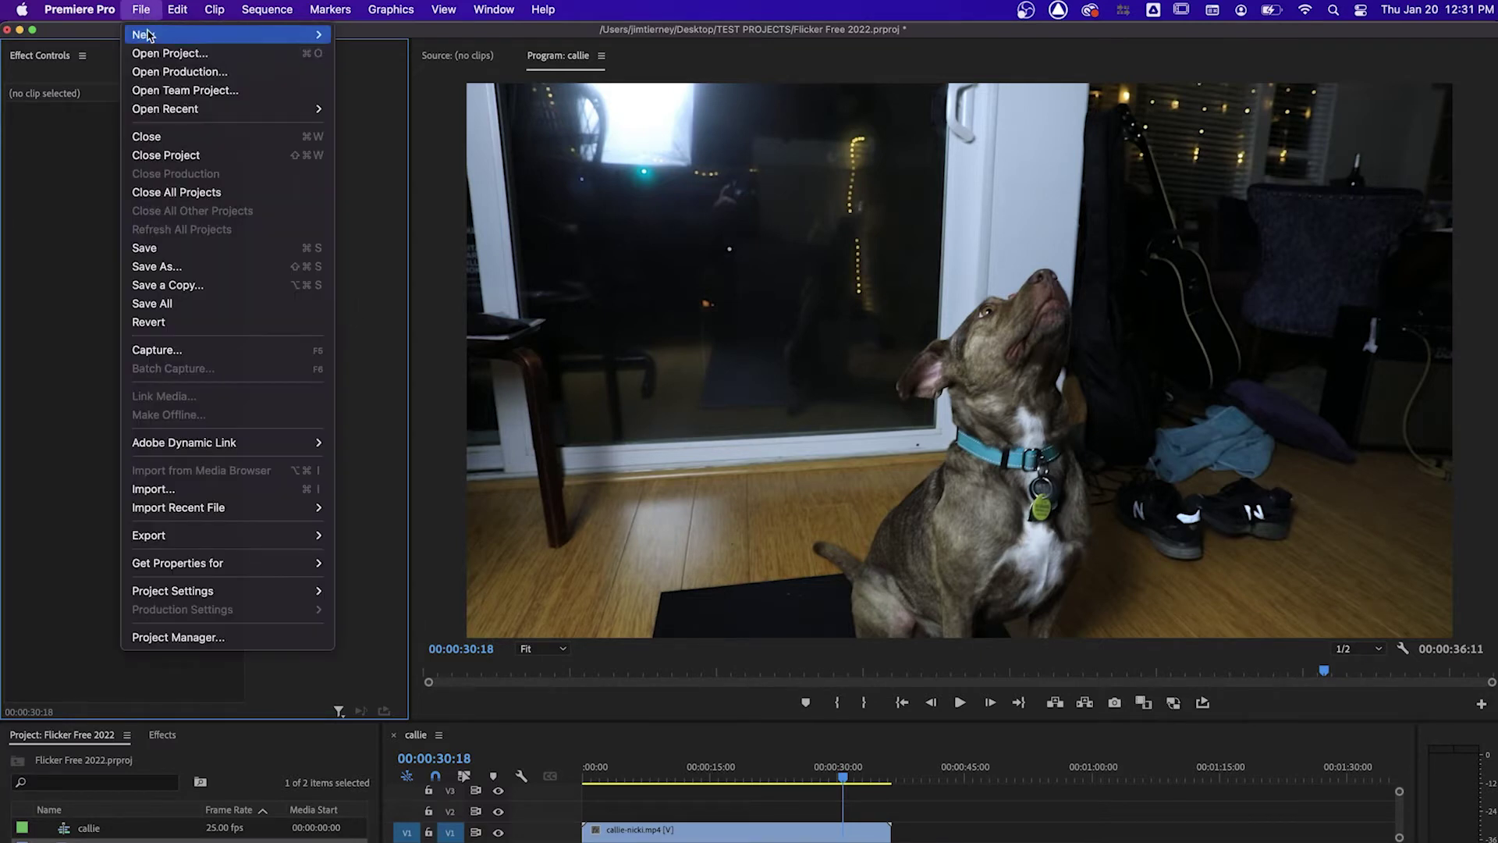
pyautogui.moveTo(230, 592)
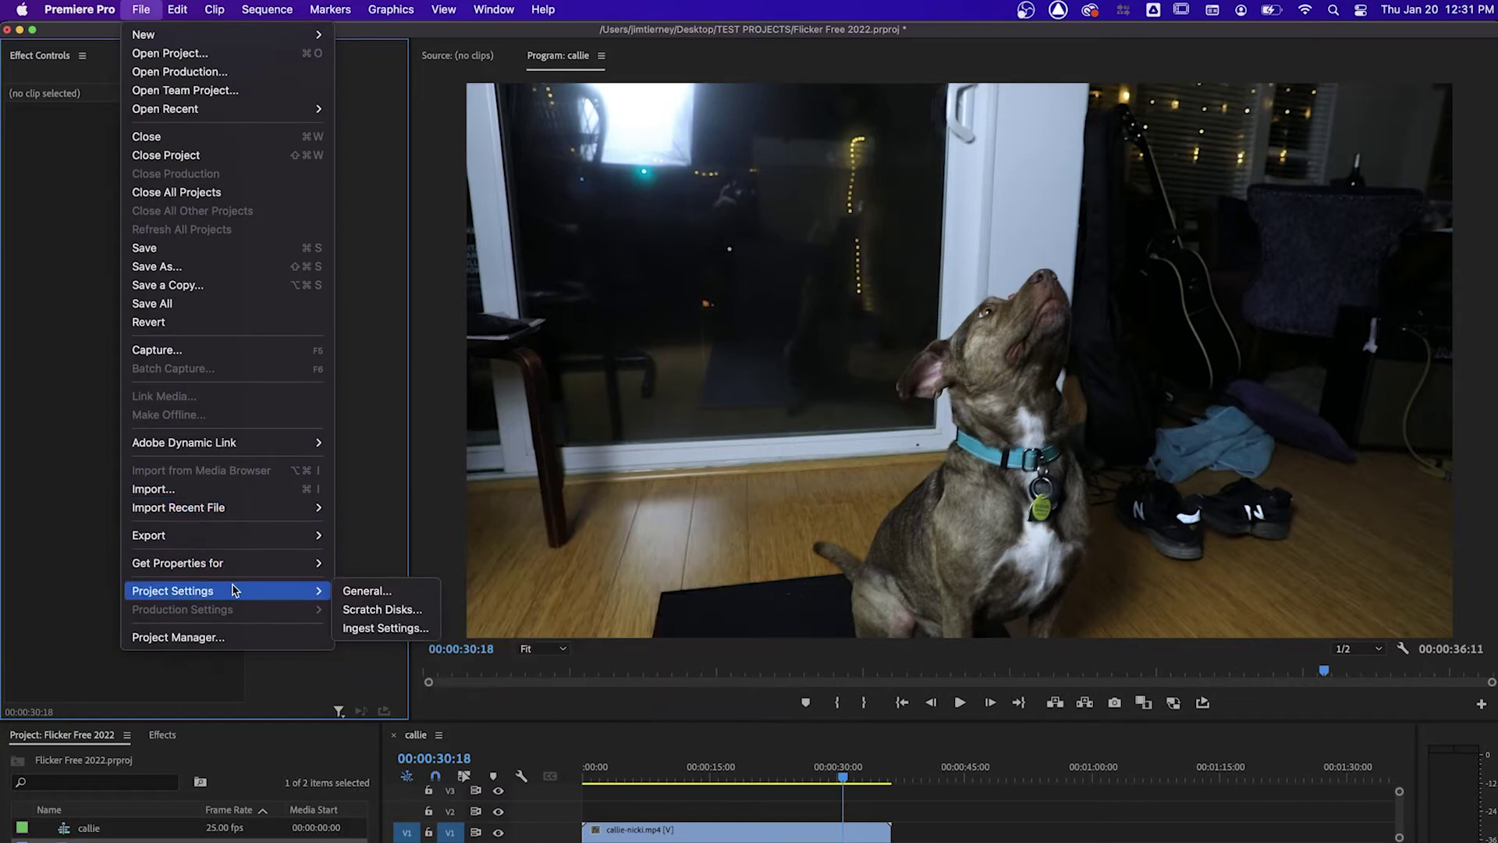
pyautogui.click(348, 594)
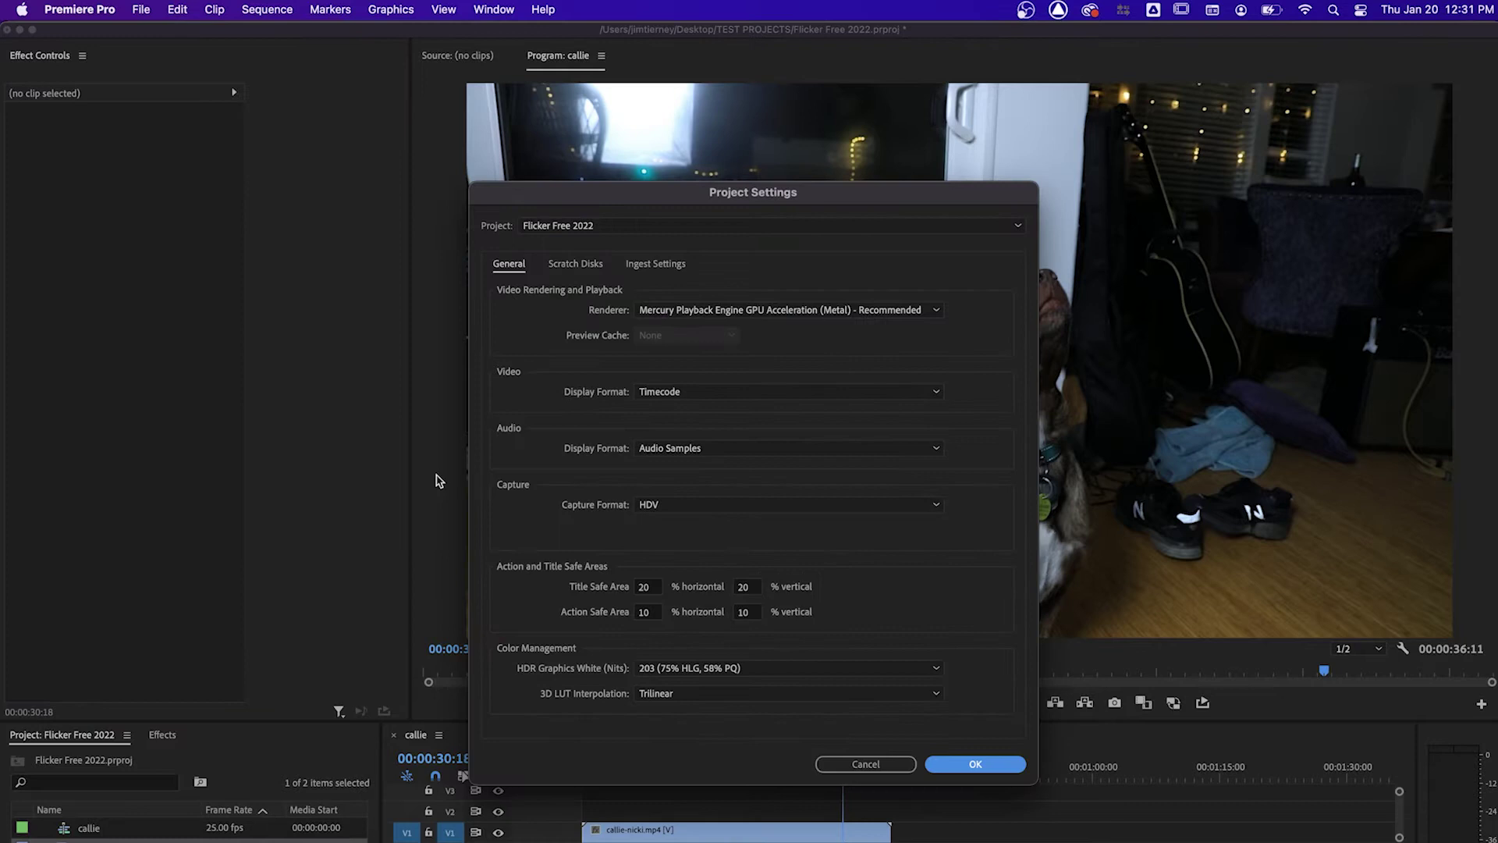
pyautogui.click(689, 312)
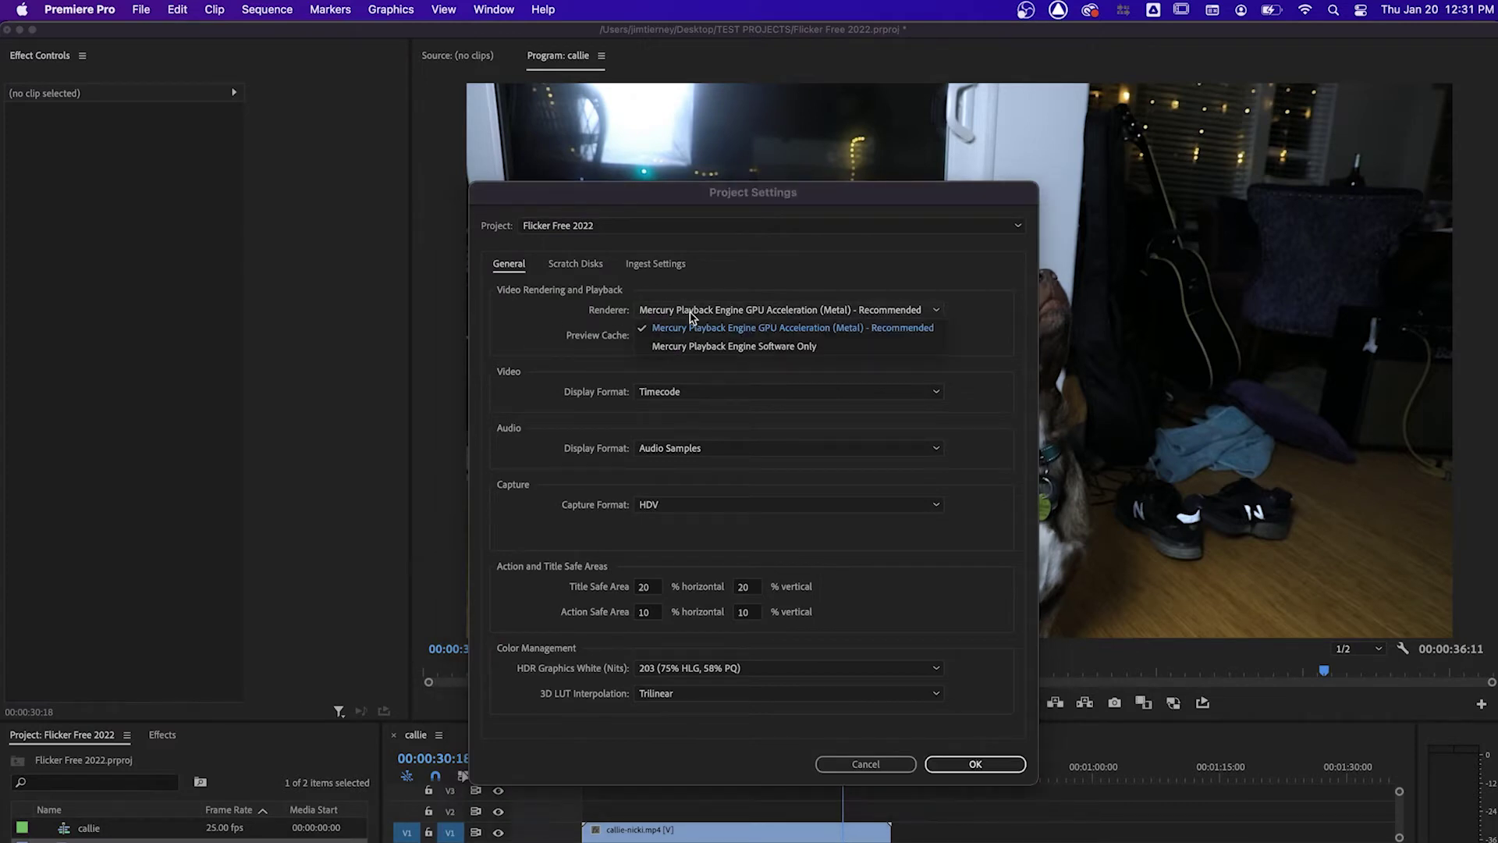
pyautogui.click(863, 332)
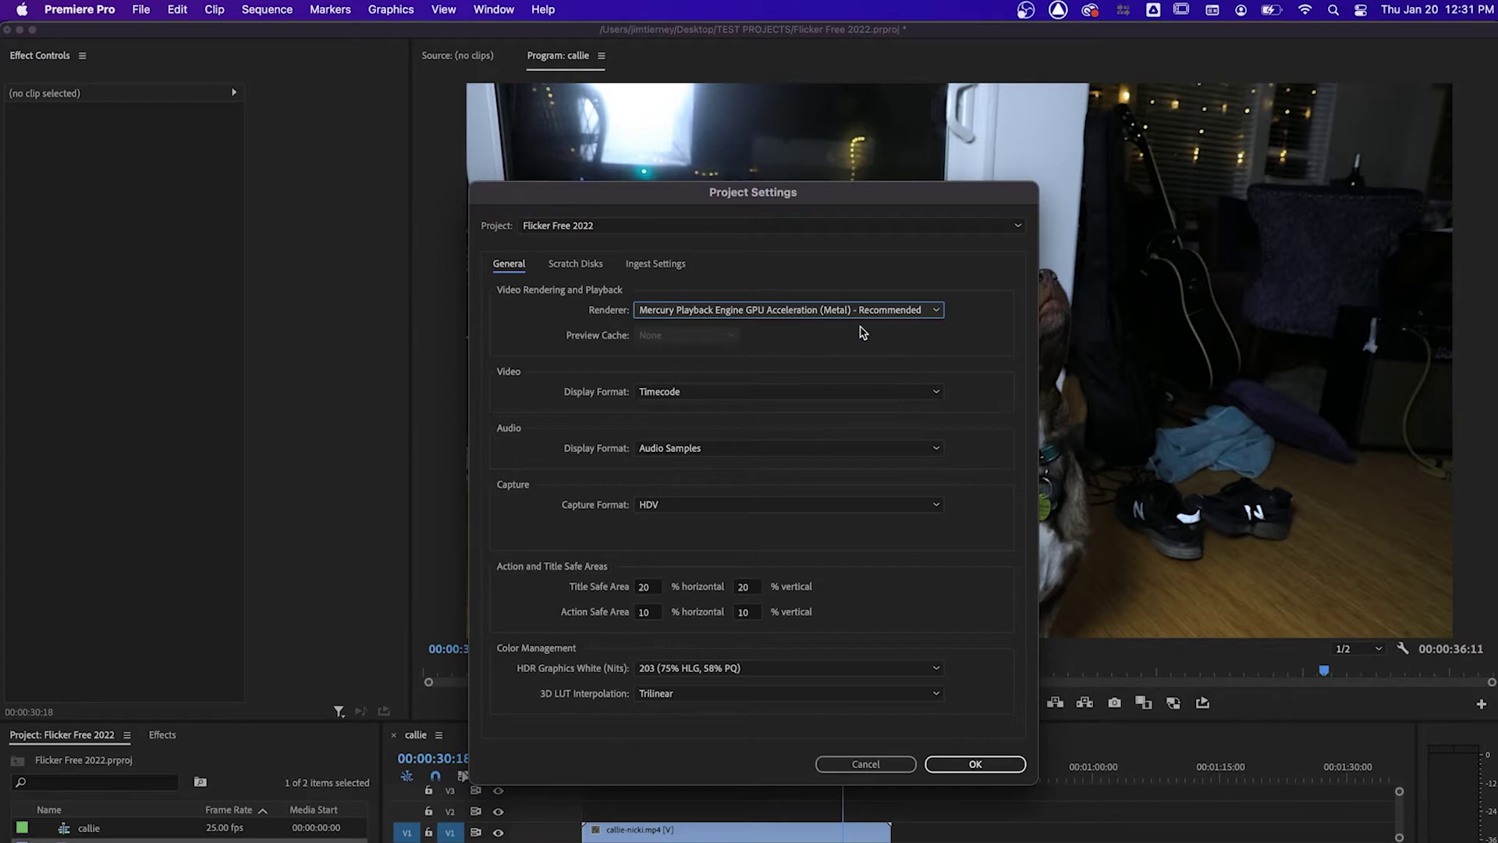
pyautogui.click(849, 314)
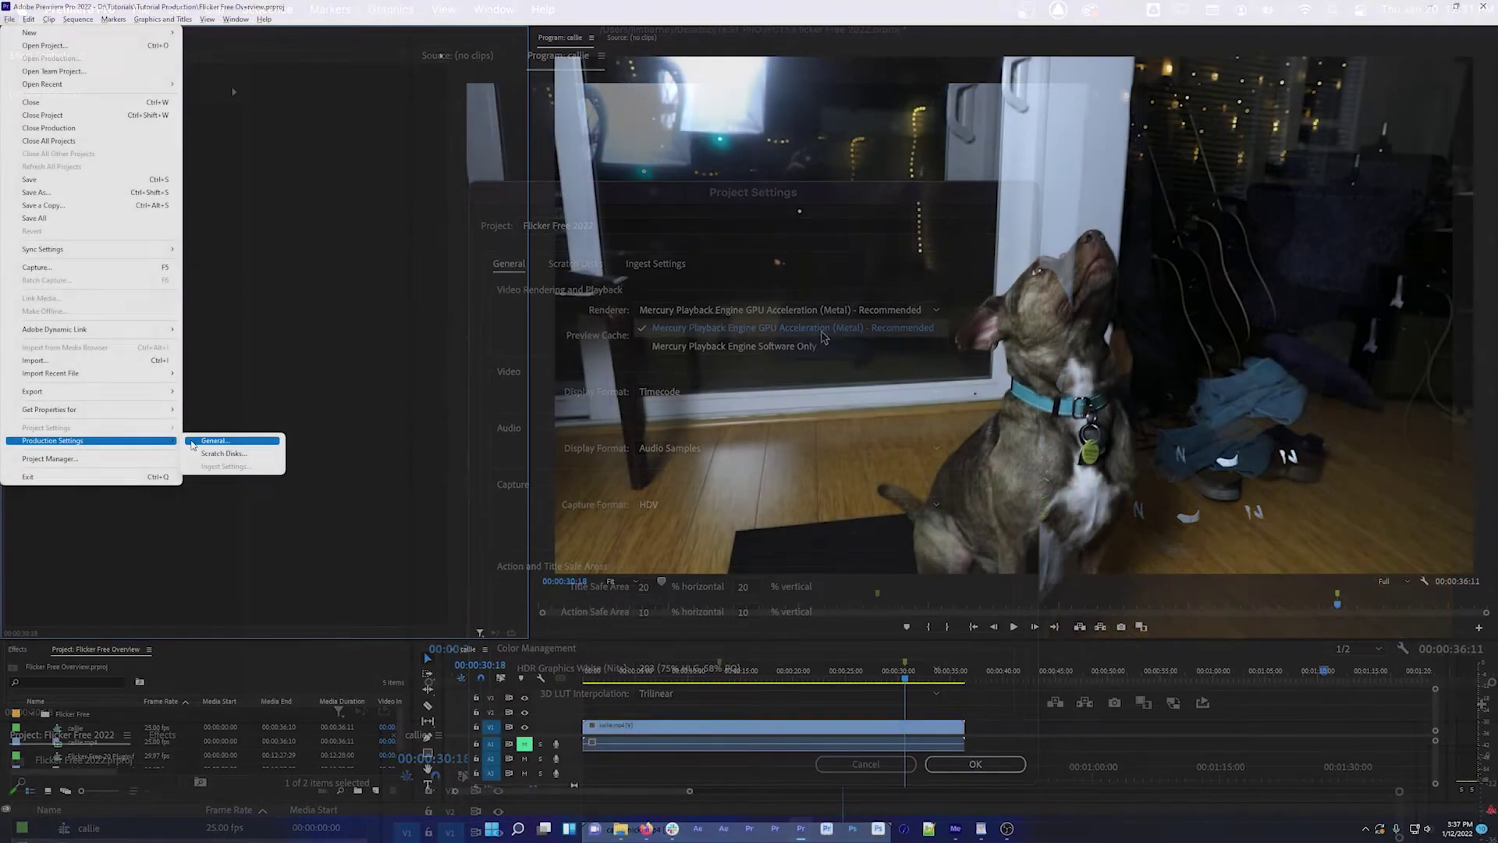
# Check the CUDA and OpenCL renderer choices, then drag Digital Anarchy's Flicker Free onto callie.mp4
pyautogui.click(234, 438)
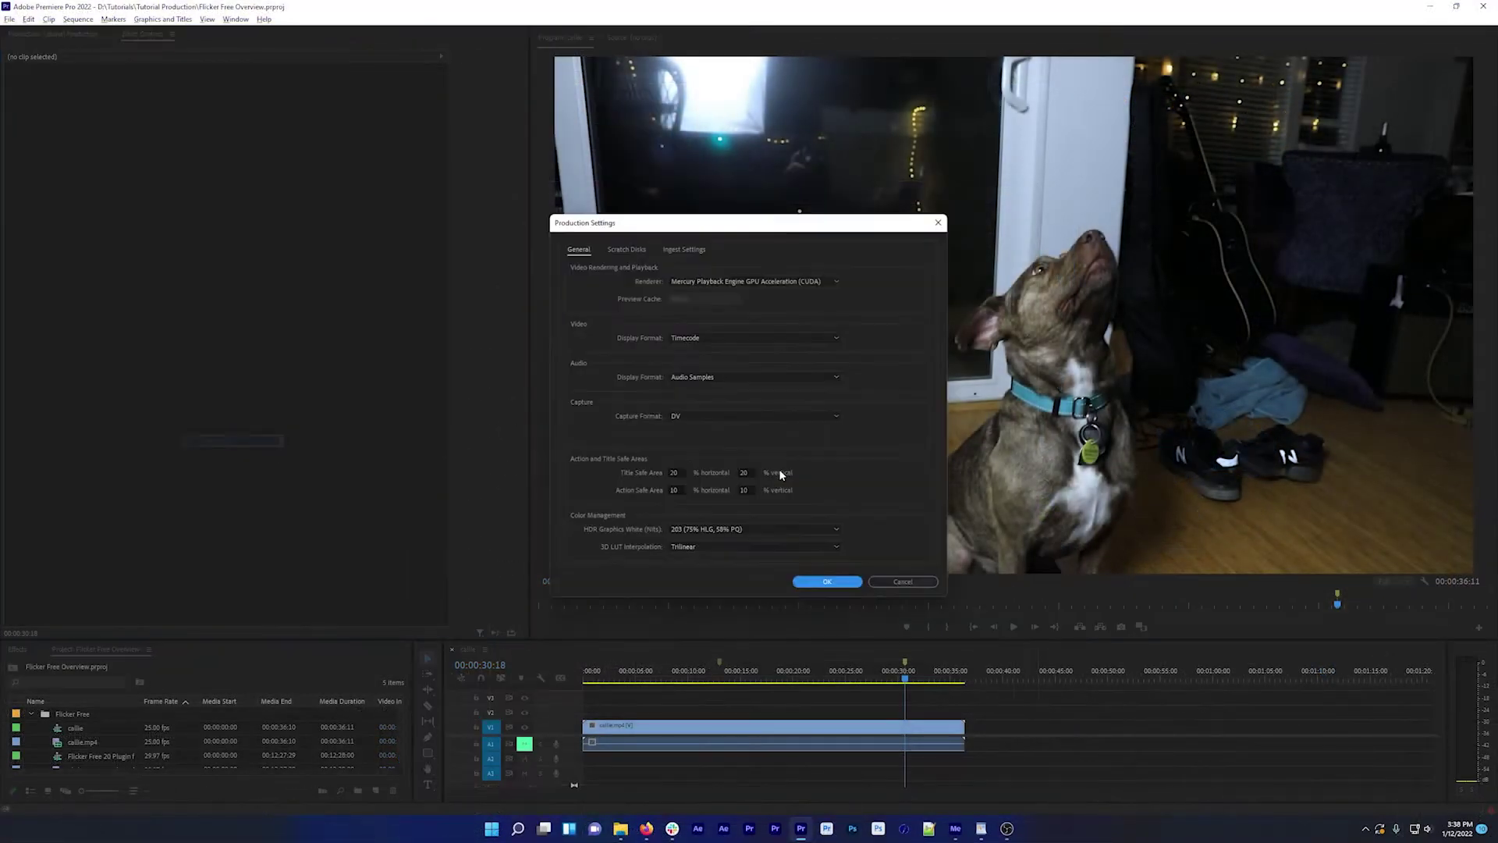
pyautogui.click(746, 280)
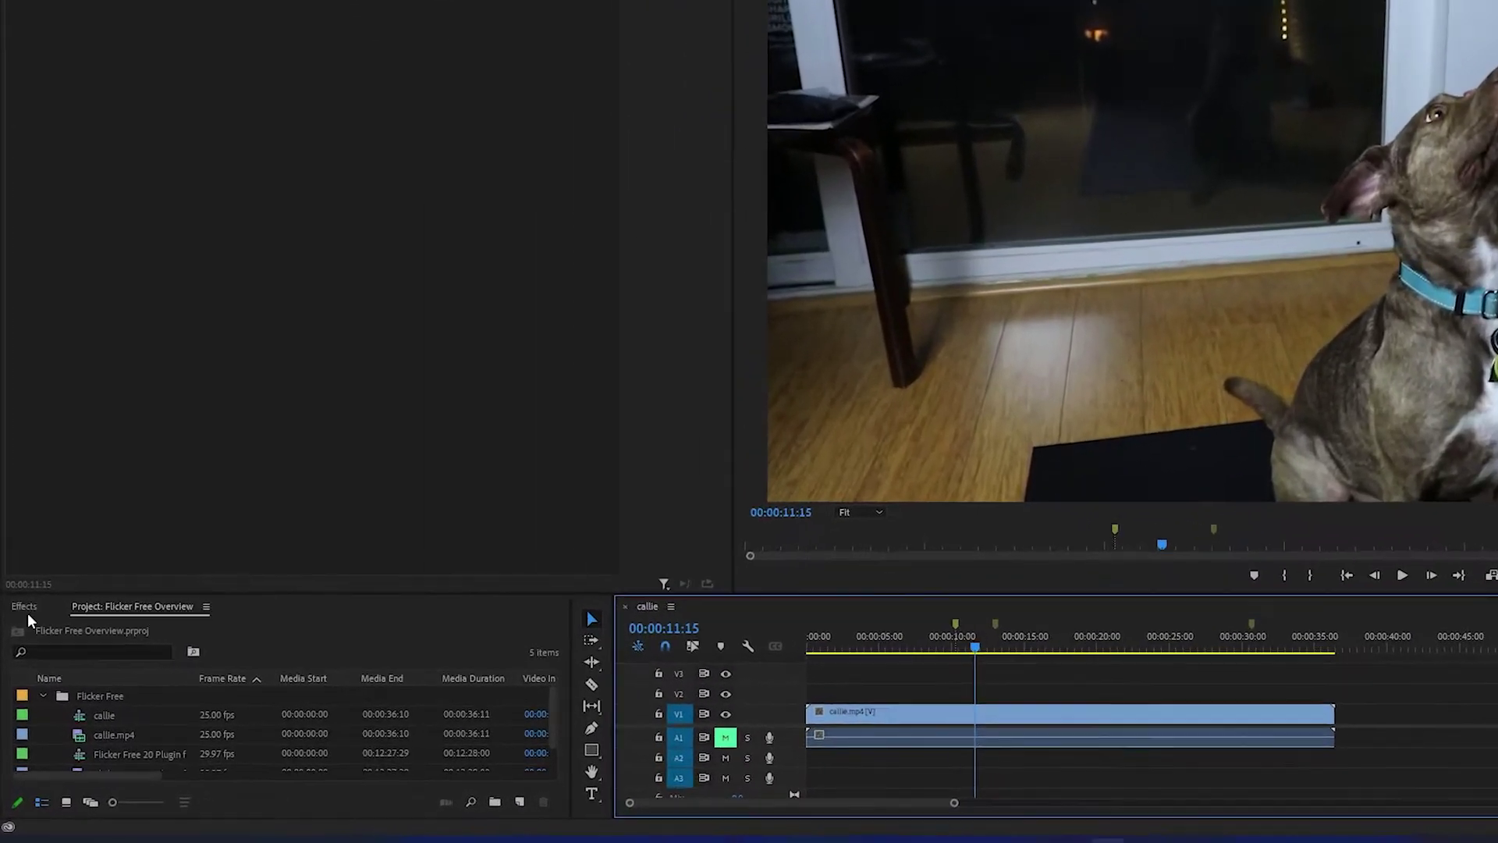
pyautogui.click(25, 608)
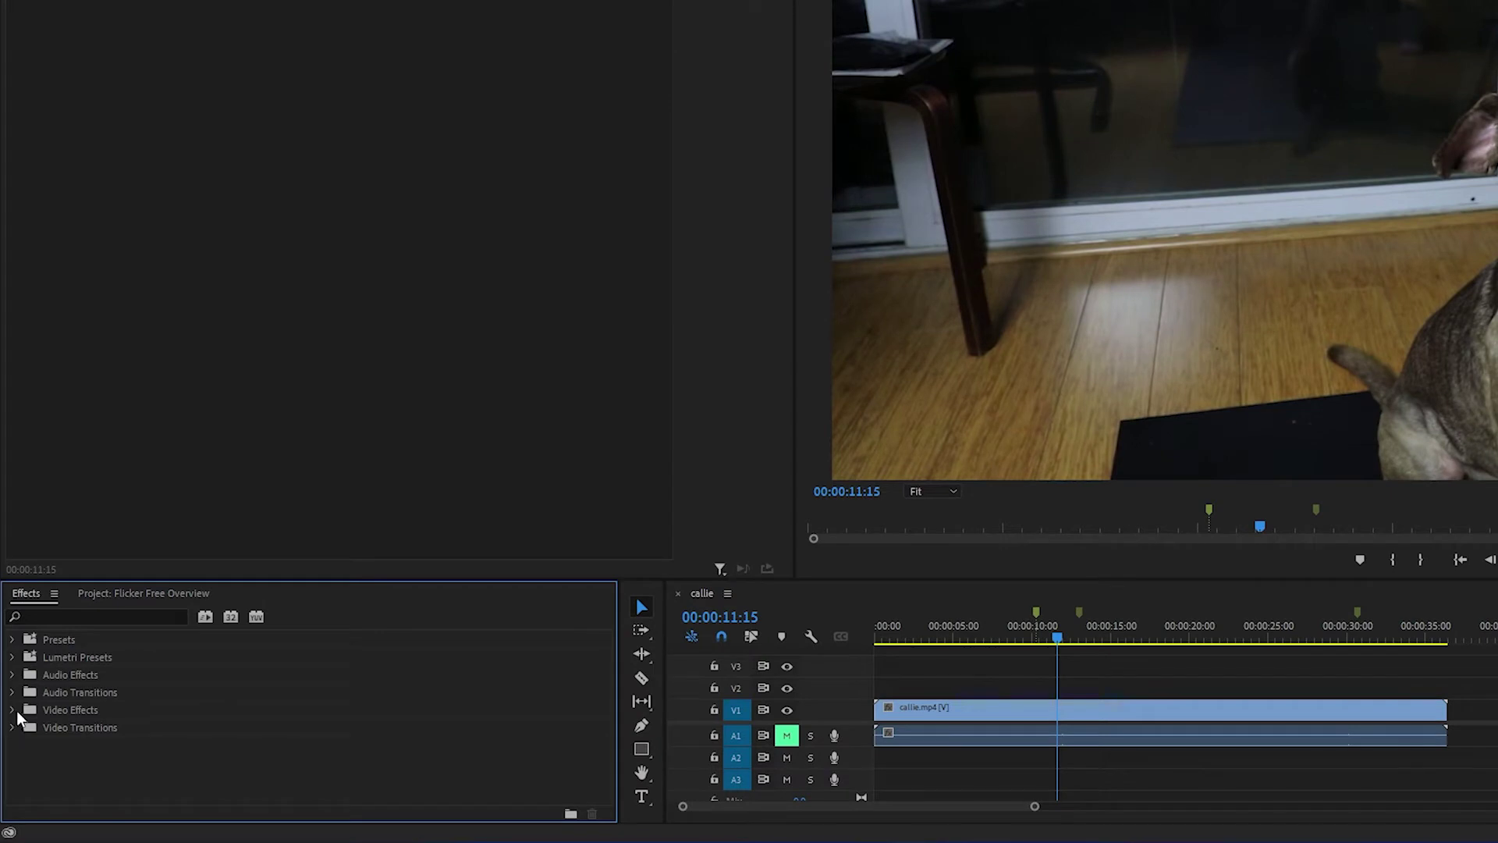
pyautogui.click(12, 710)
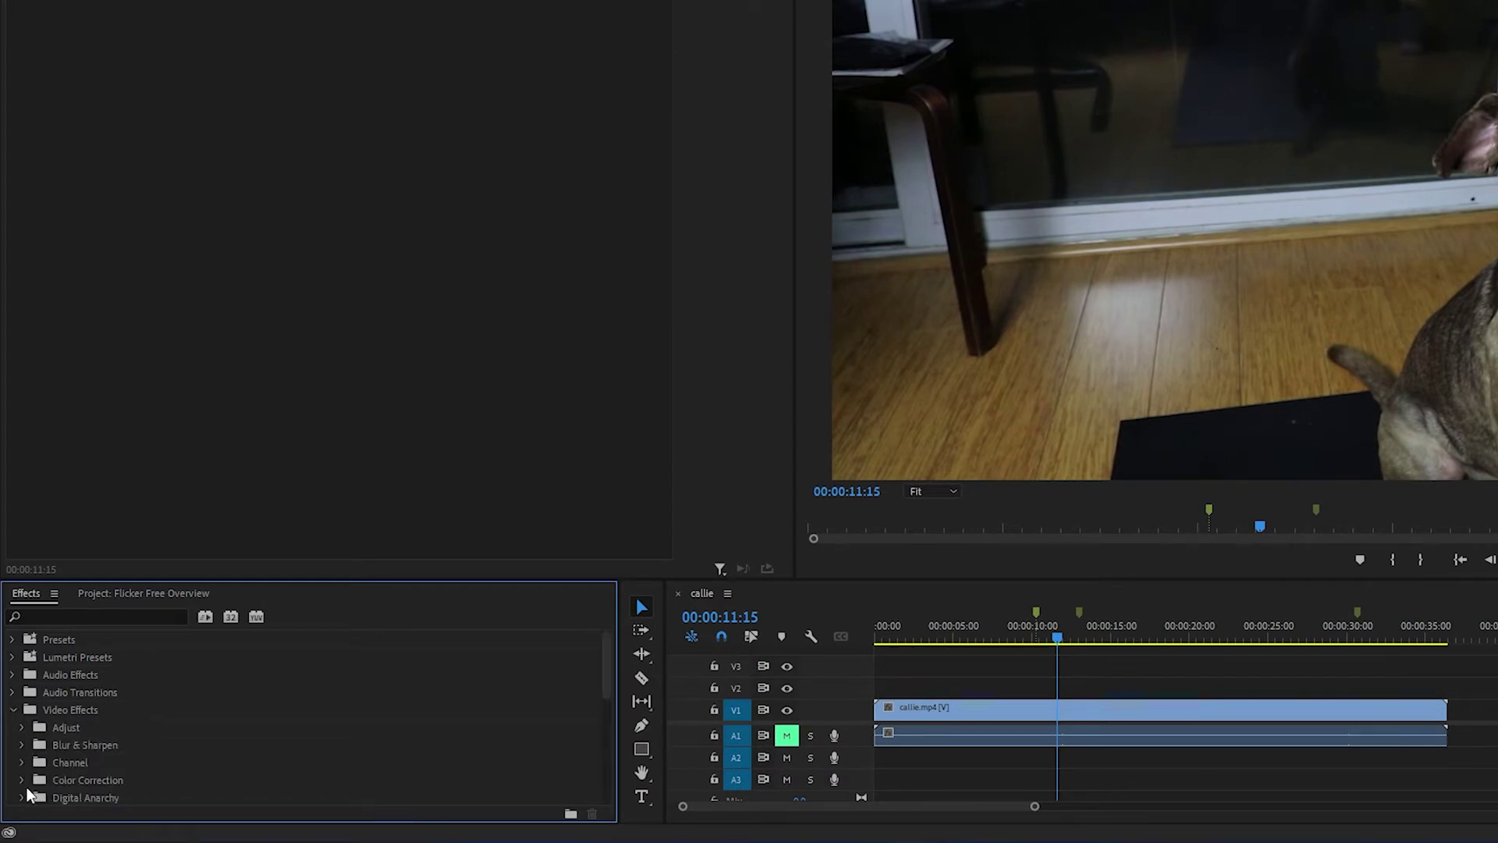
pyautogui.click(22, 796)
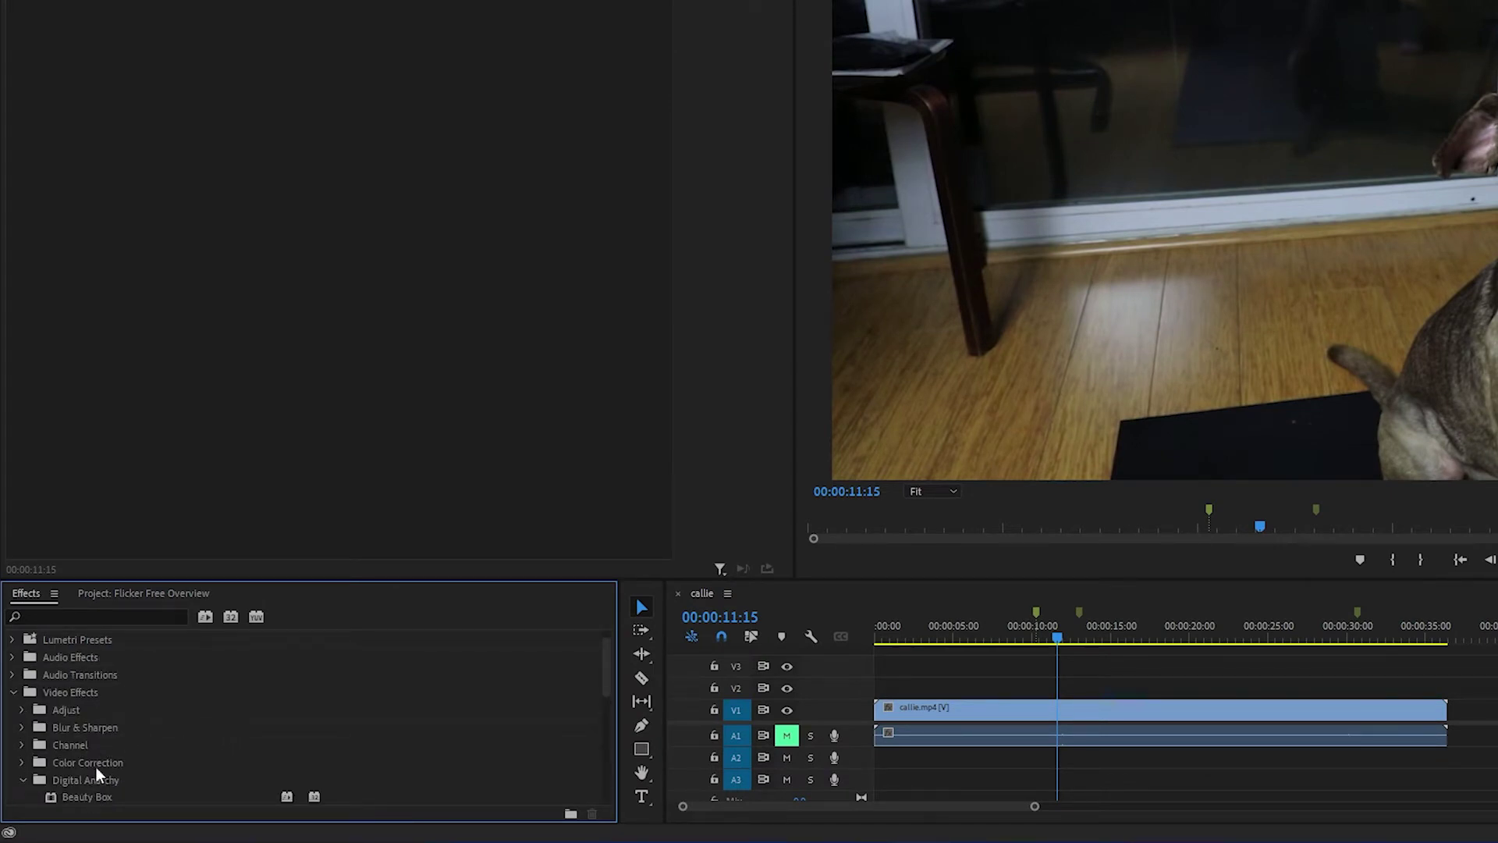
pyautogui.scroll(-2, 100, 768)
pyautogui.moveTo(101, 772); pyautogui.dragTo(989, 702)
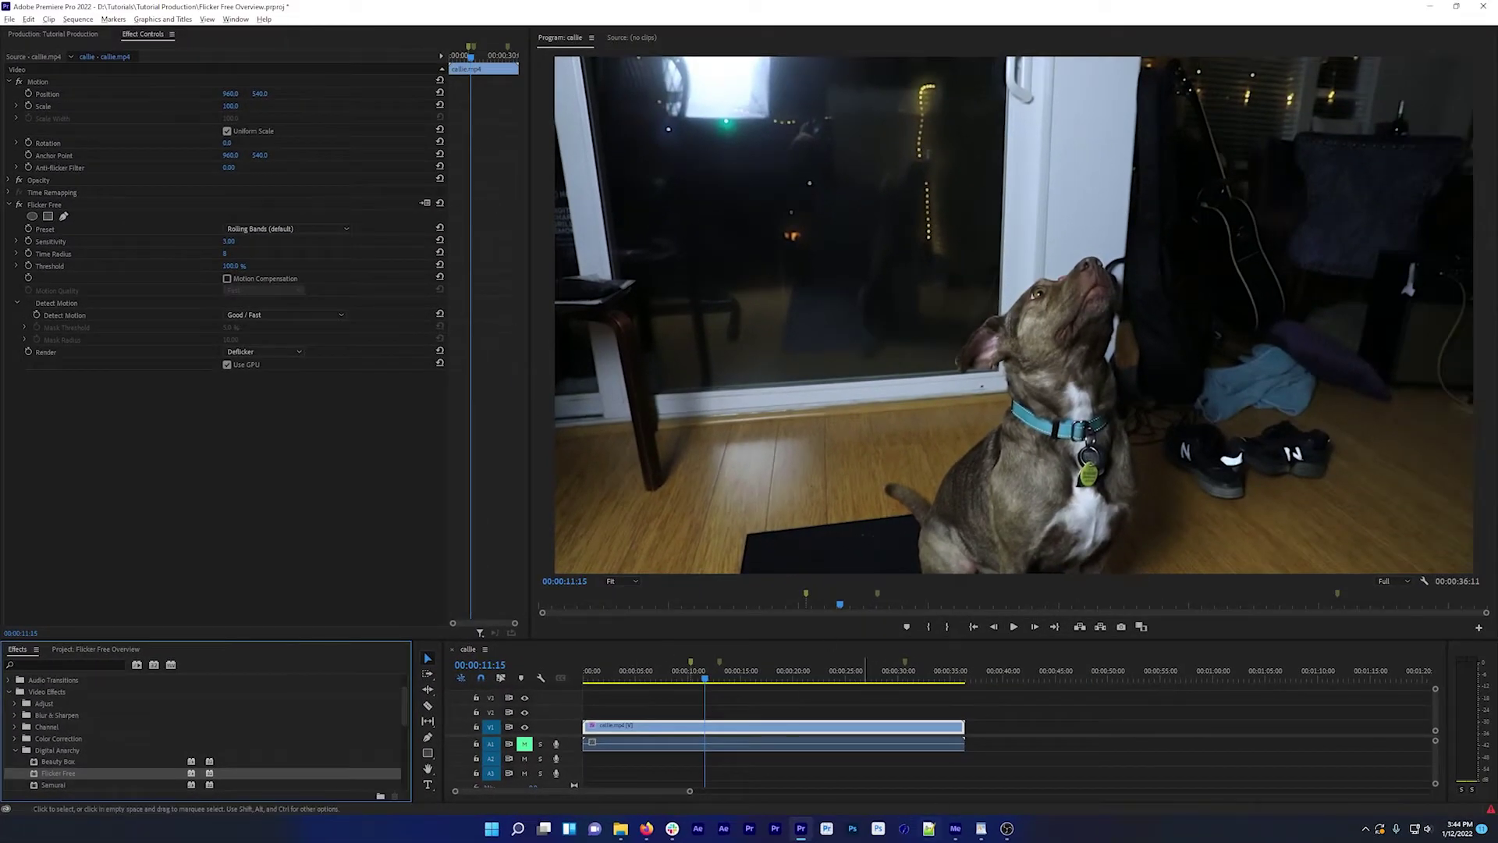
pyautogui.click(304, 229)
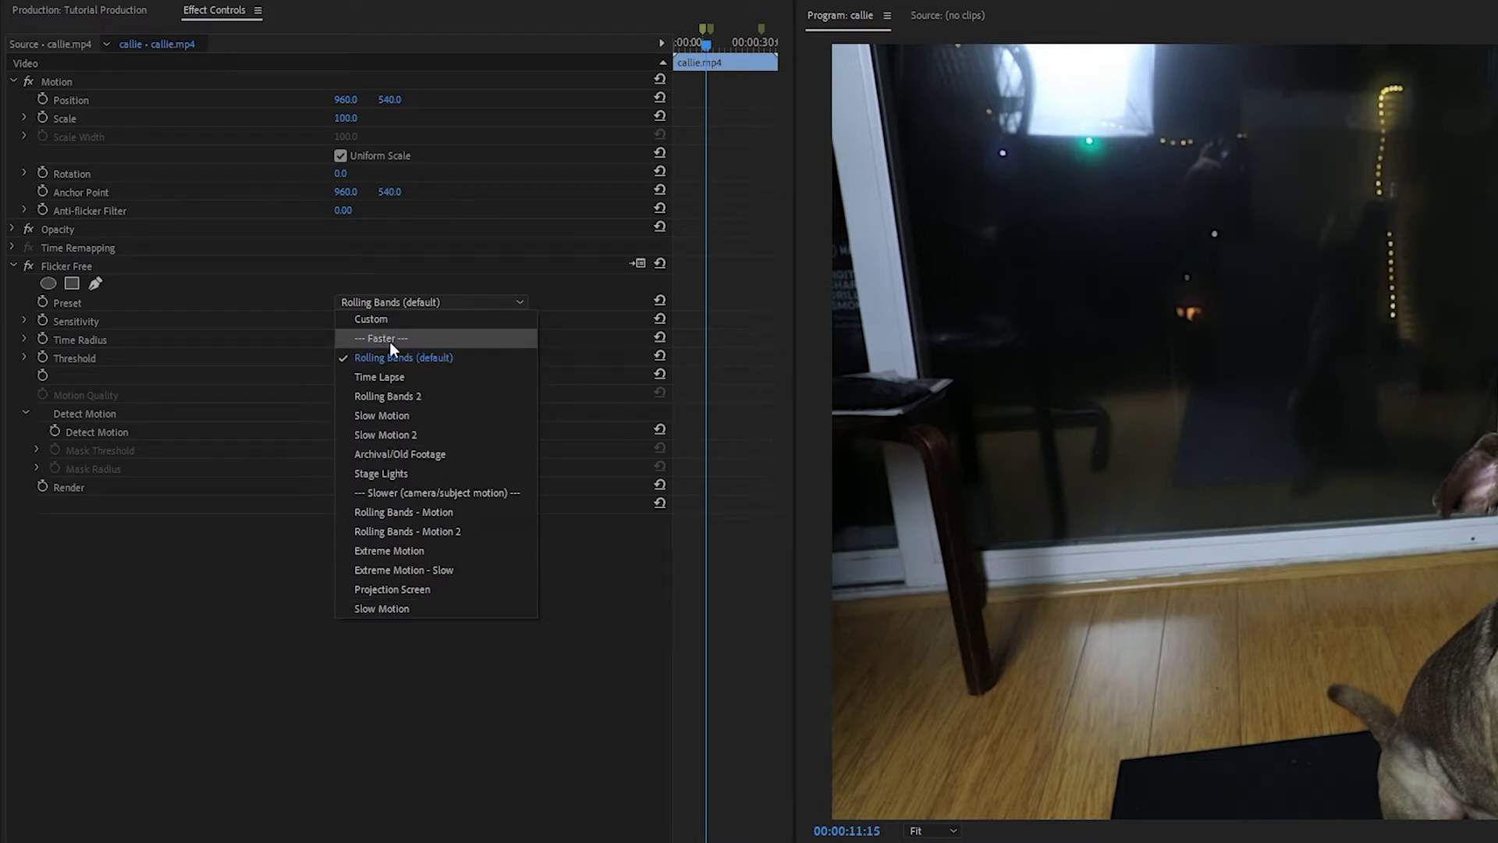
pyautogui.click(409, 535)
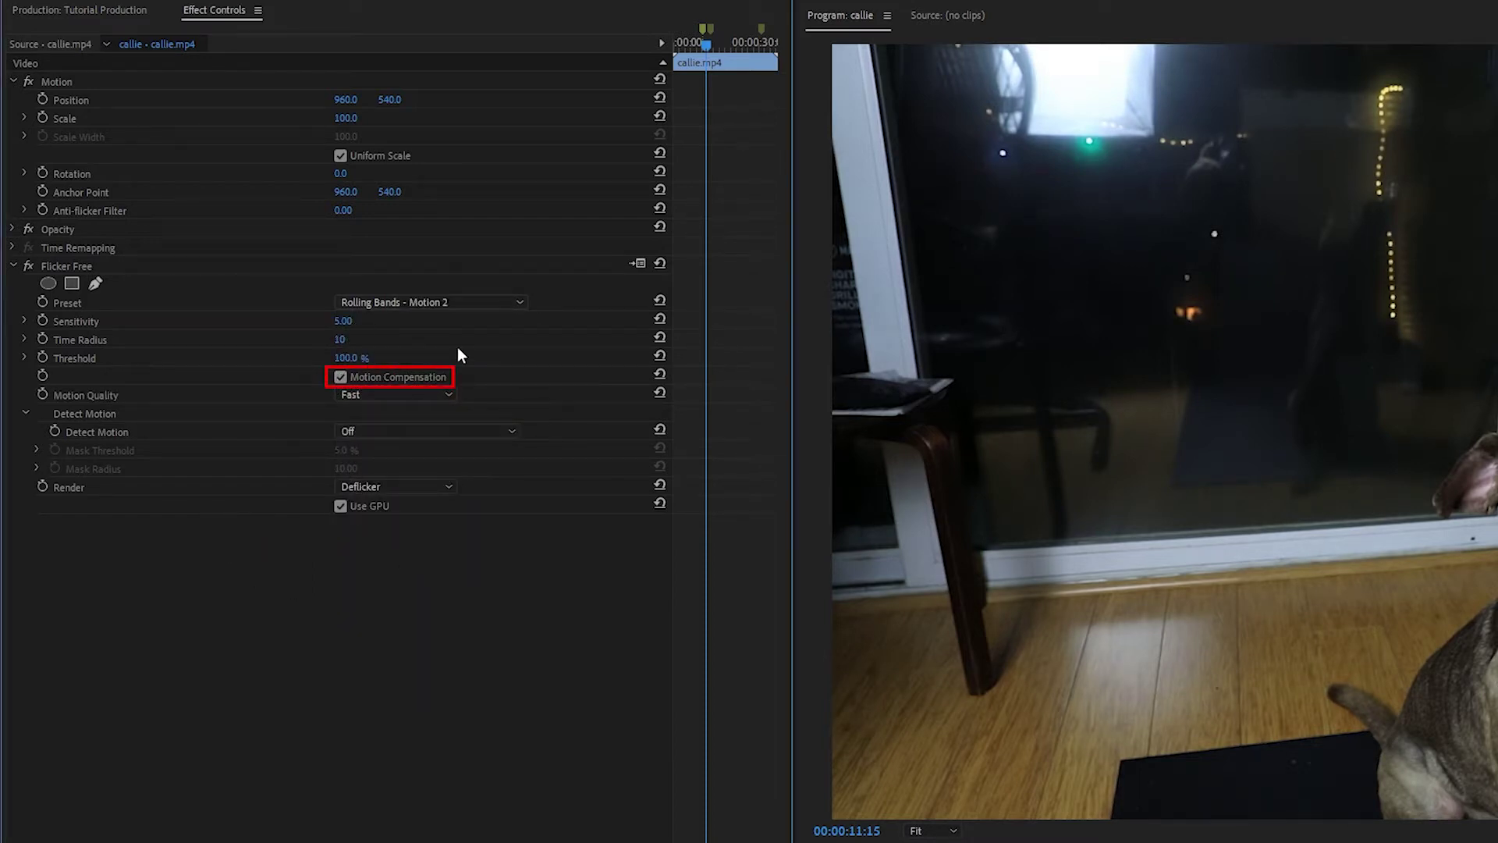
pyautogui.click(414, 429)
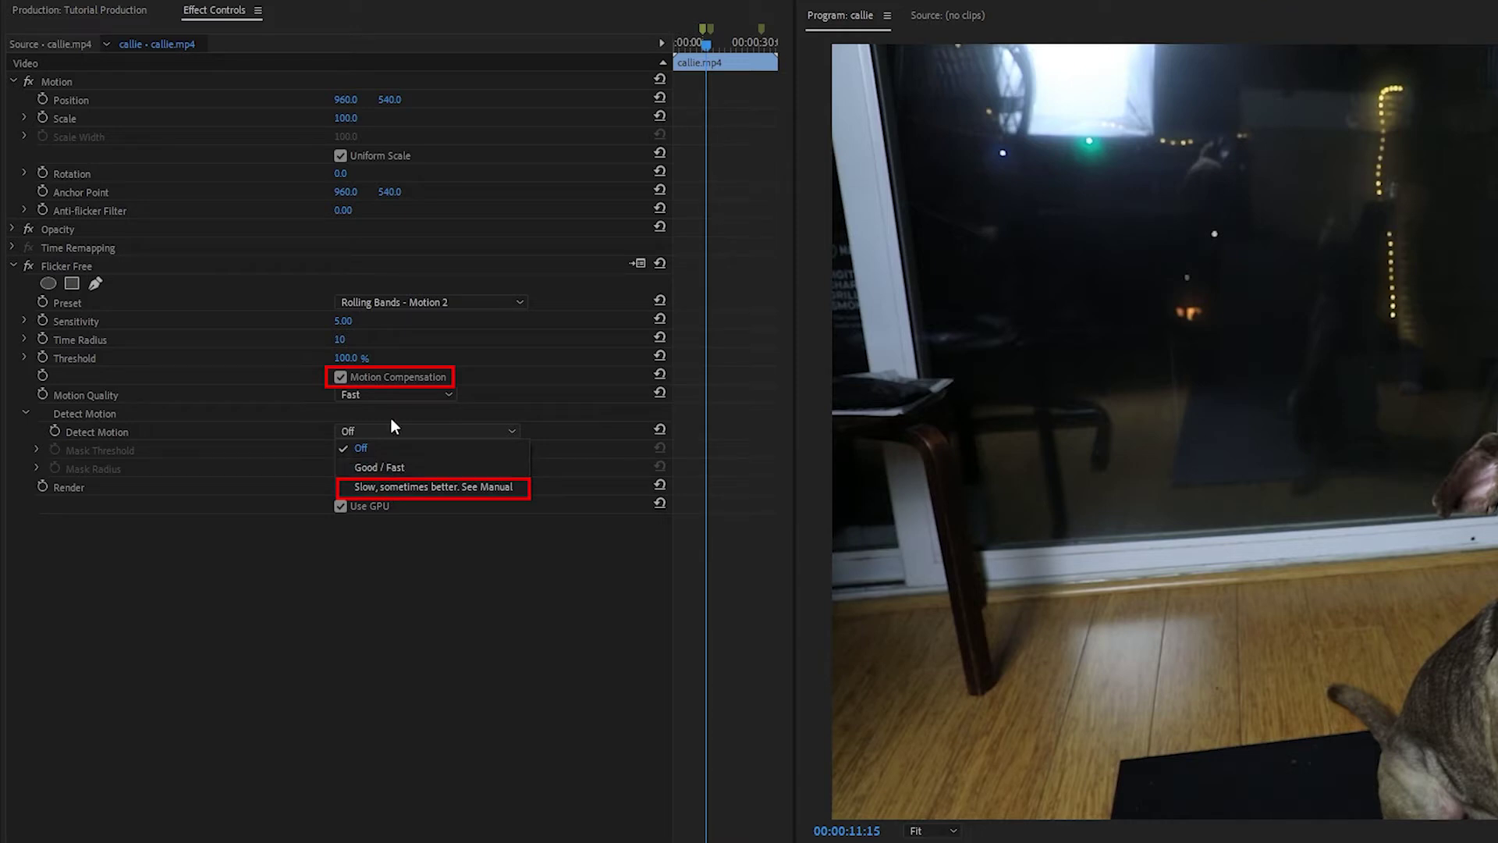
pyautogui.click(425, 304)
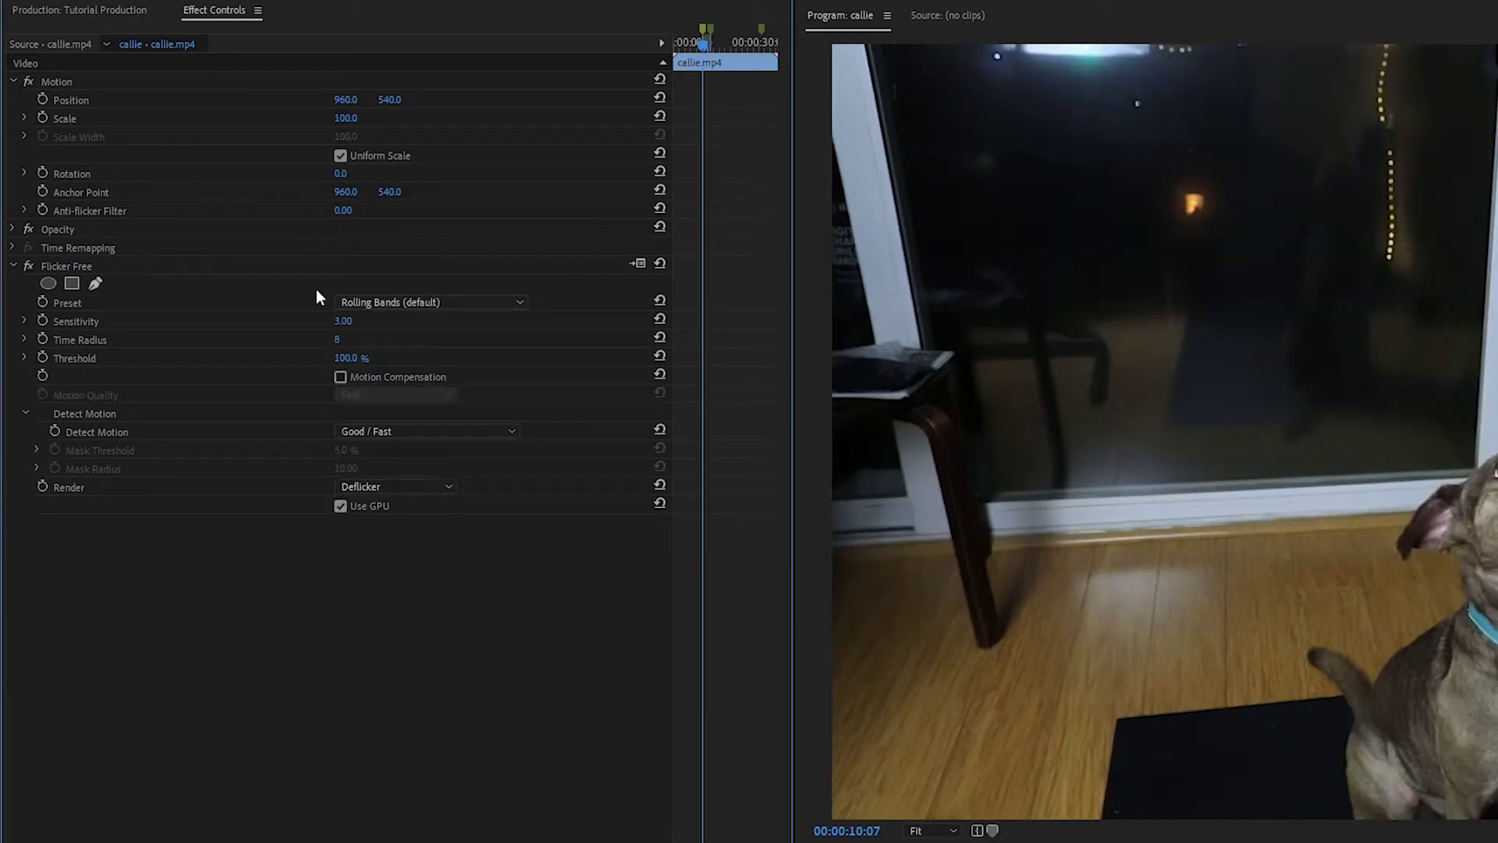
# Reselect the Rolling Bands (default) preset, then set Detect Motion to Off so it reads Custom
pyautogui.click(367, 308)
pyautogui.click(379, 352)
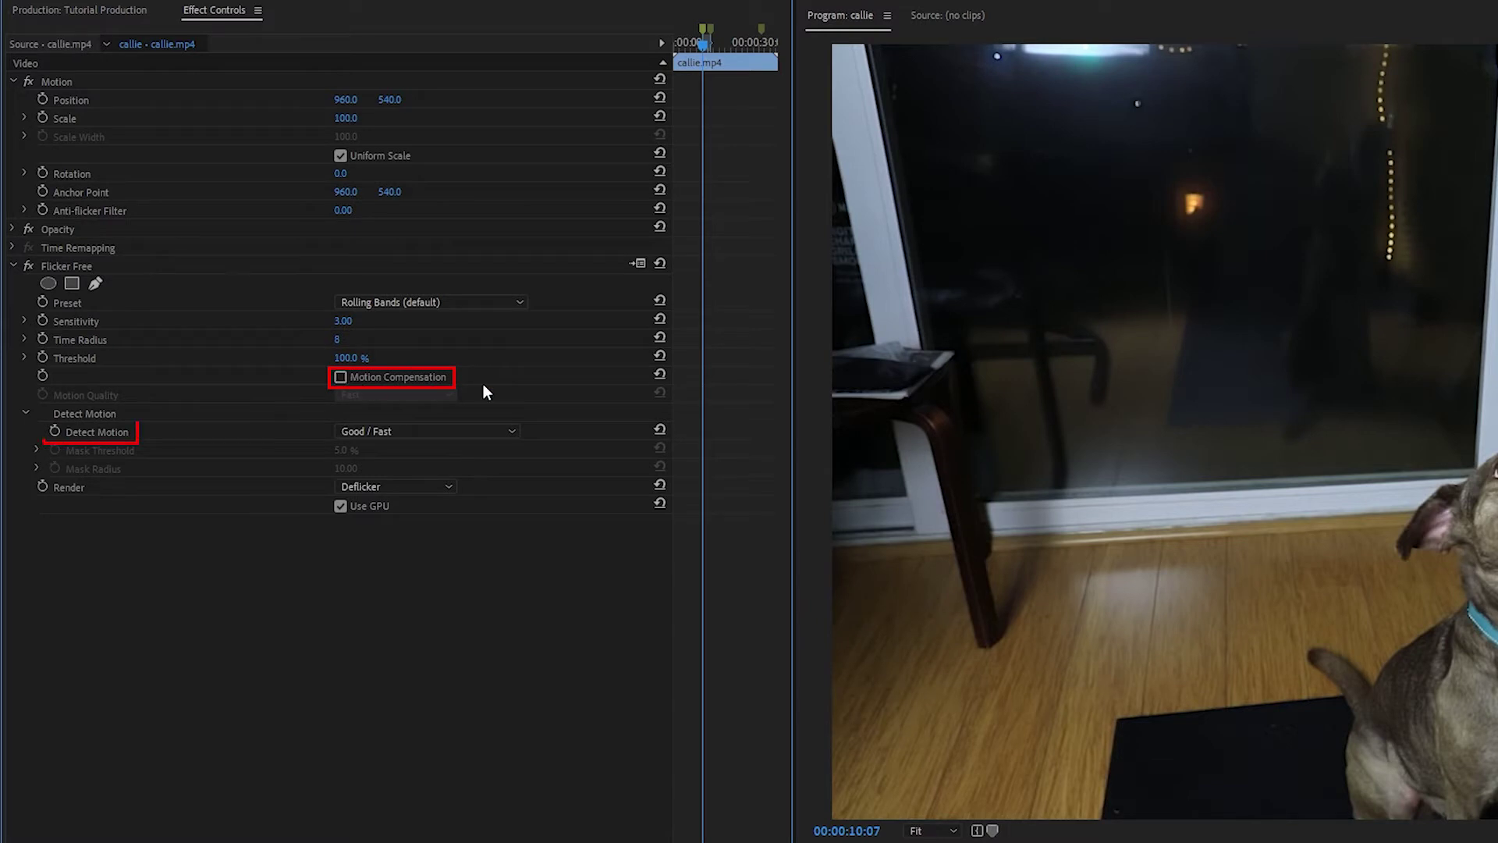
pyautogui.click(460, 436)
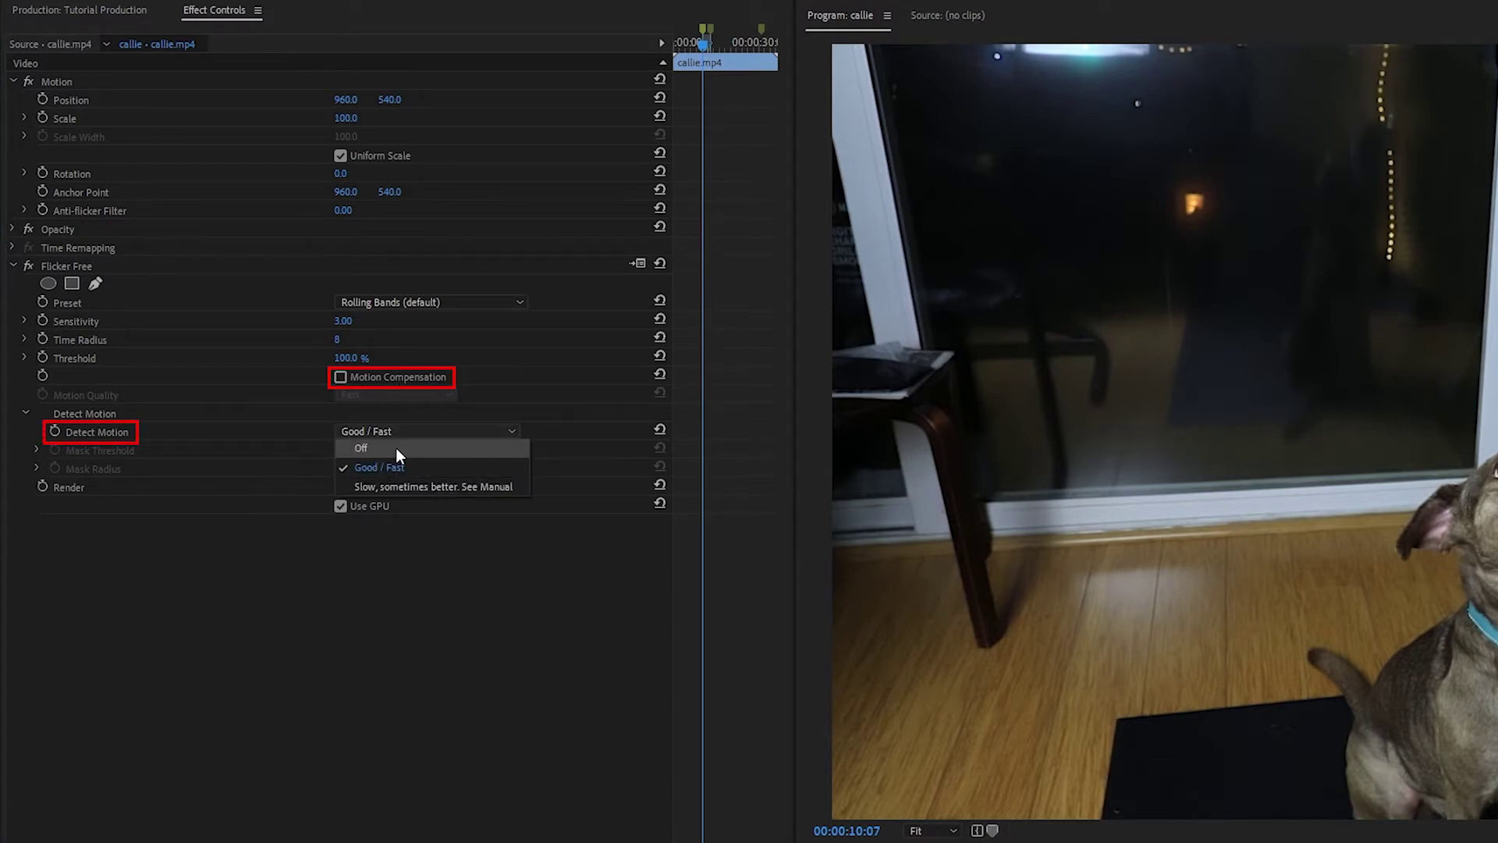
pyautogui.click(396, 447)
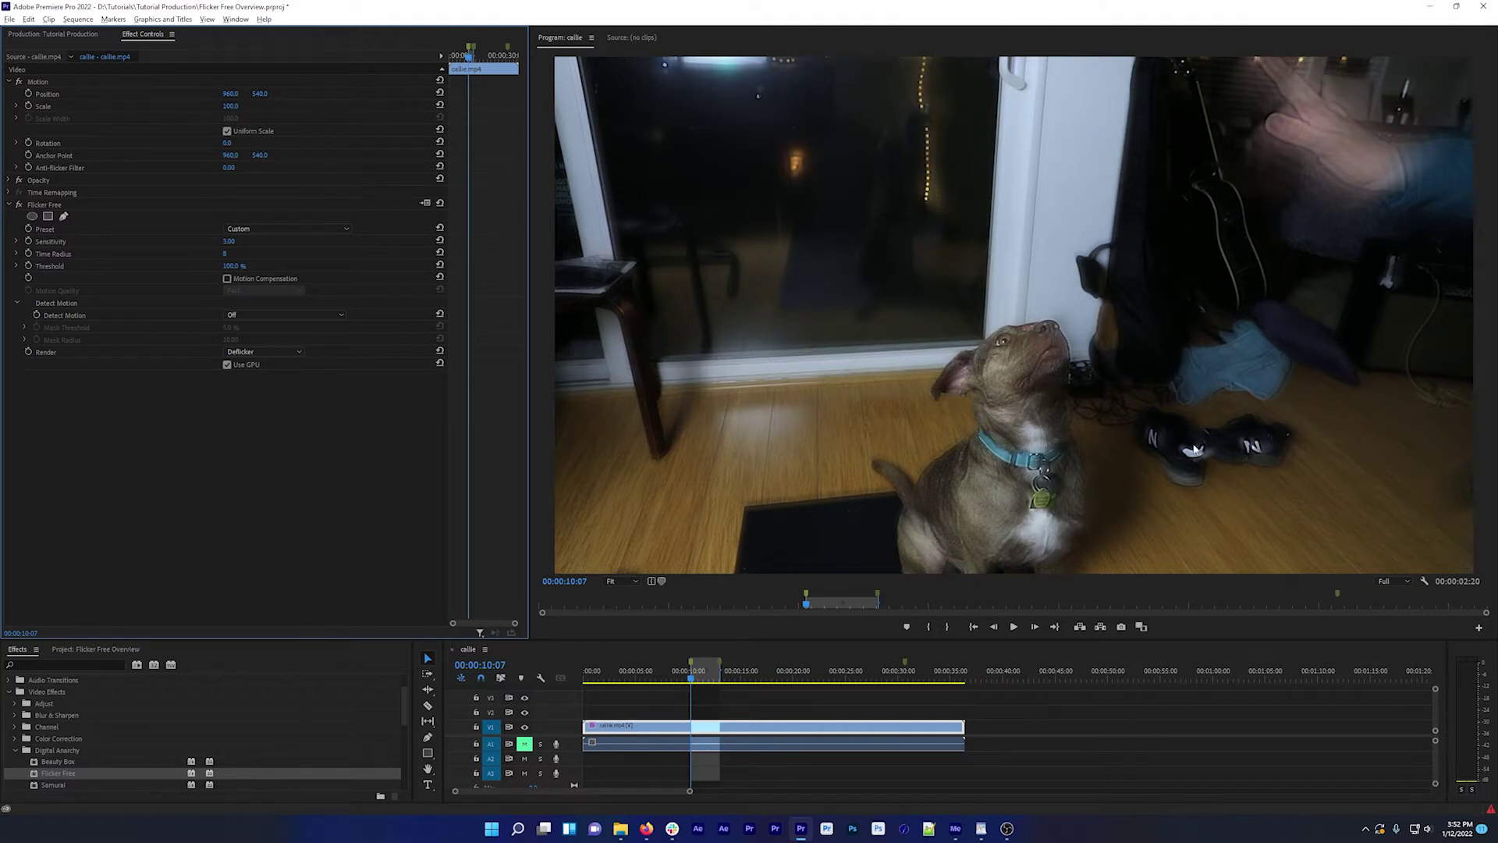
# Compare the clip with Flicker Free off and on, then set Detect Motion to Good / Fast
pyautogui.click(18, 205)
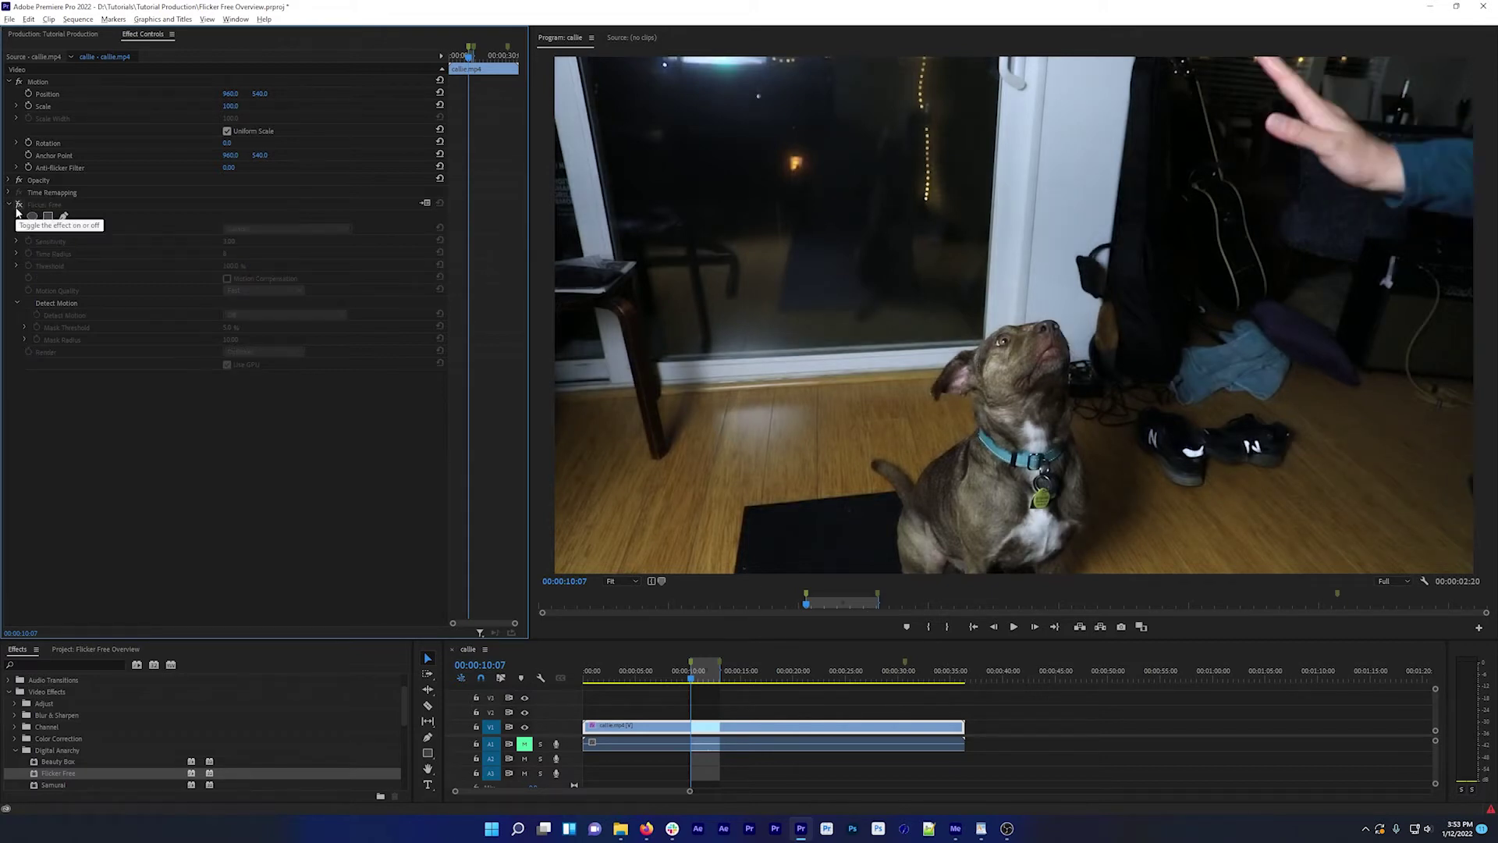
pyautogui.click(18, 206)
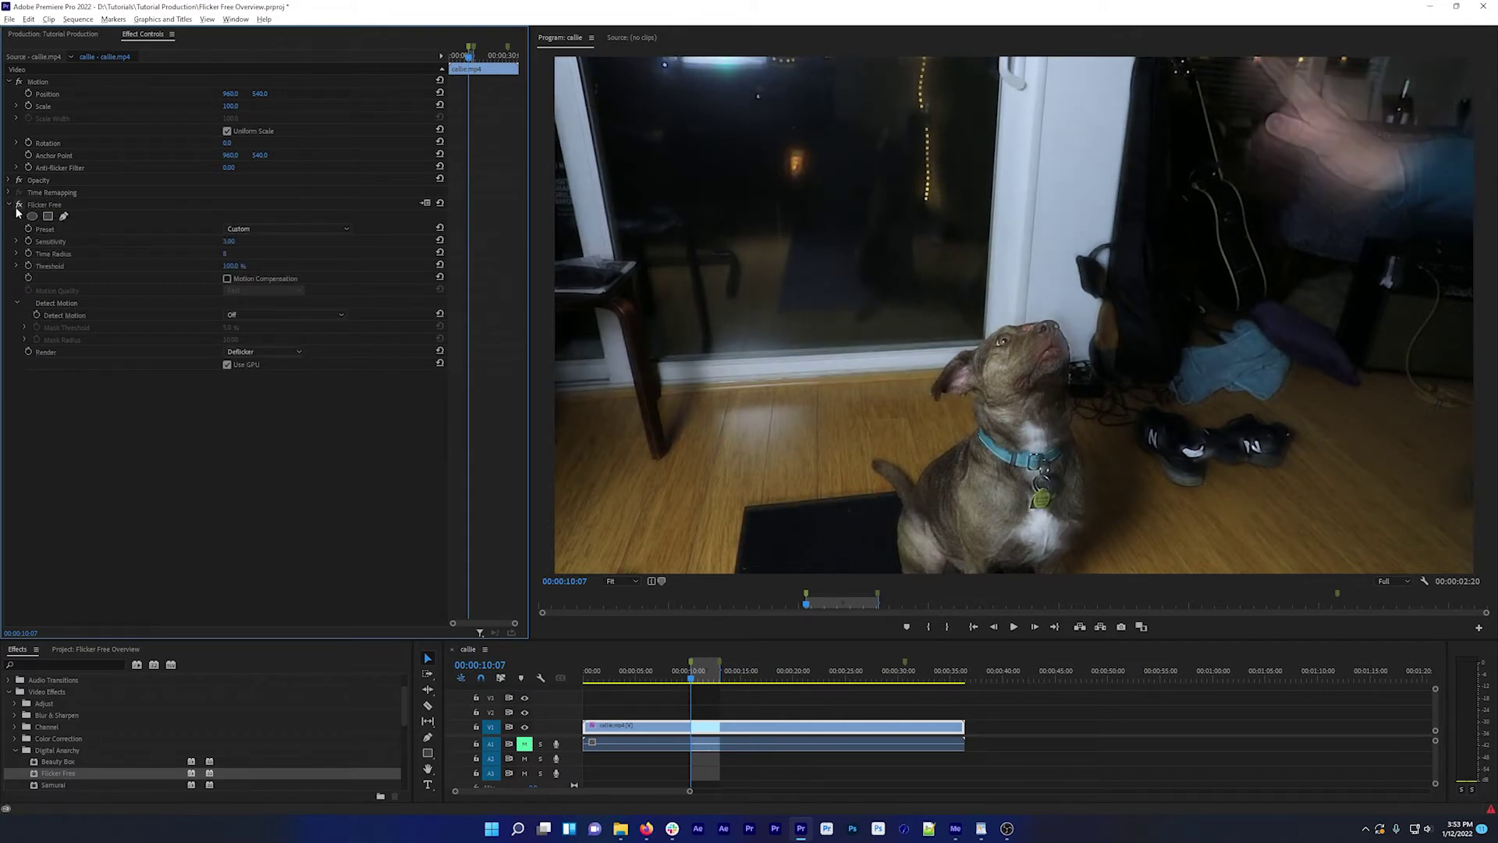
pyautogui.click(251, 315)
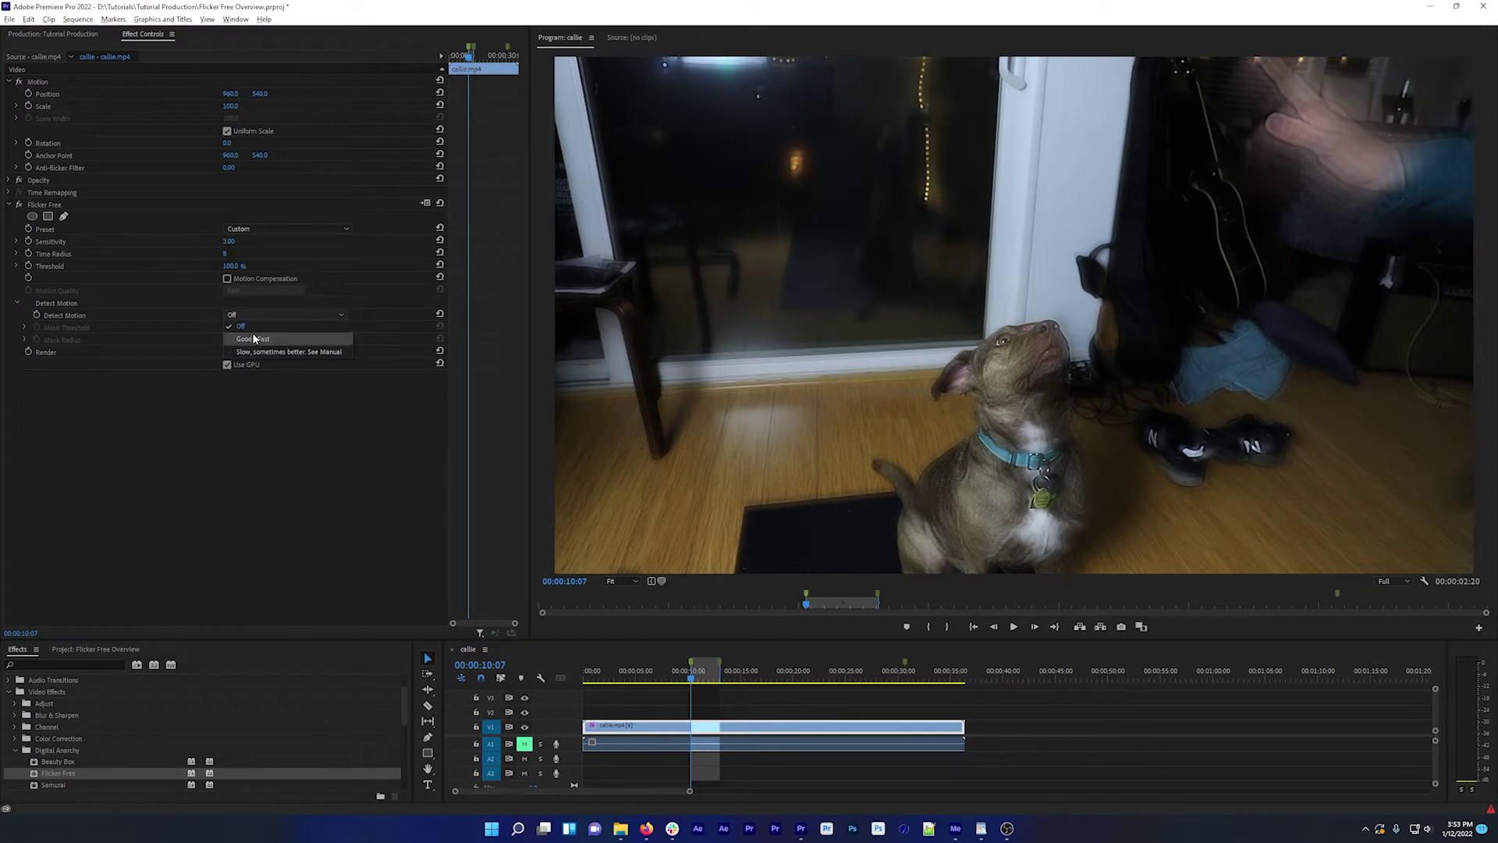
pyautogui.click(256, 341)
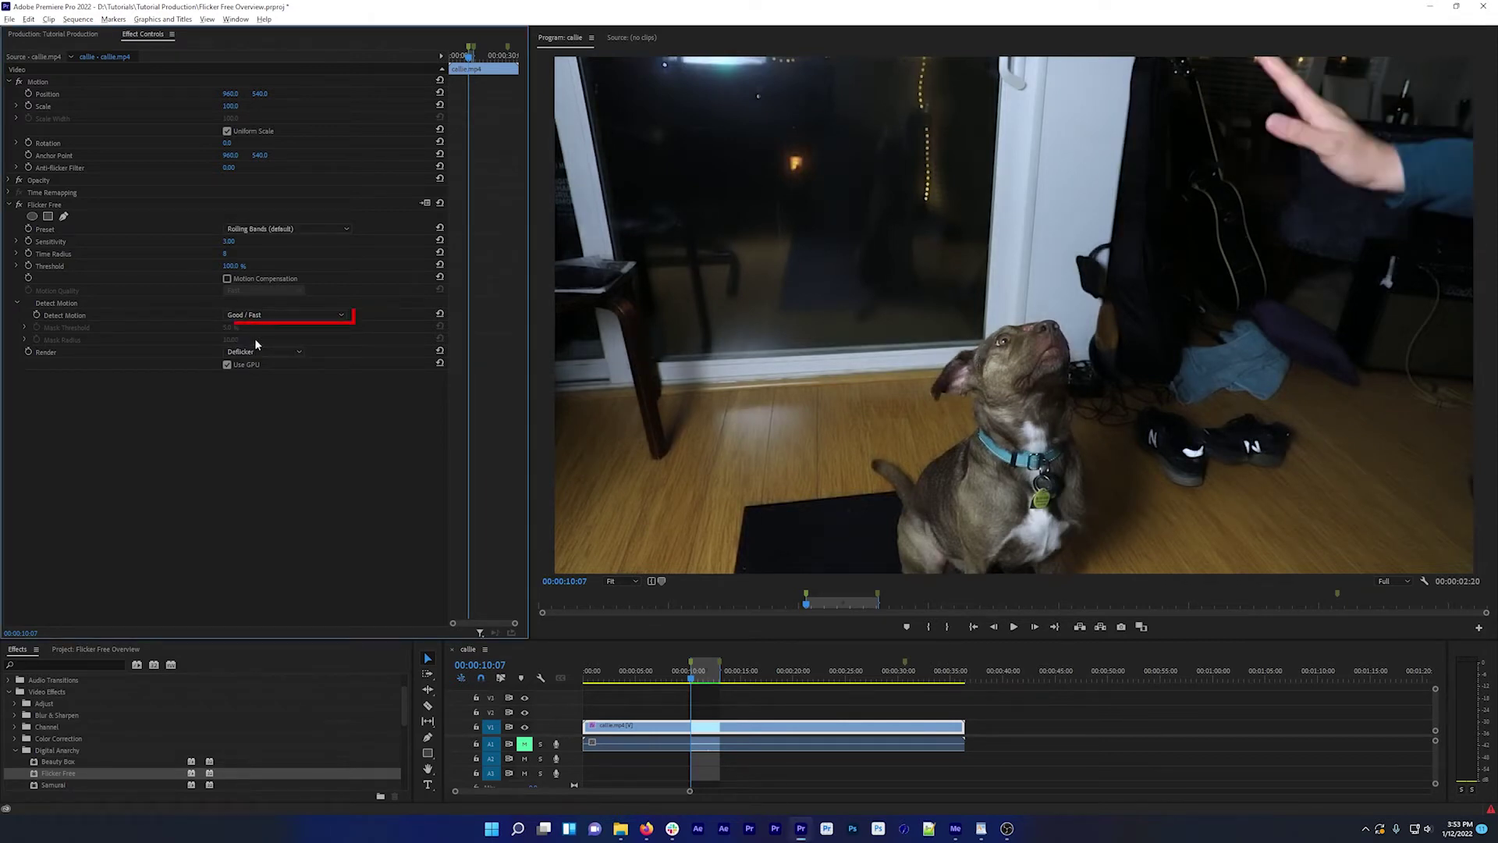
# Compare before and after again, then move the playhead to 00:00:13:01
pyautogui.click(20, 206)
pyautogui.click(20, 205)
pyautogui.click(718, 673)
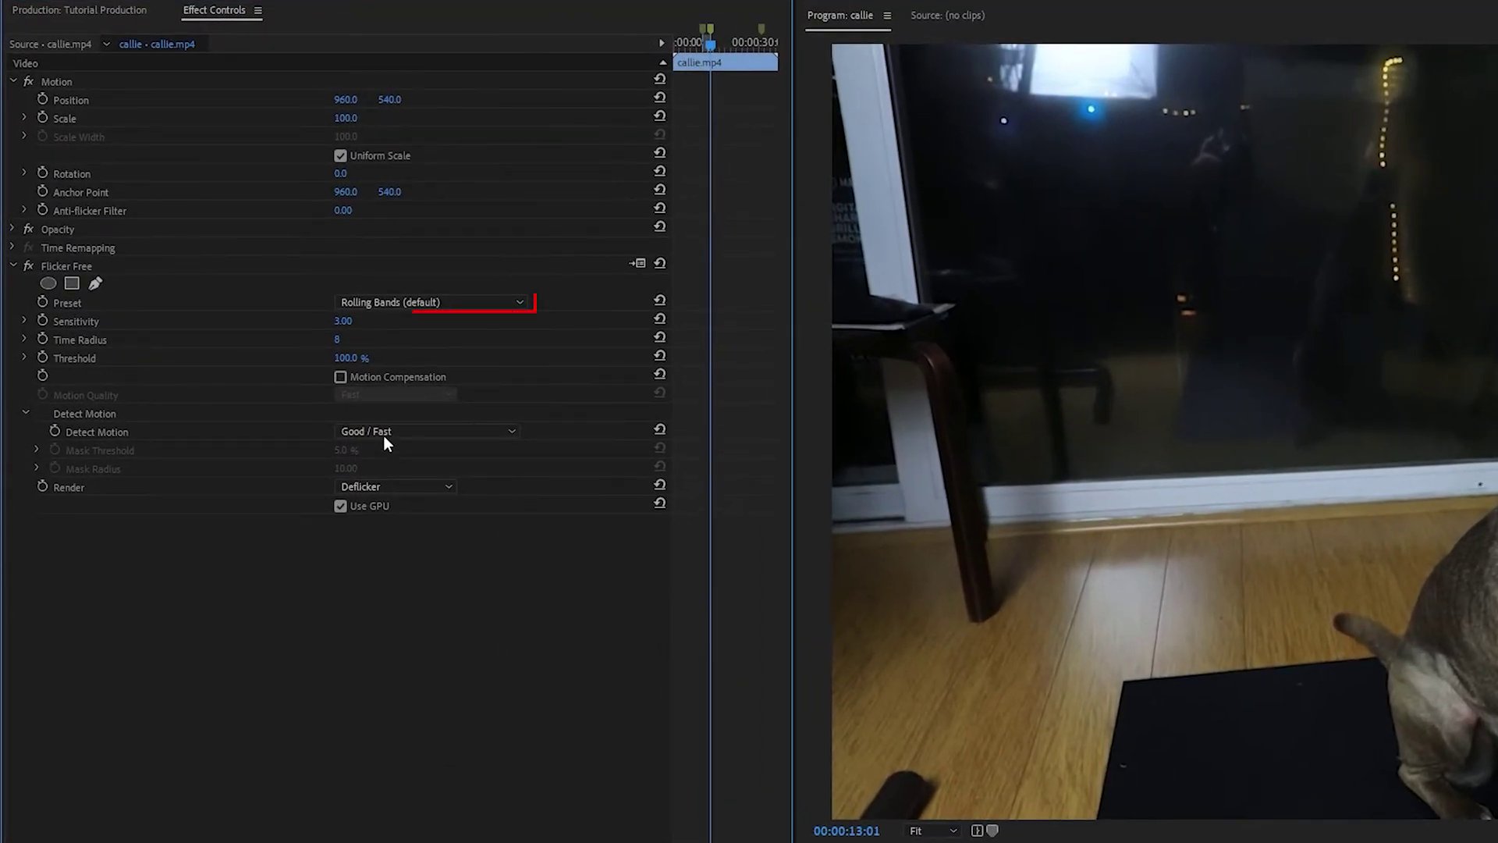
pyautogui.click(319, 378)
pyautogui.click(317, 389)
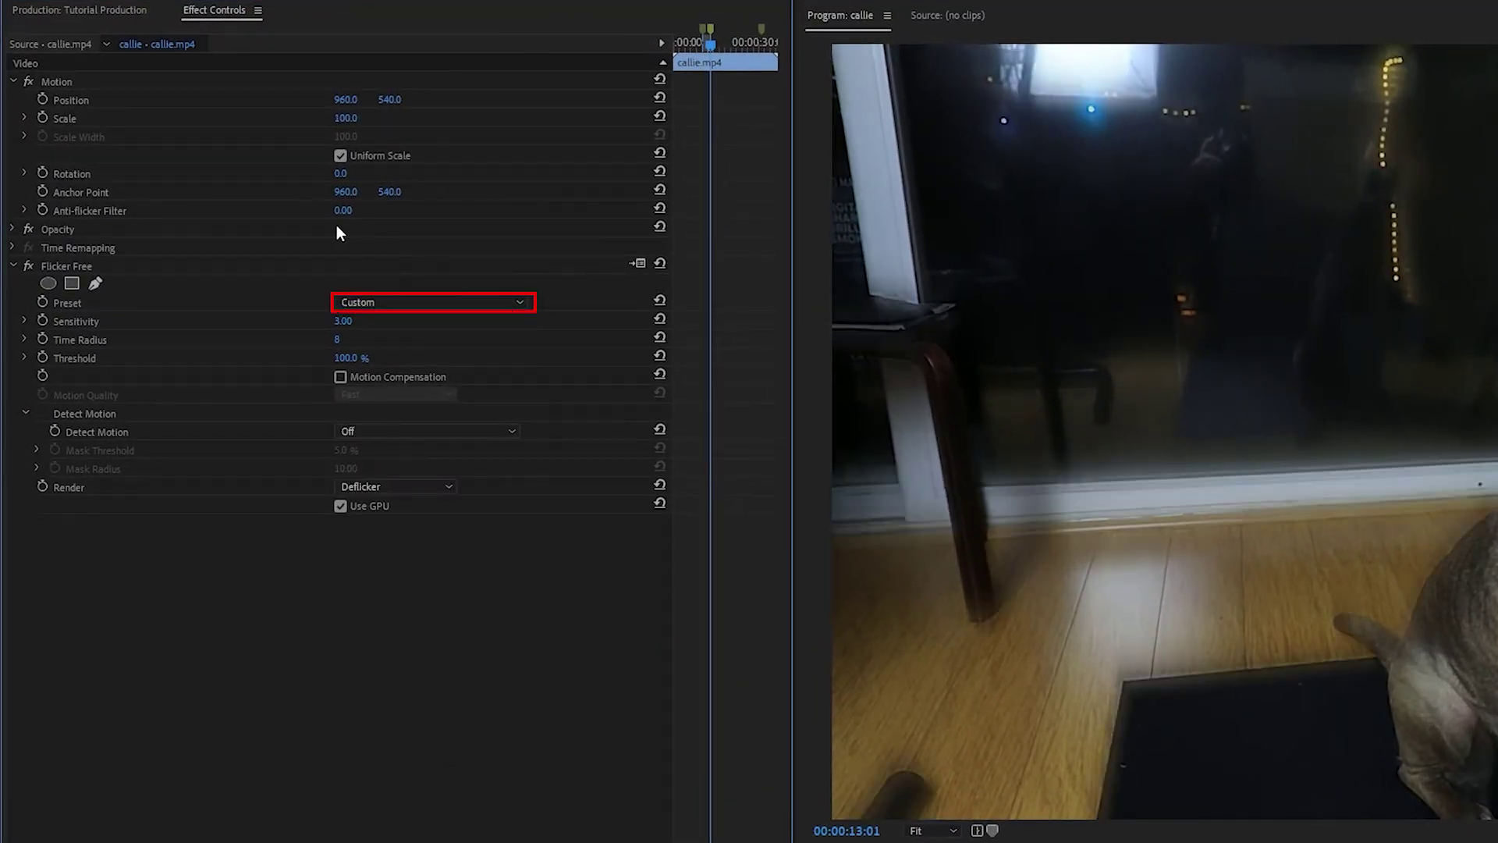
pyautogui.click(365, 430)
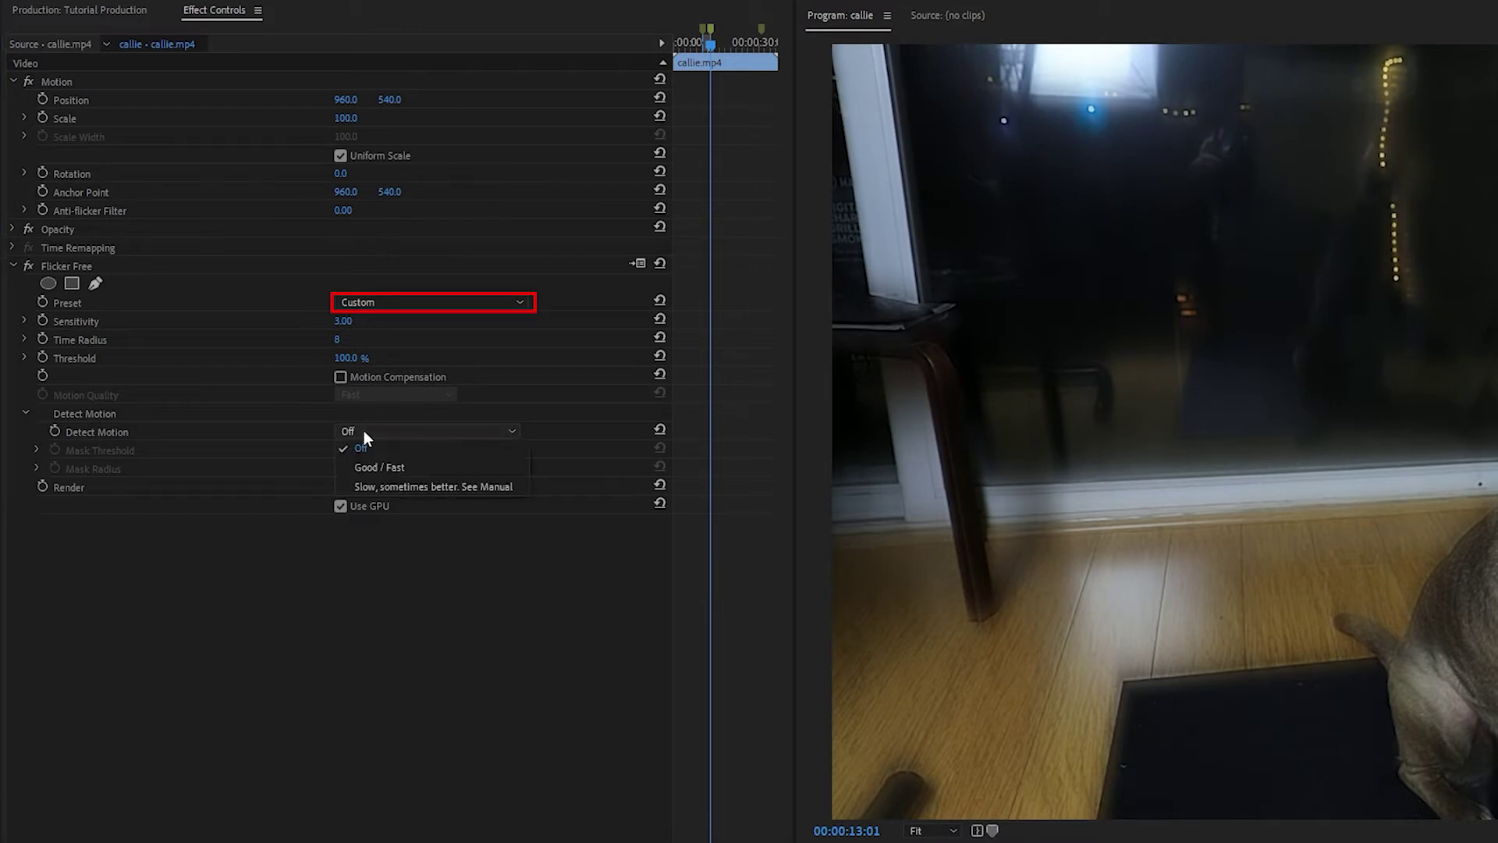
pyautogui.click(371, 464)
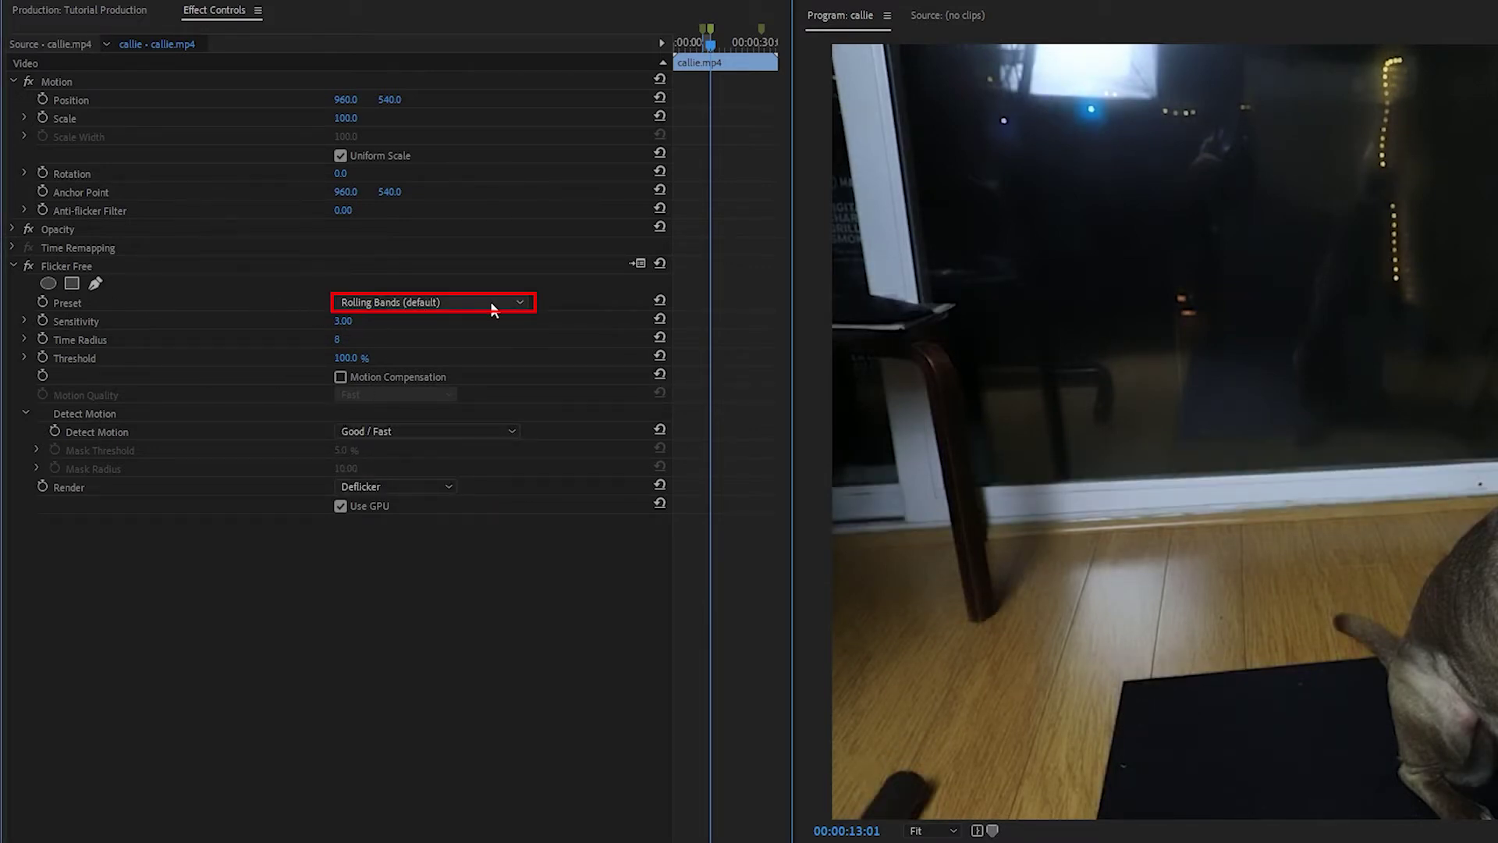
pyautogui.click(360, 428)
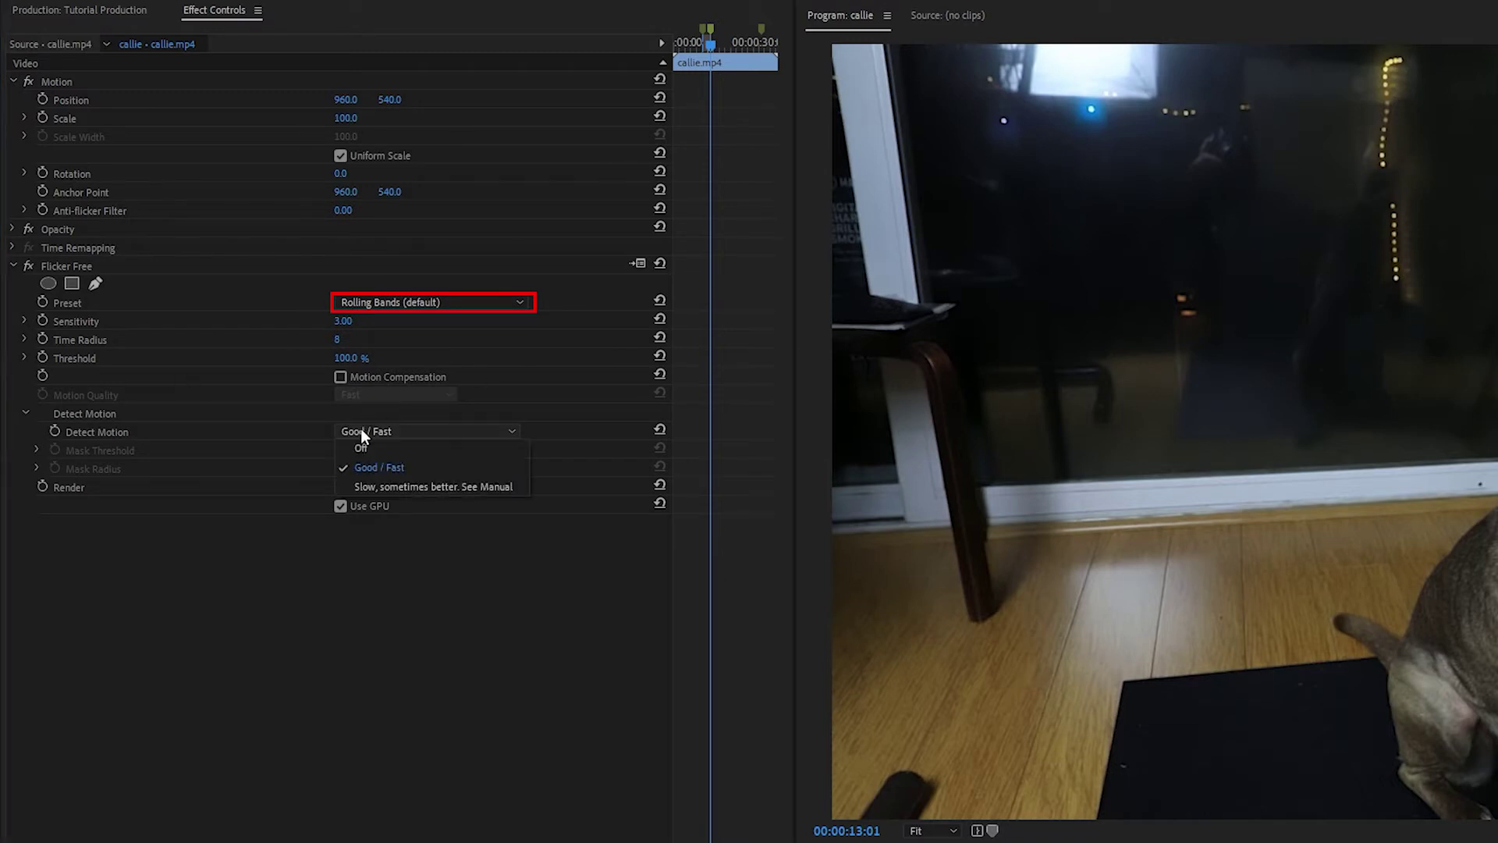
pyautogui.click(370, 449)
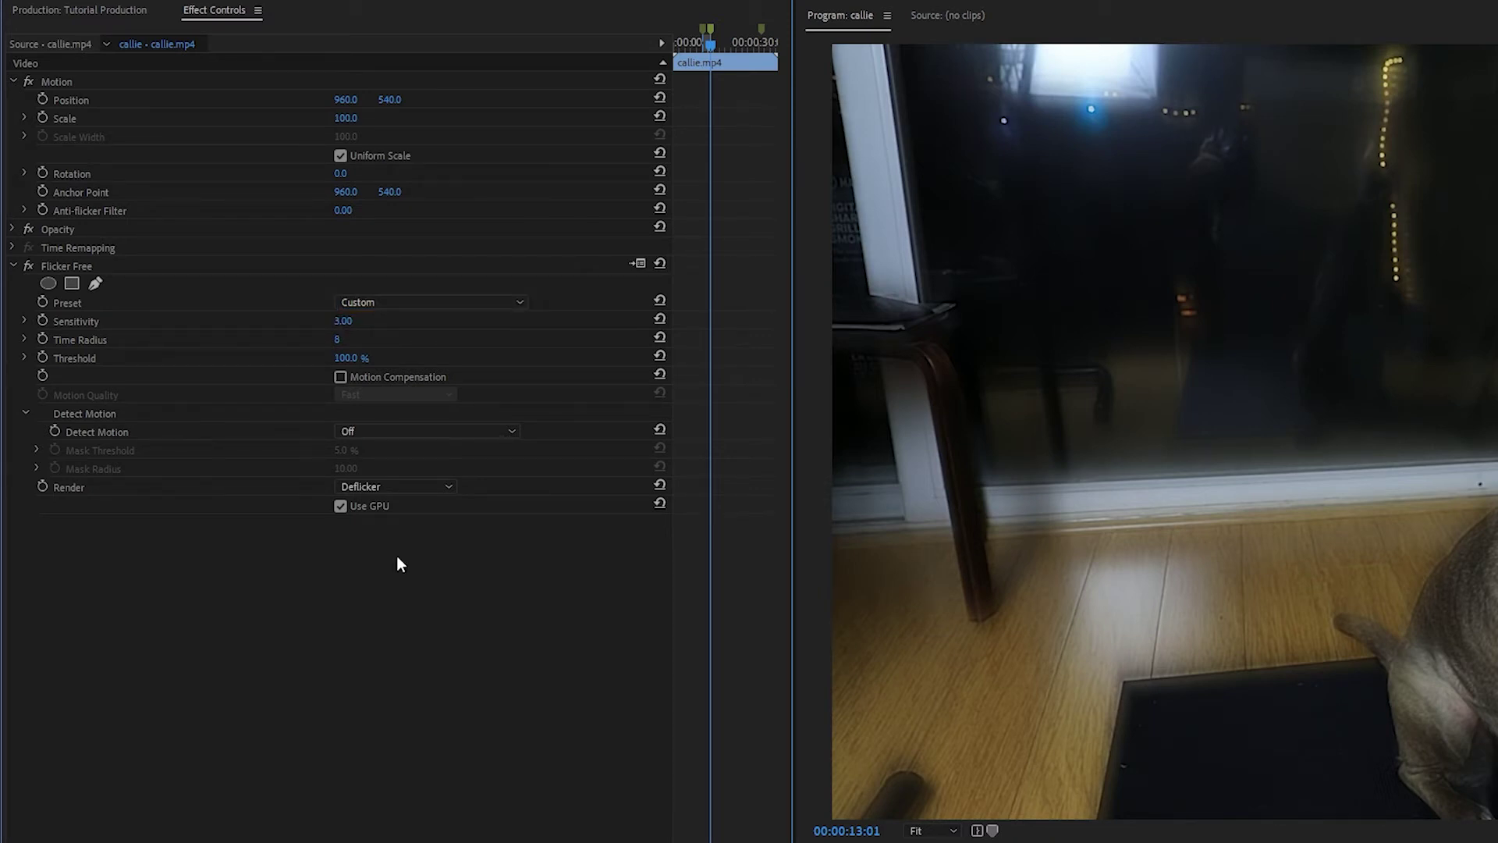
# Set Detect Motion to Good / Fast and enable Motion Compensation
pyautogui.click(381, 430)
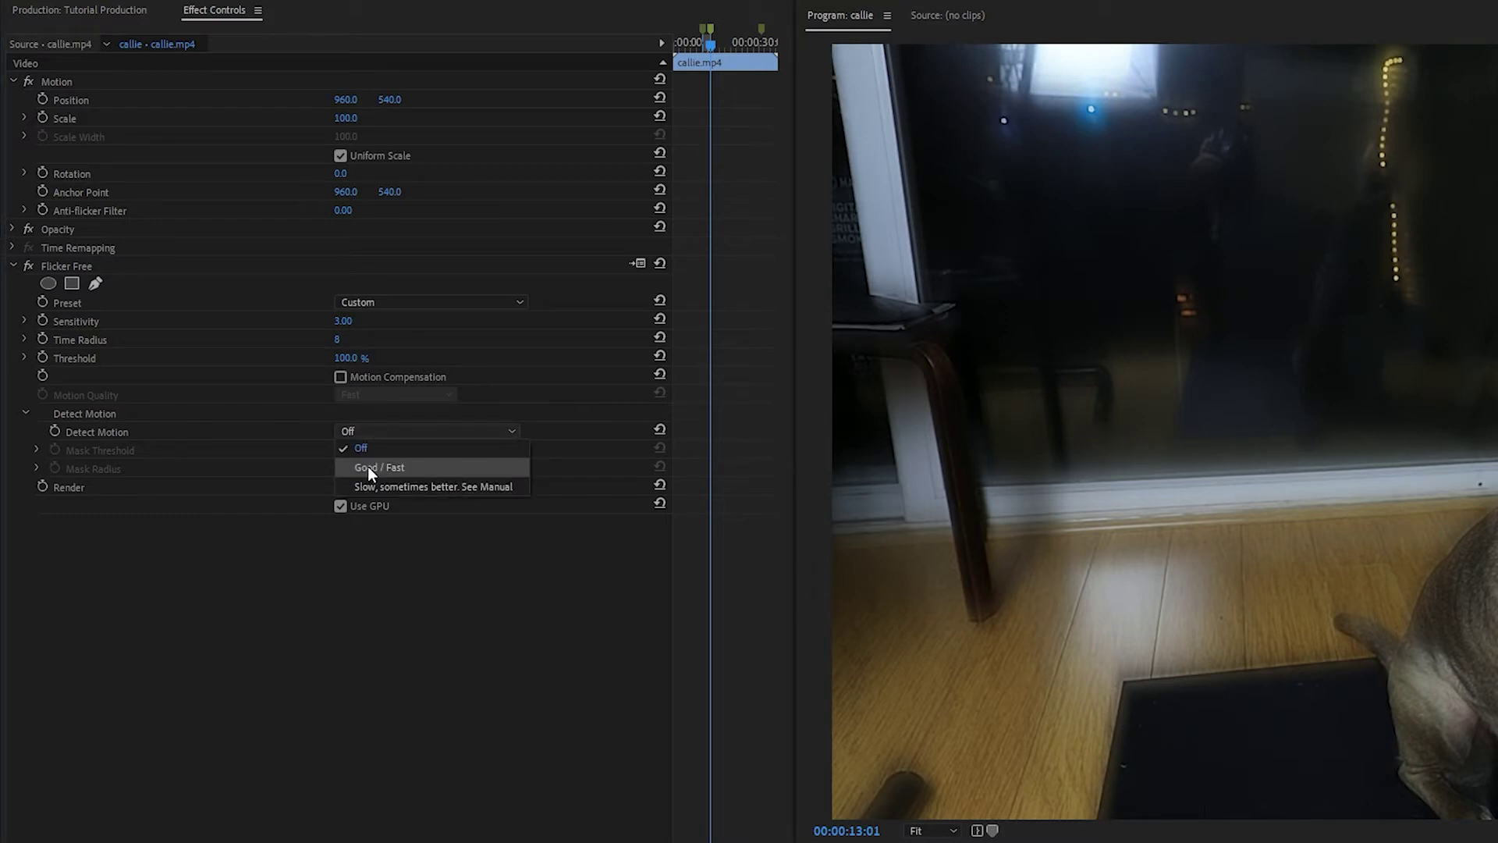
pyautogui.click(367, 465)
pyautogui.click(340, 377)
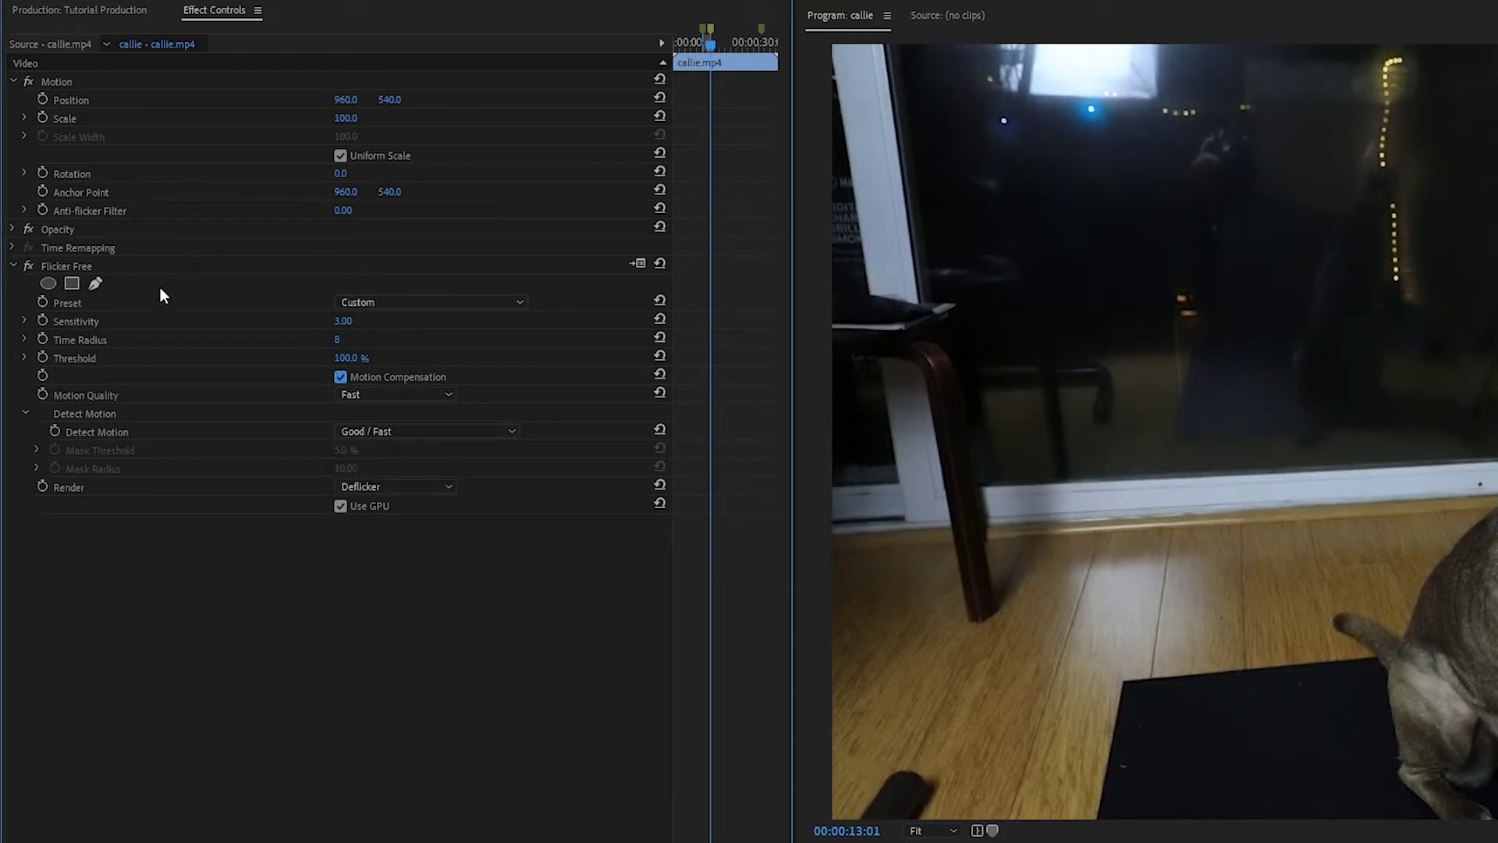
# Compare the footage with Flicker Free off and on twice, then toggle Motion Compensation off and on
pyautogui.click(29, 265)
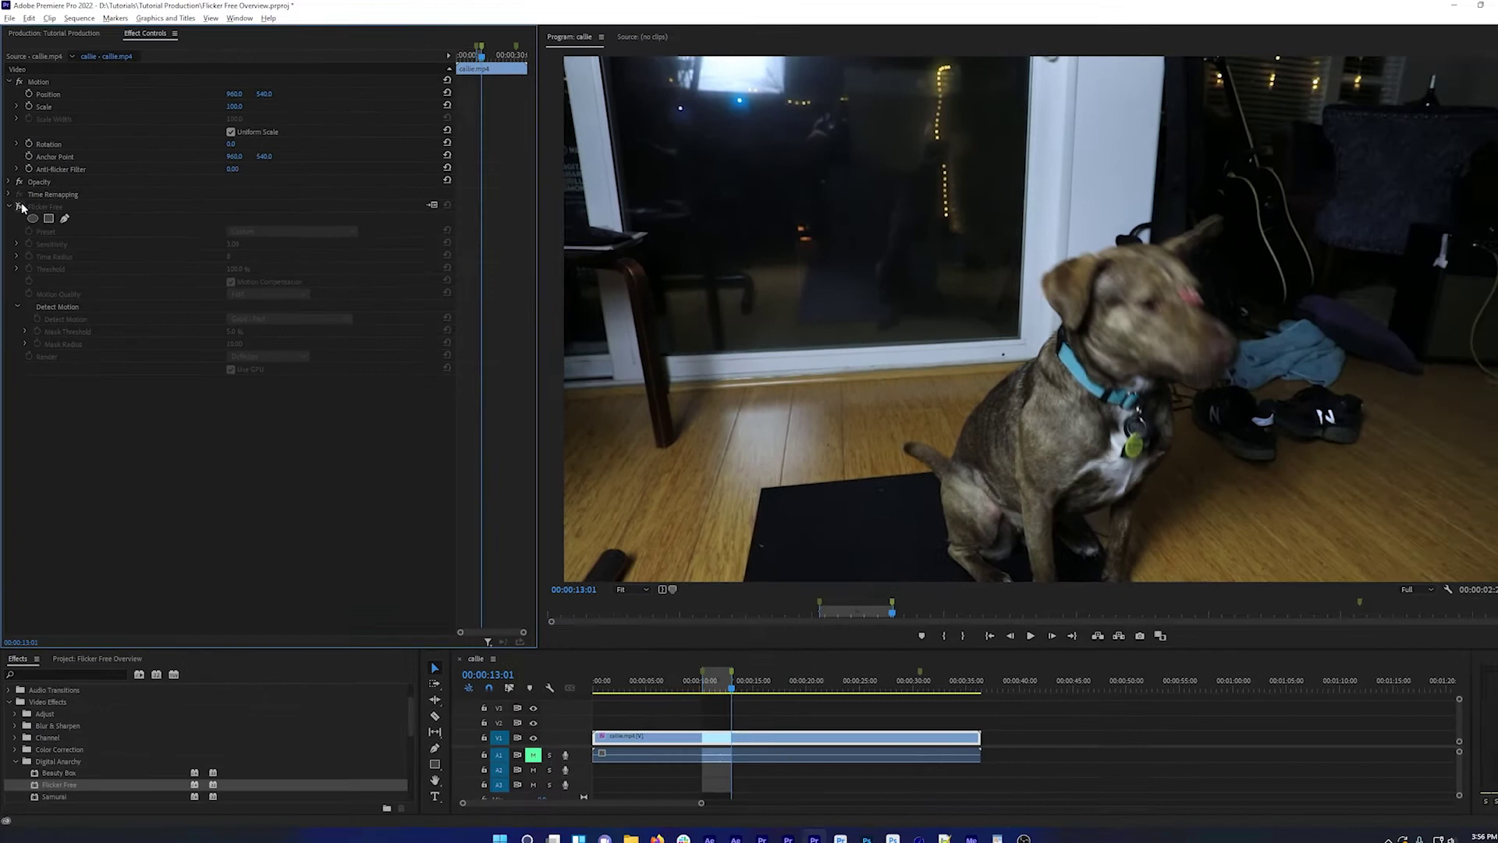
pyautogui.click(21, 204)
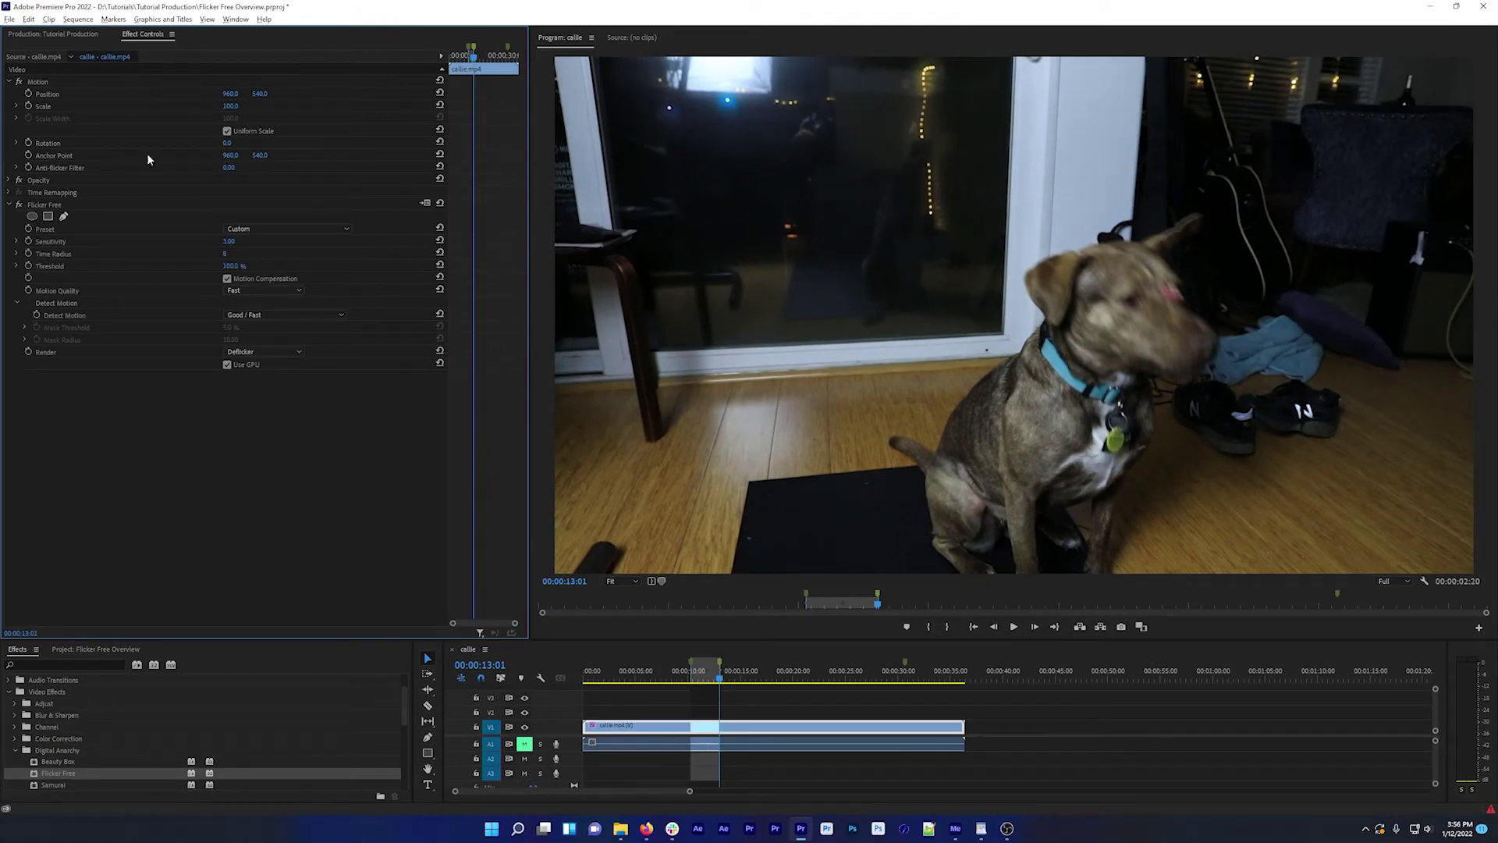
pyautogui.click(20, 206)
pyautogui.click(20, 205)
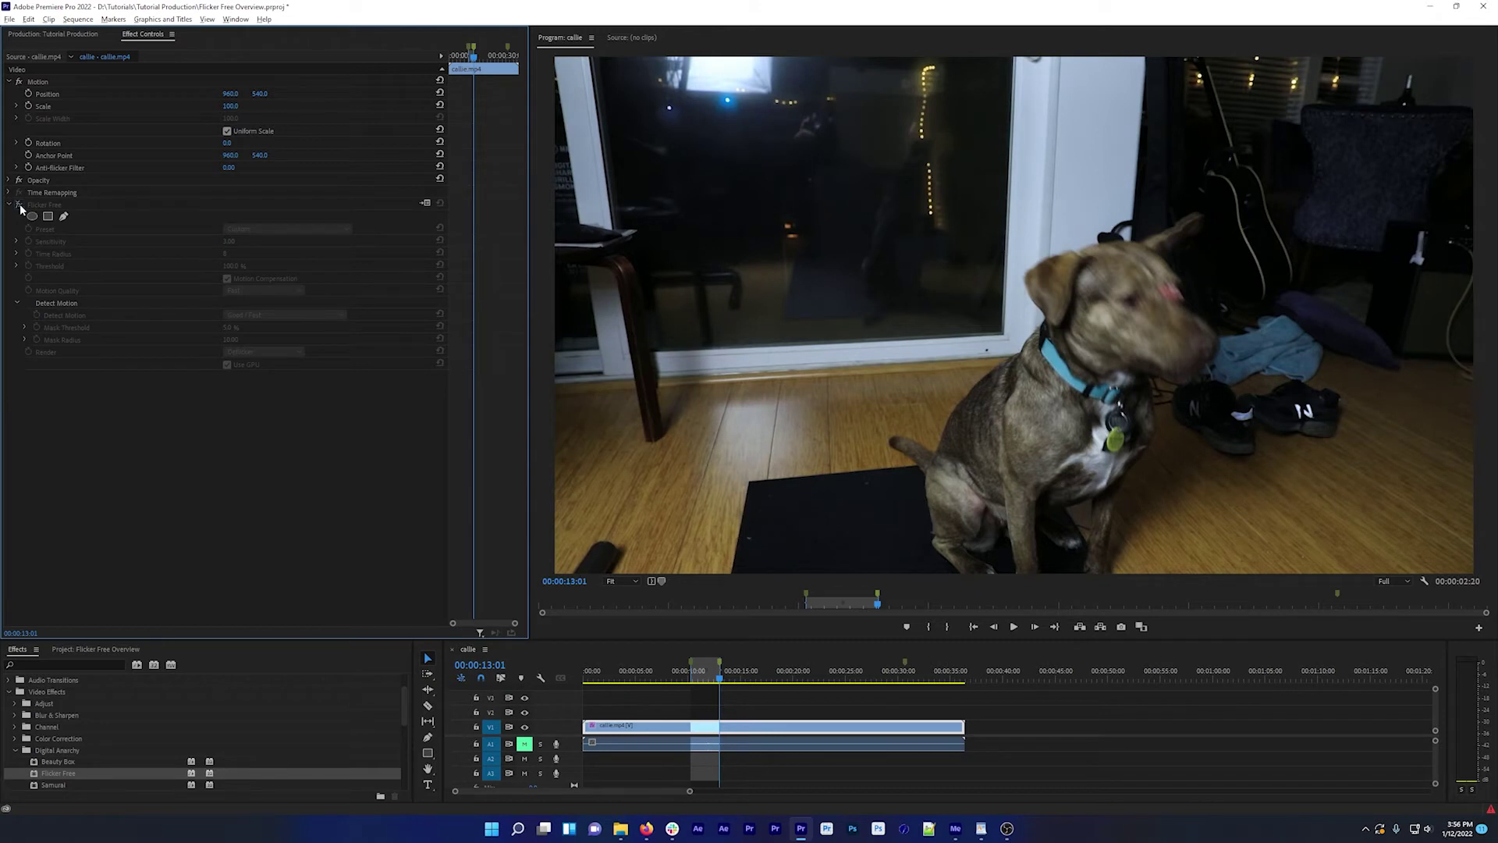
pyautogui.click(228, 279)
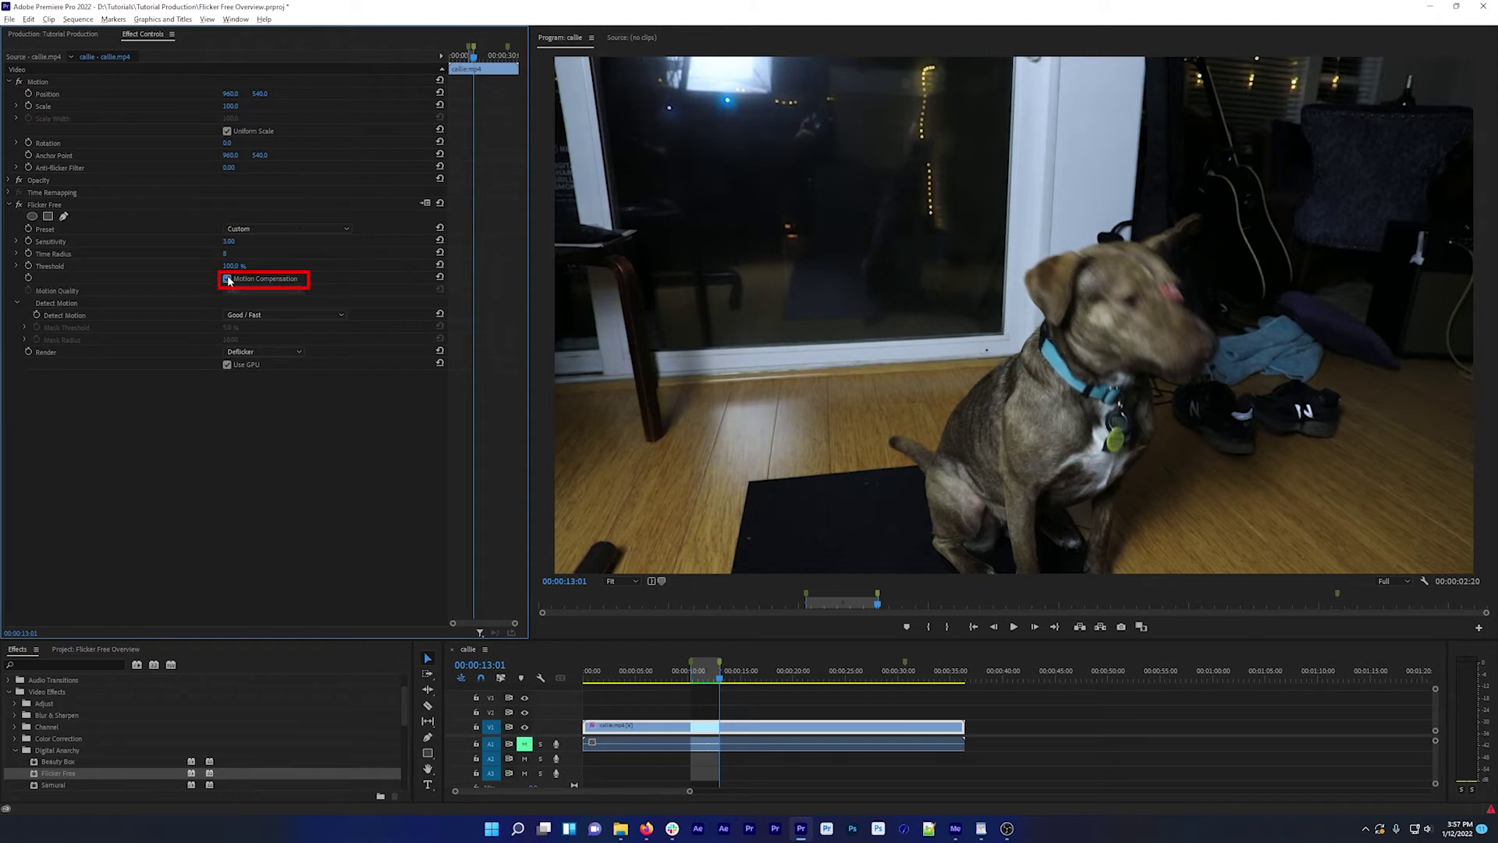
pyautogui.click(228, 280)
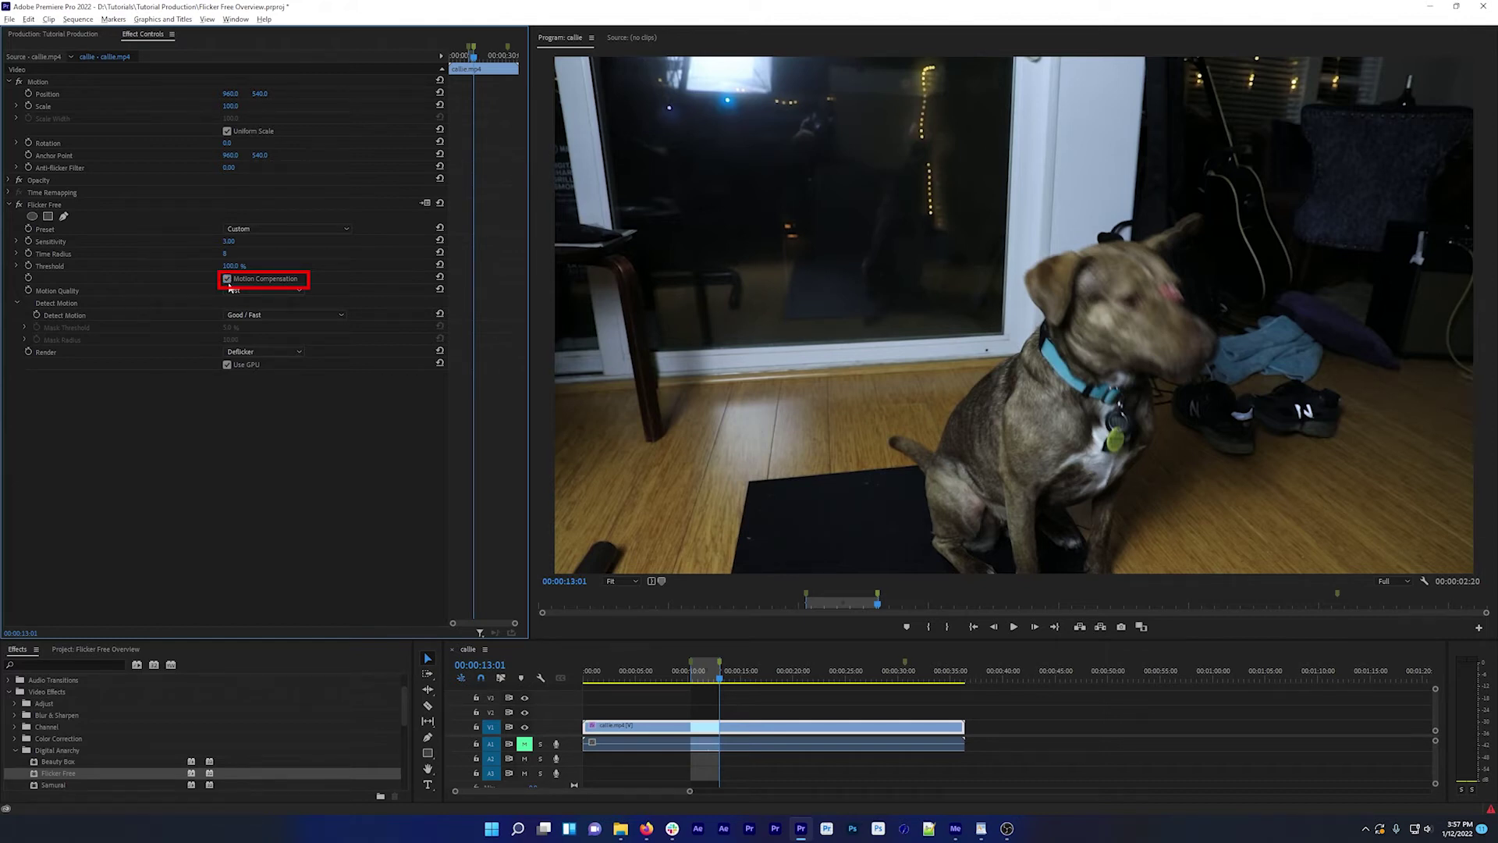
# Set Detect Motion to Off, jump to the 00:00:30:18 marker, and uncheck Motion Compensation
pyautogui.click(227, 278)
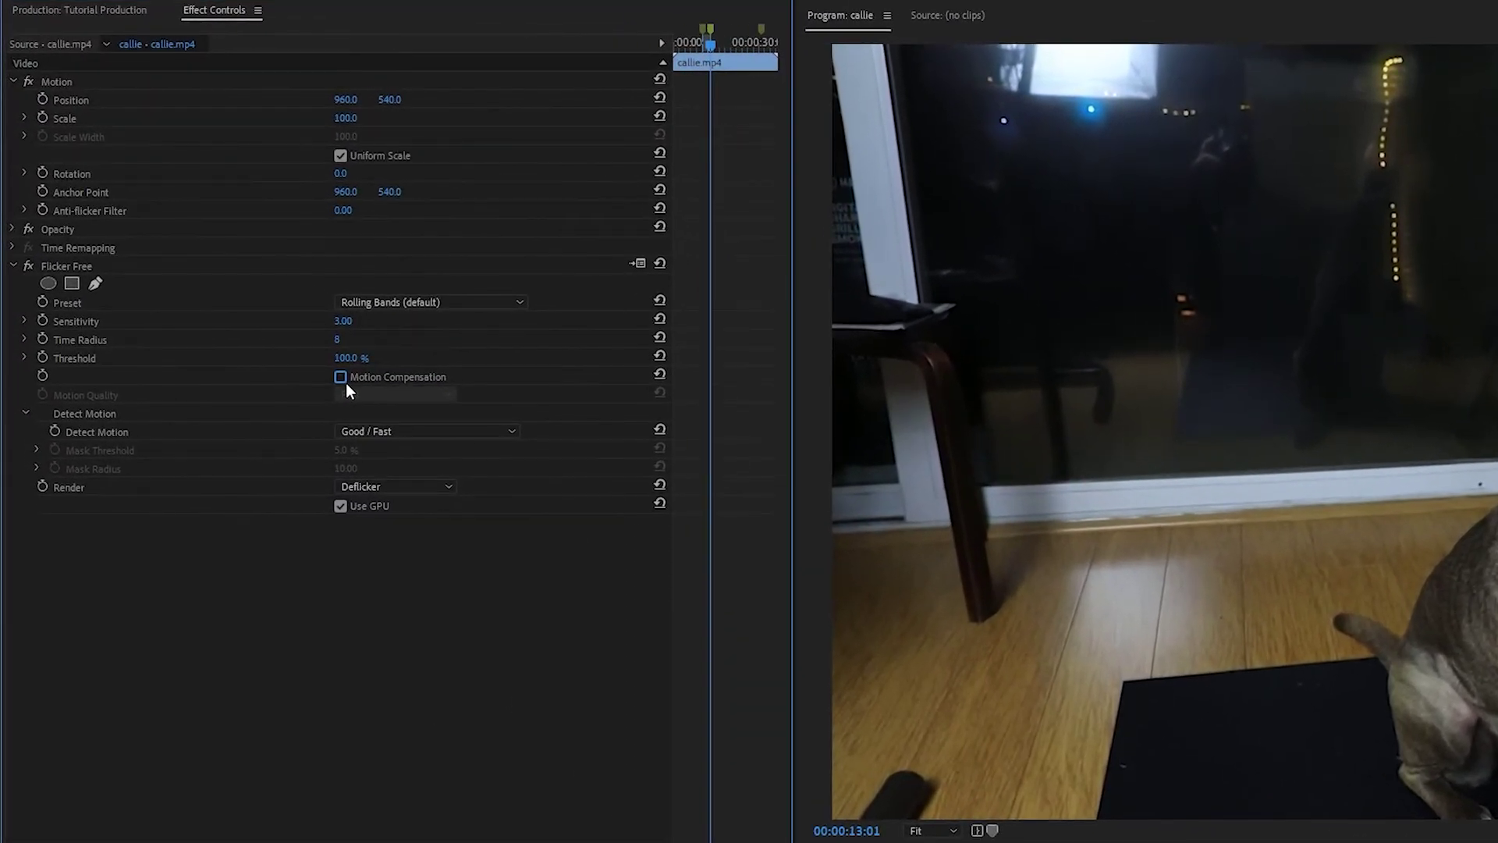
pyautogui.click(257, 304)
pyautogui.click(372, 430)
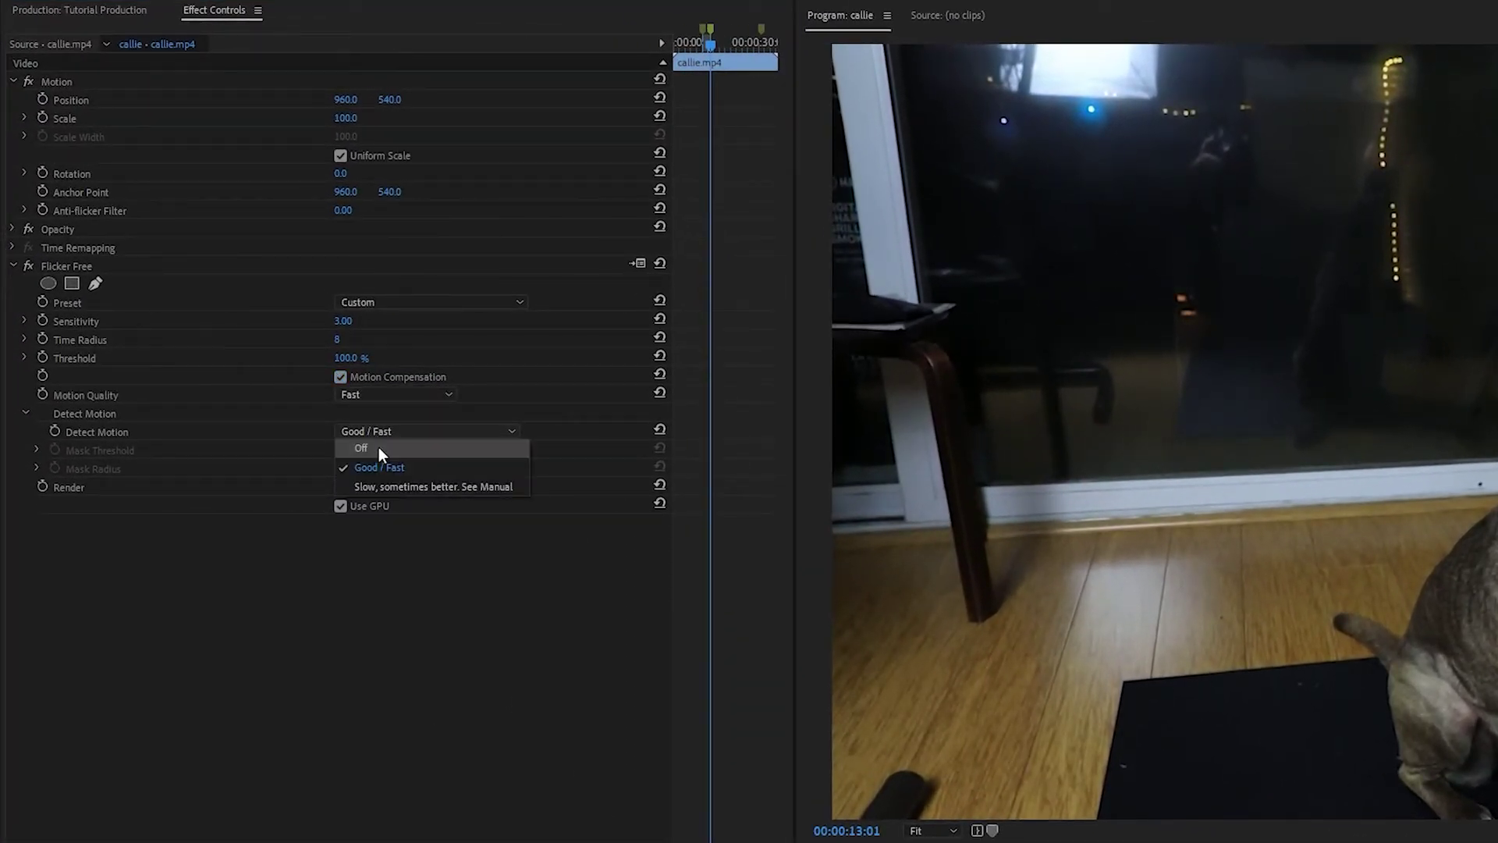
pyautogui.click(378, 447)
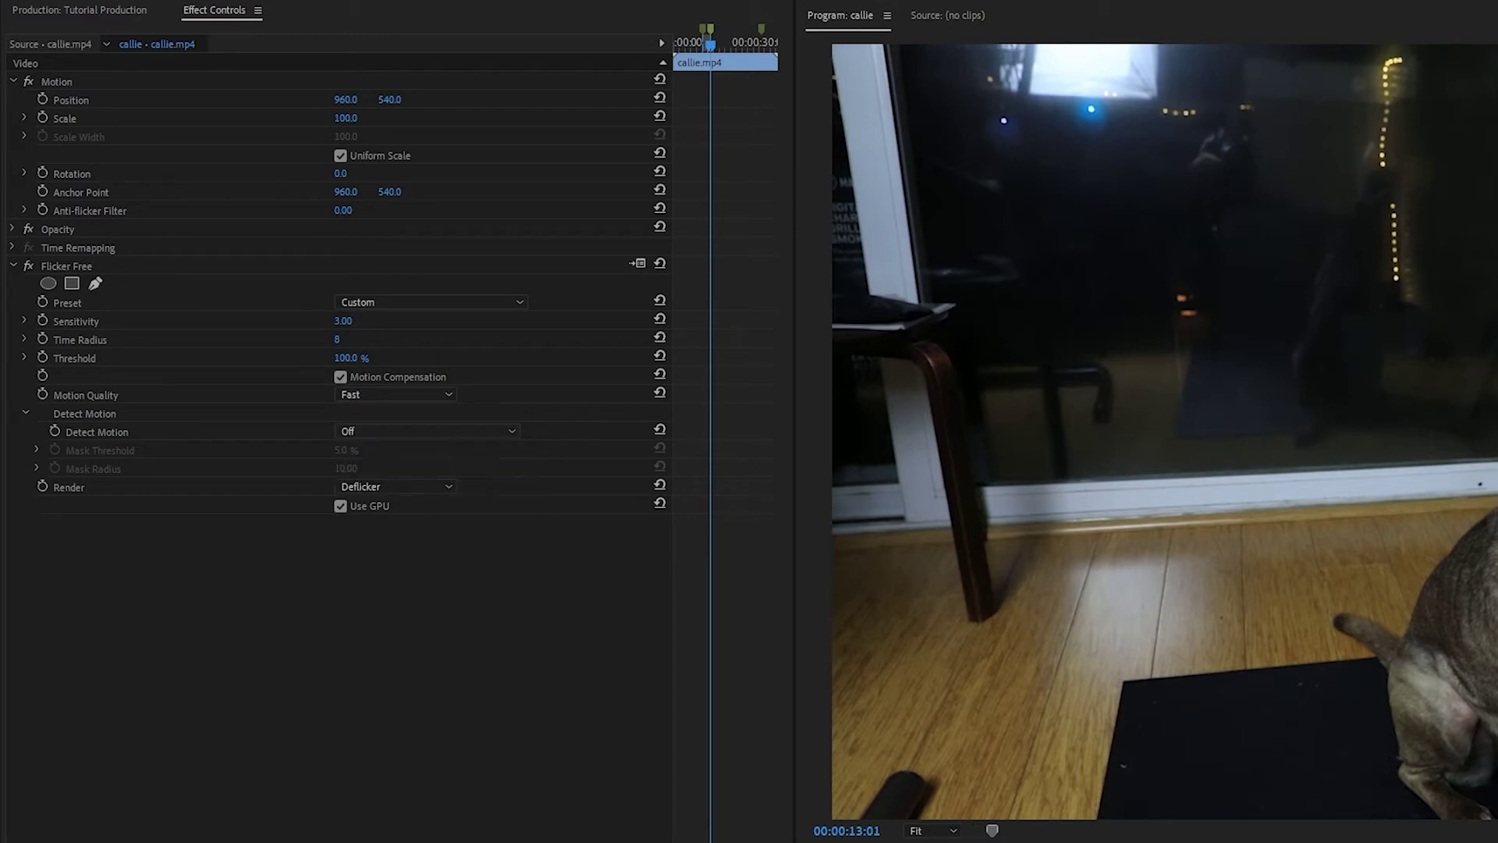
pyautogui.hotkey('shift', 'm')
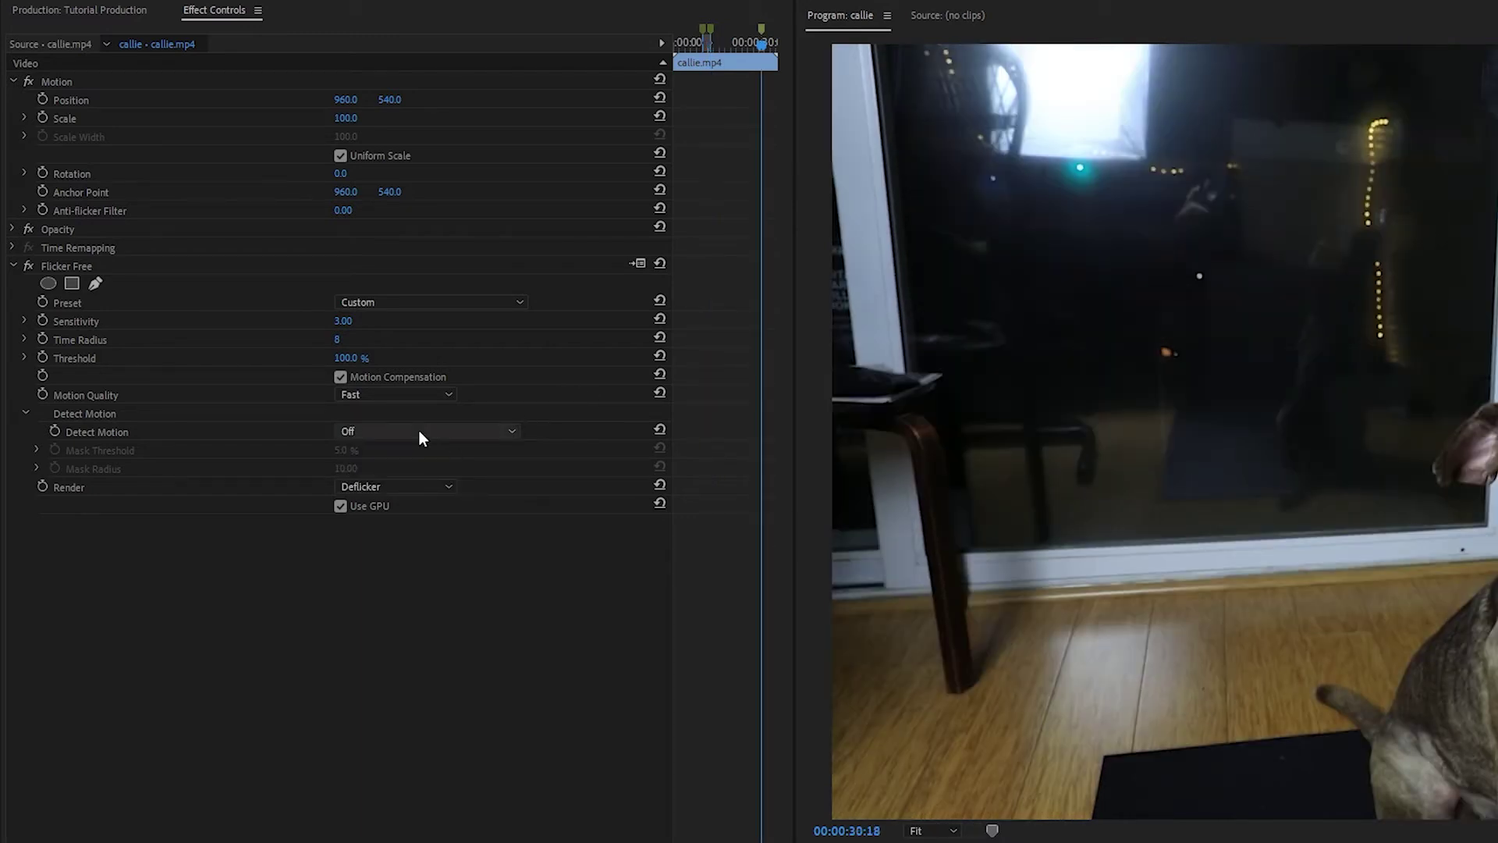
pyautogui.click(341, 376)
# Switch Detect Motion to 'Slow, sometimes better. See Manual', showing Mask Threshold 5.0% and Mask Radius 10.00
pyautogui.click(371, 438)
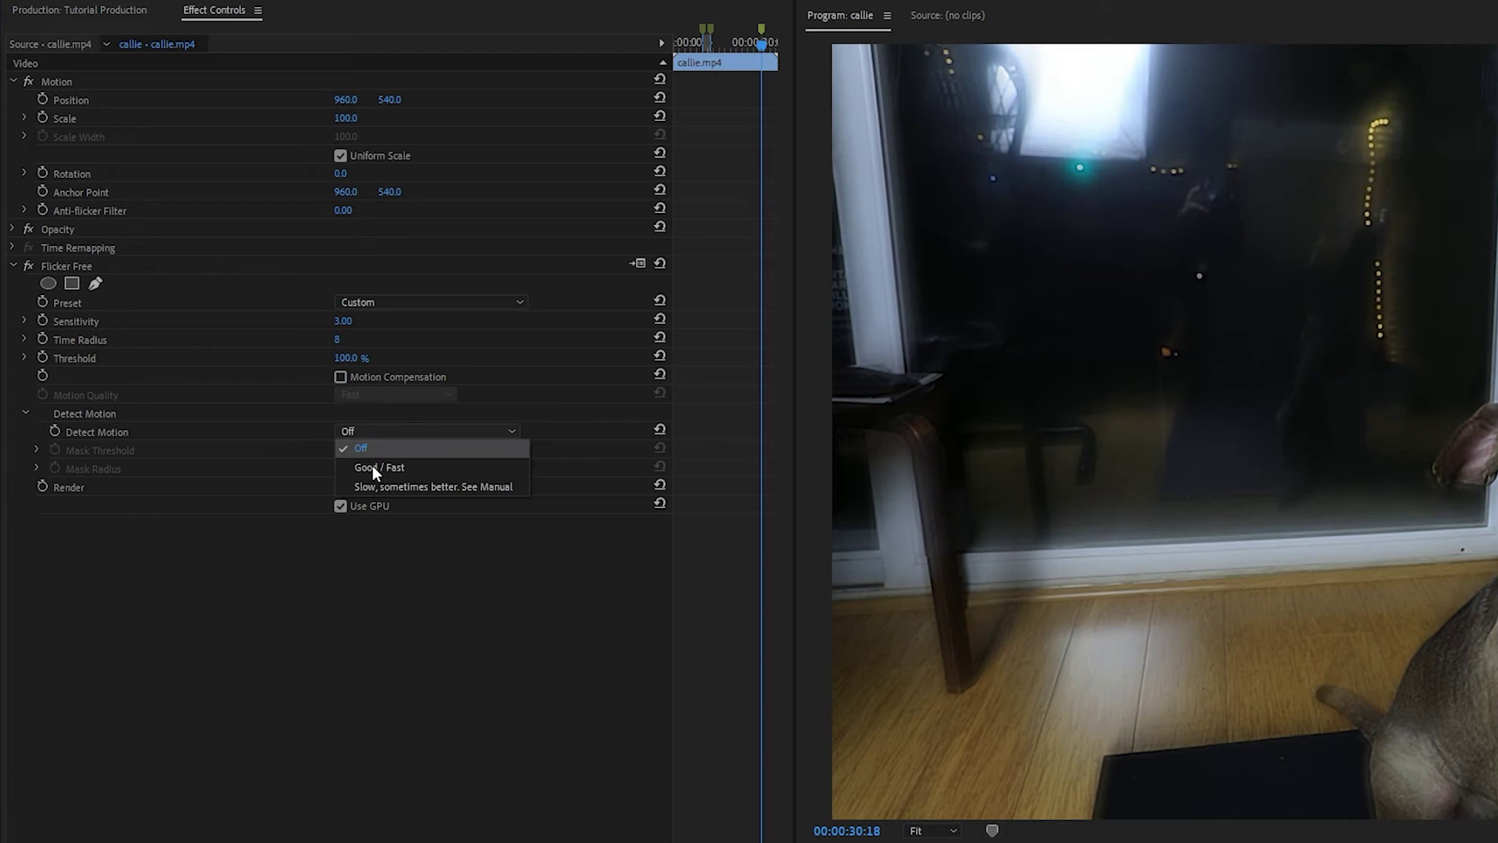
pyautogui.click(387, 468)
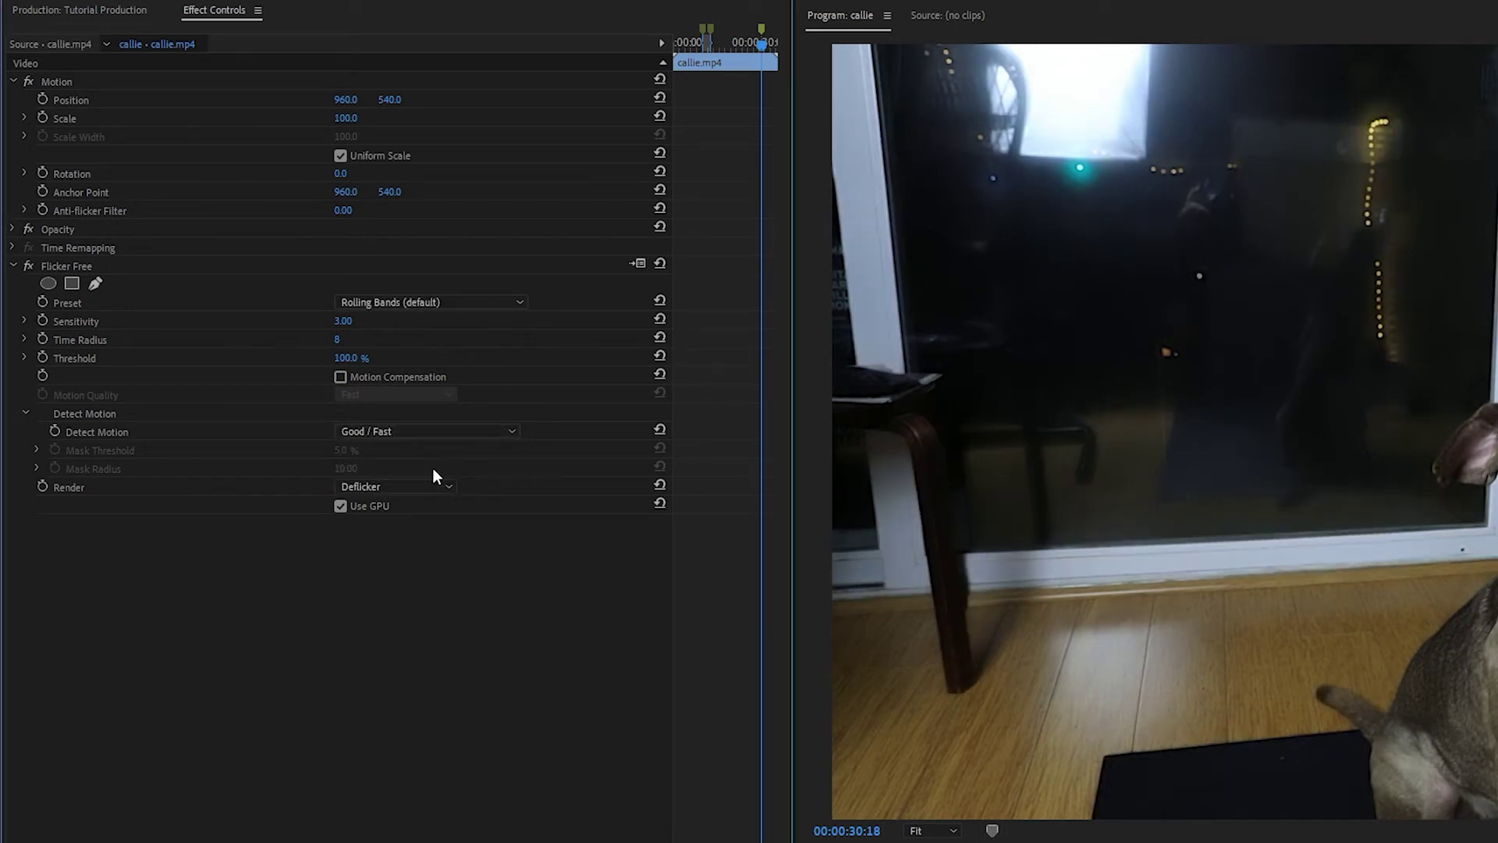
pyautogui.click(411, 427)
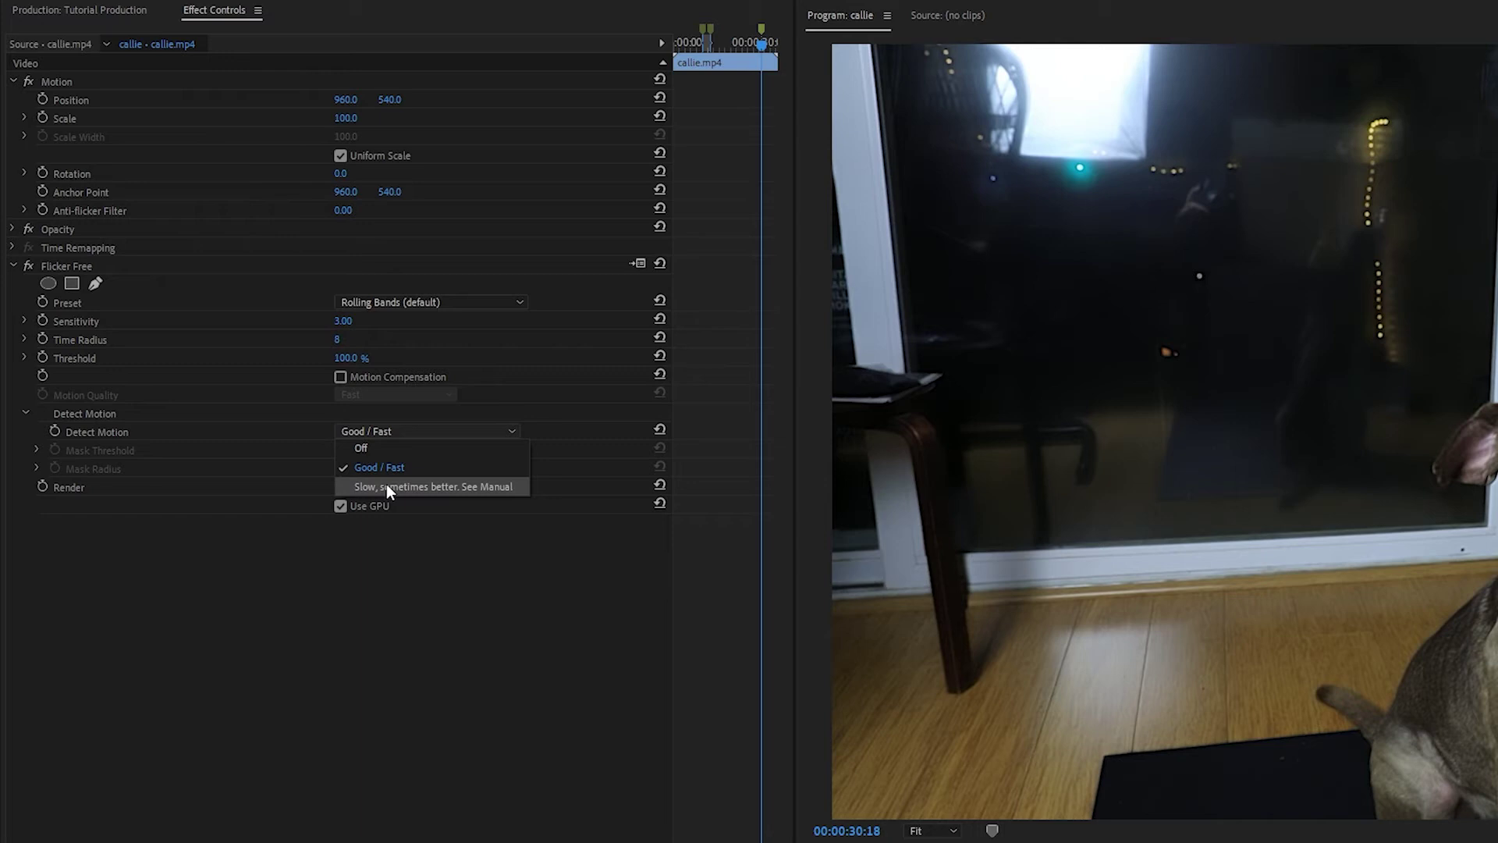
pyautogui.click(386, 485)
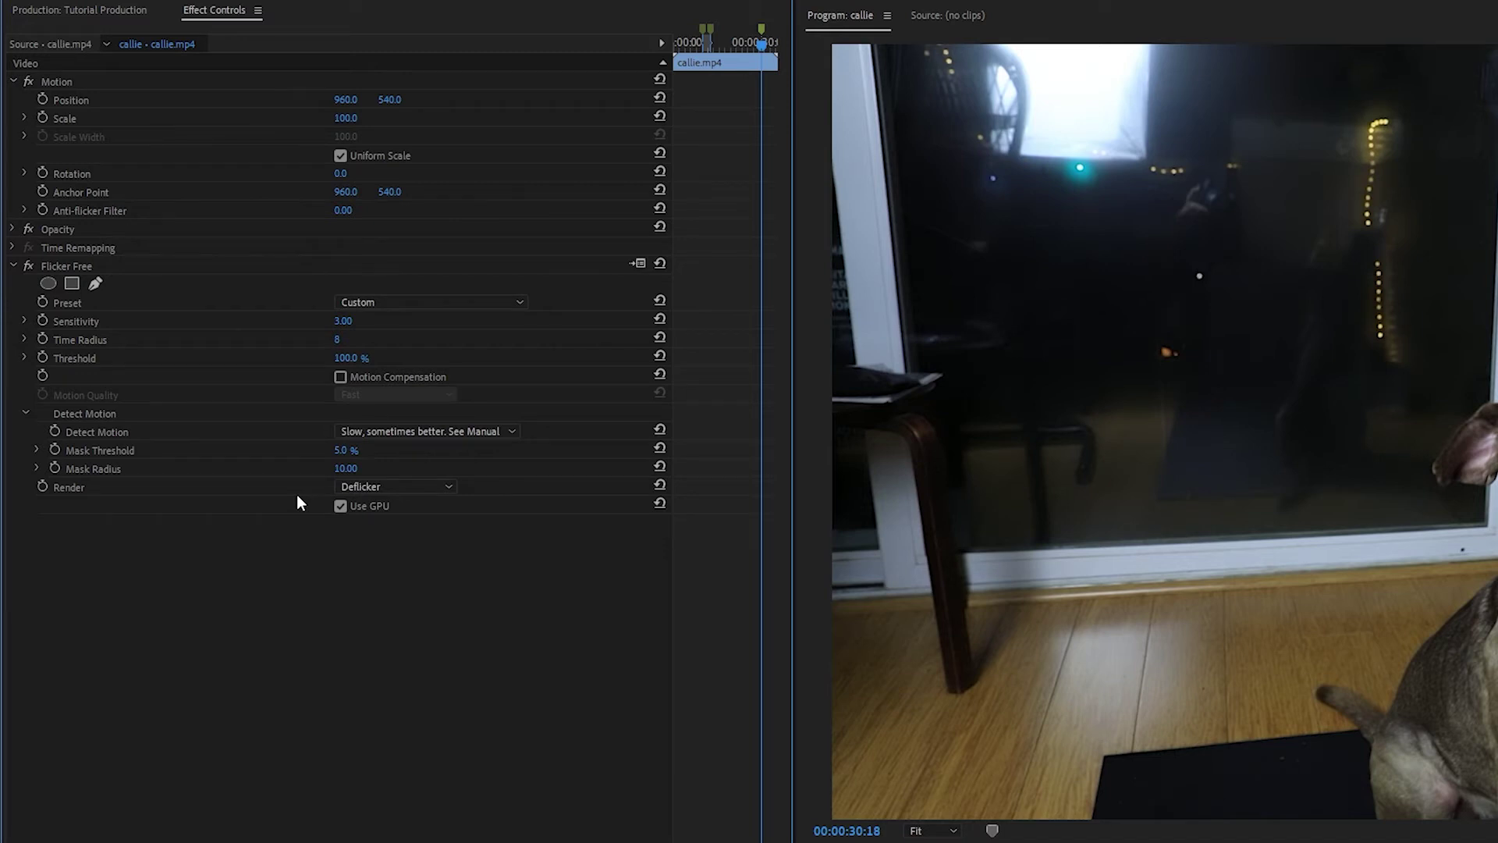
# Check the render output choices, then reveal the mask sliders and set Mask Radius to 2.00
pyautogui.click(353, 486)
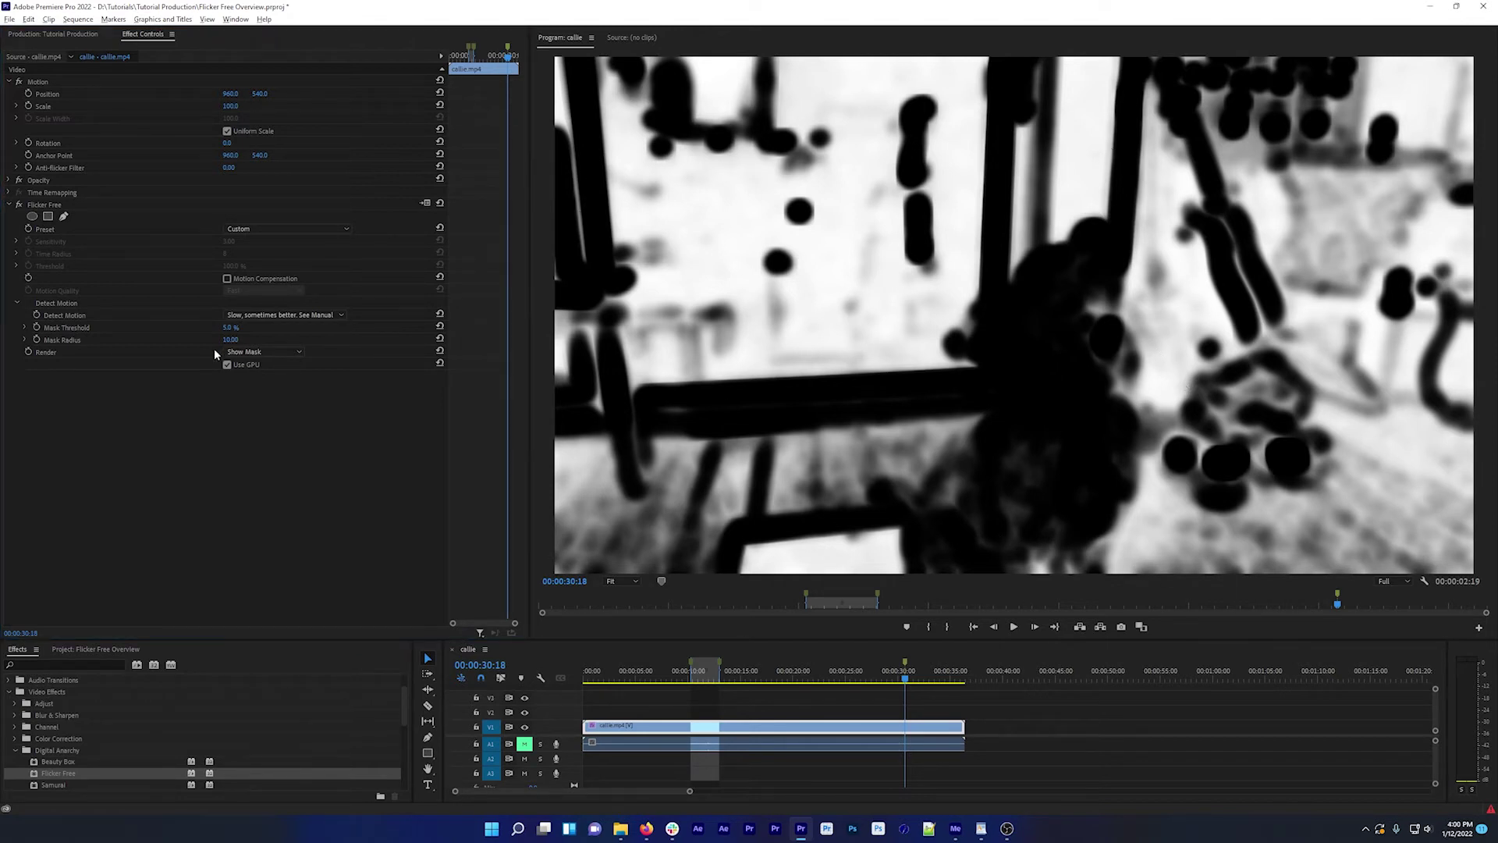
pyautogui.click(26, 327)
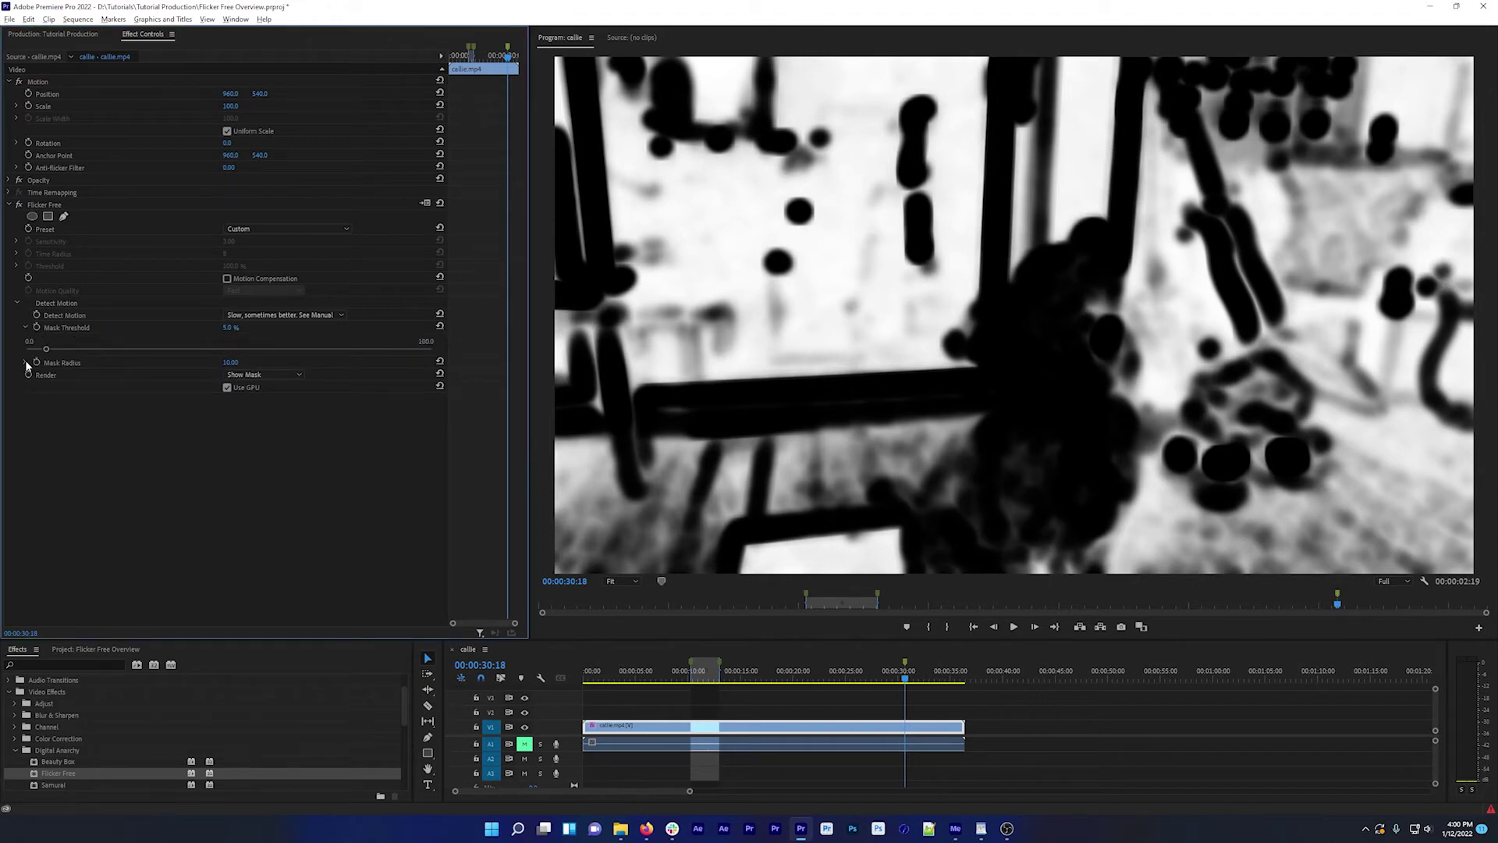
pyautogui.click(25, 362)
pyautogui.click(233, 362)
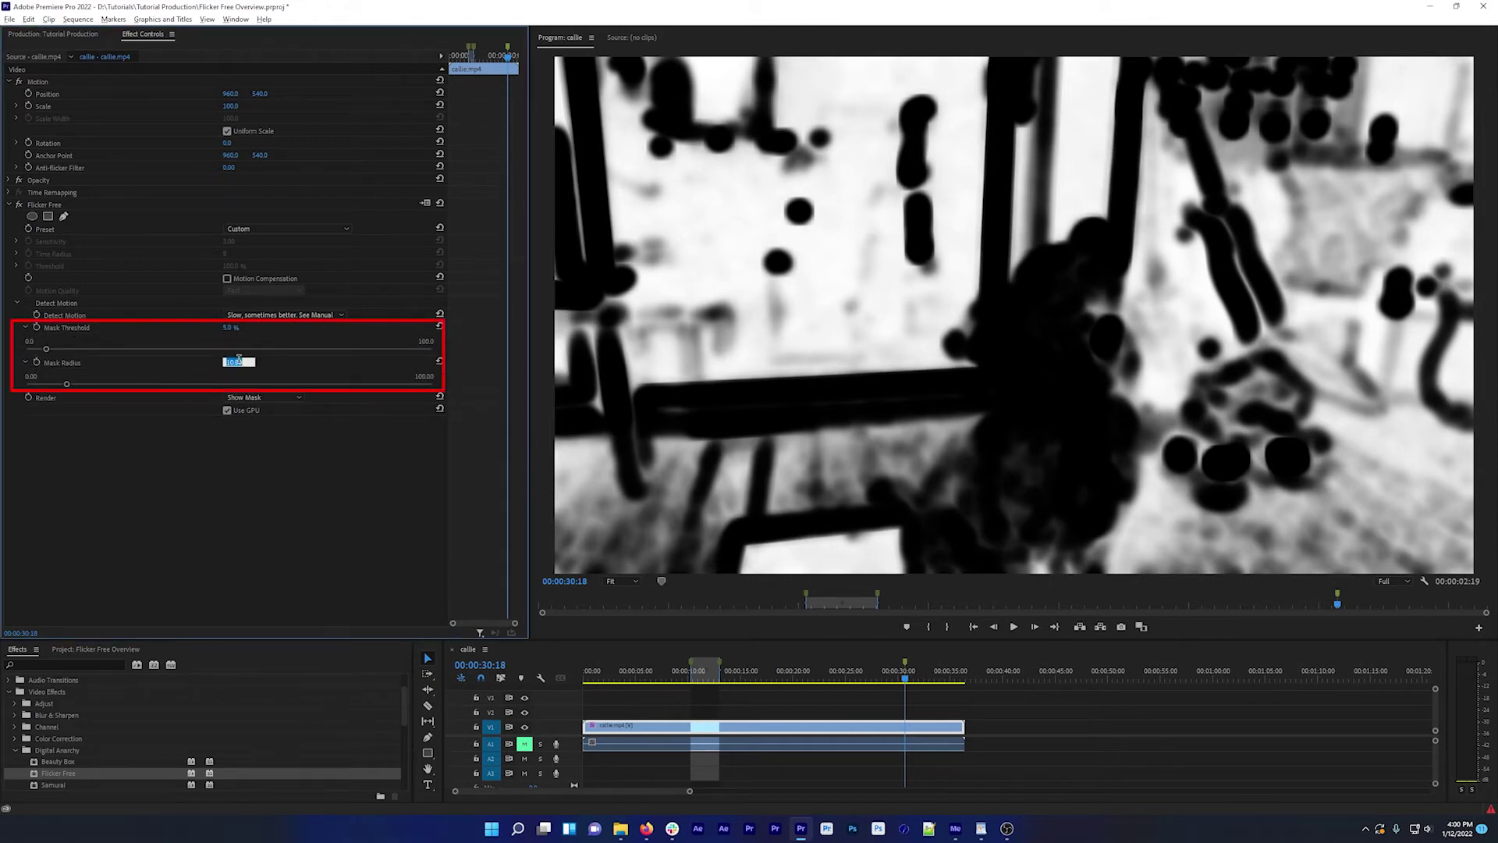
pyautogui.write('2')
pyautogui.press('Return')
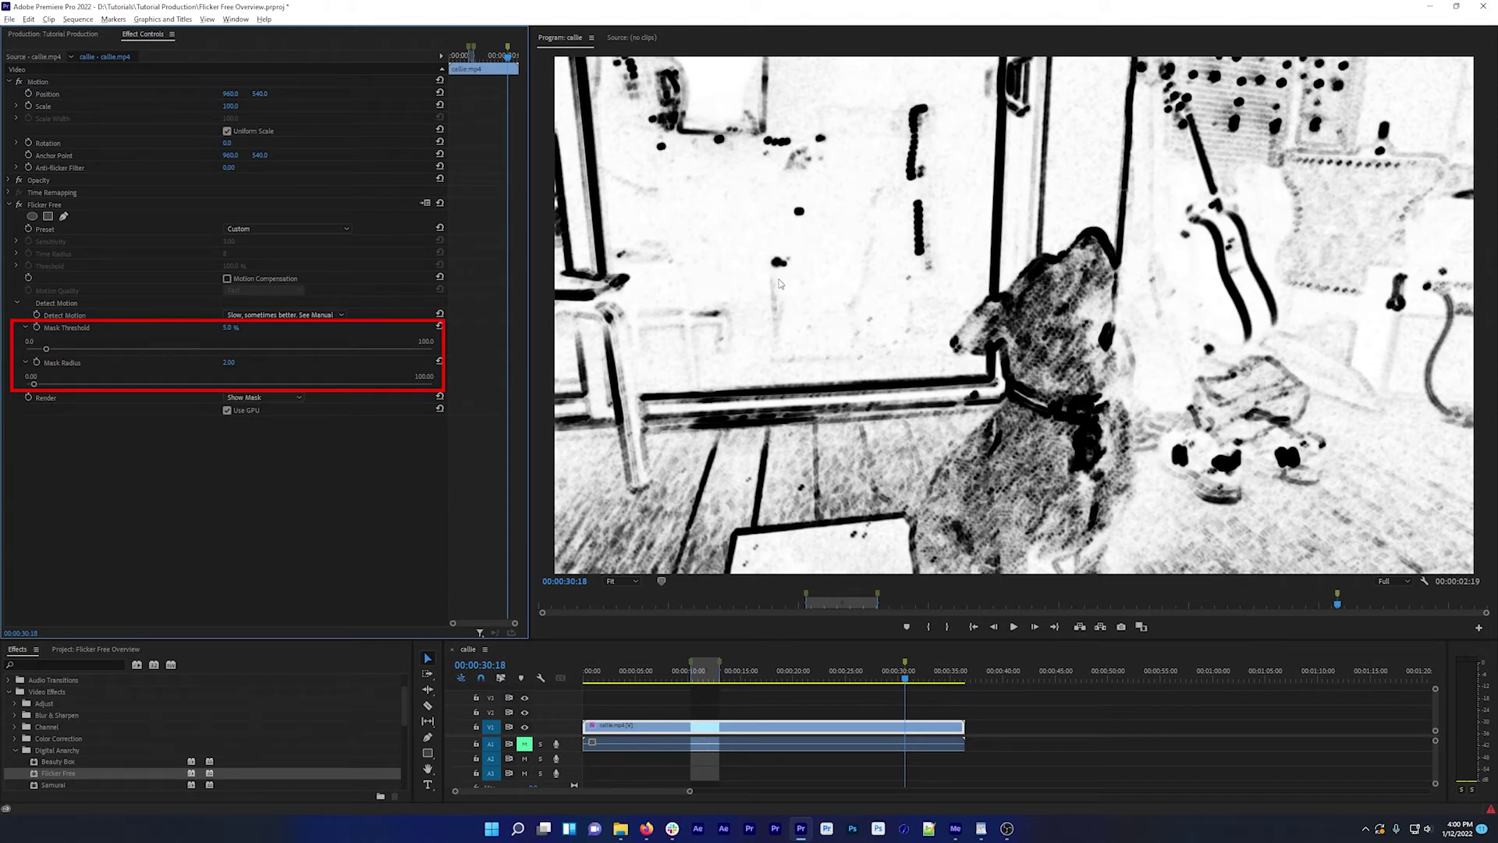
# Return render output to Deflicker, raise Mask Radius to about 7.78, and compare with Flicker Free off
pyautogui.click(251, 401)
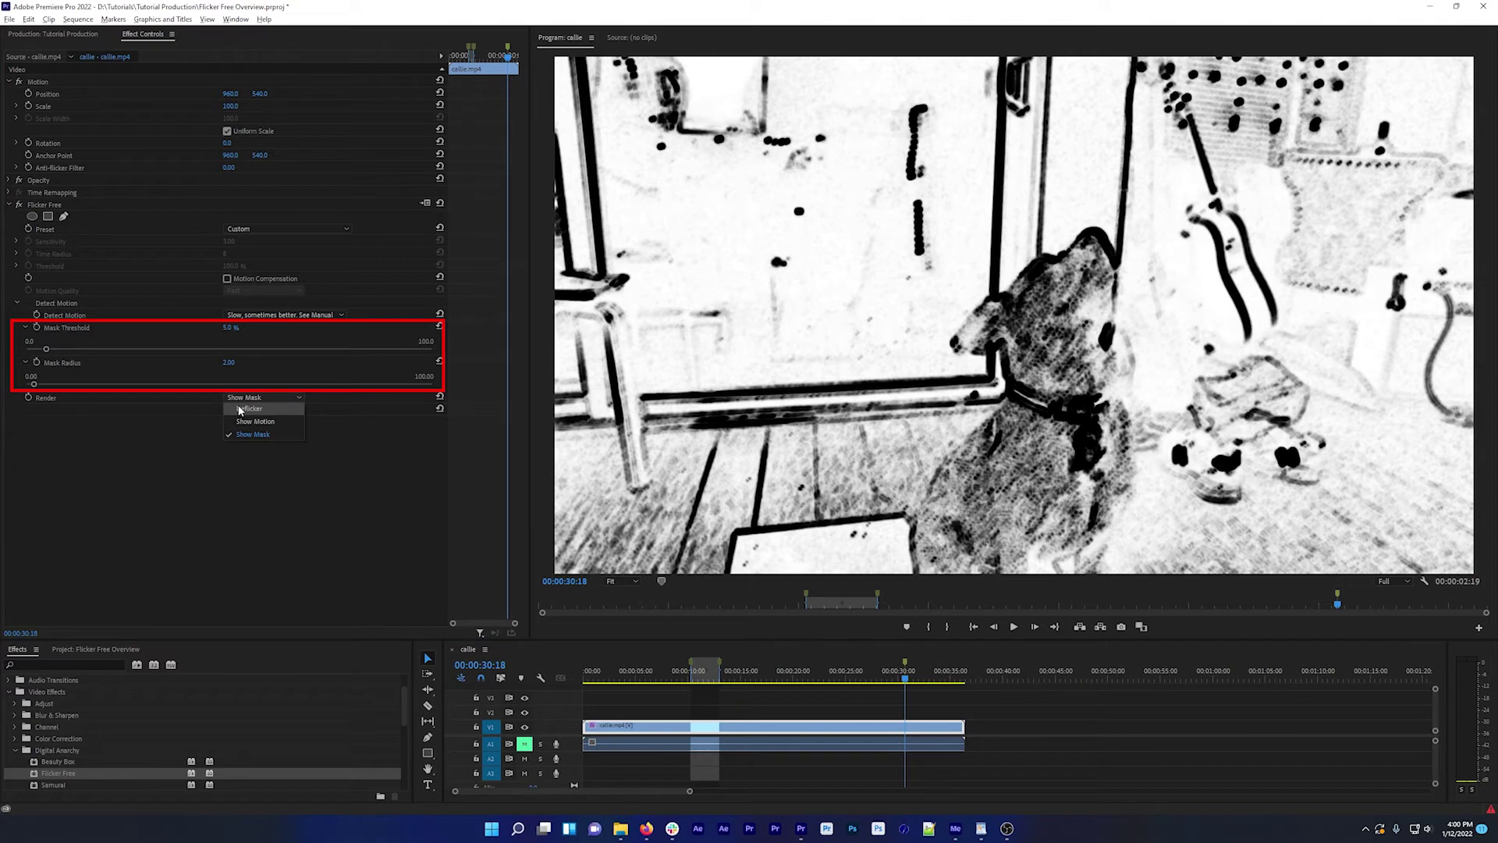
pyautogui.click(238, 409)
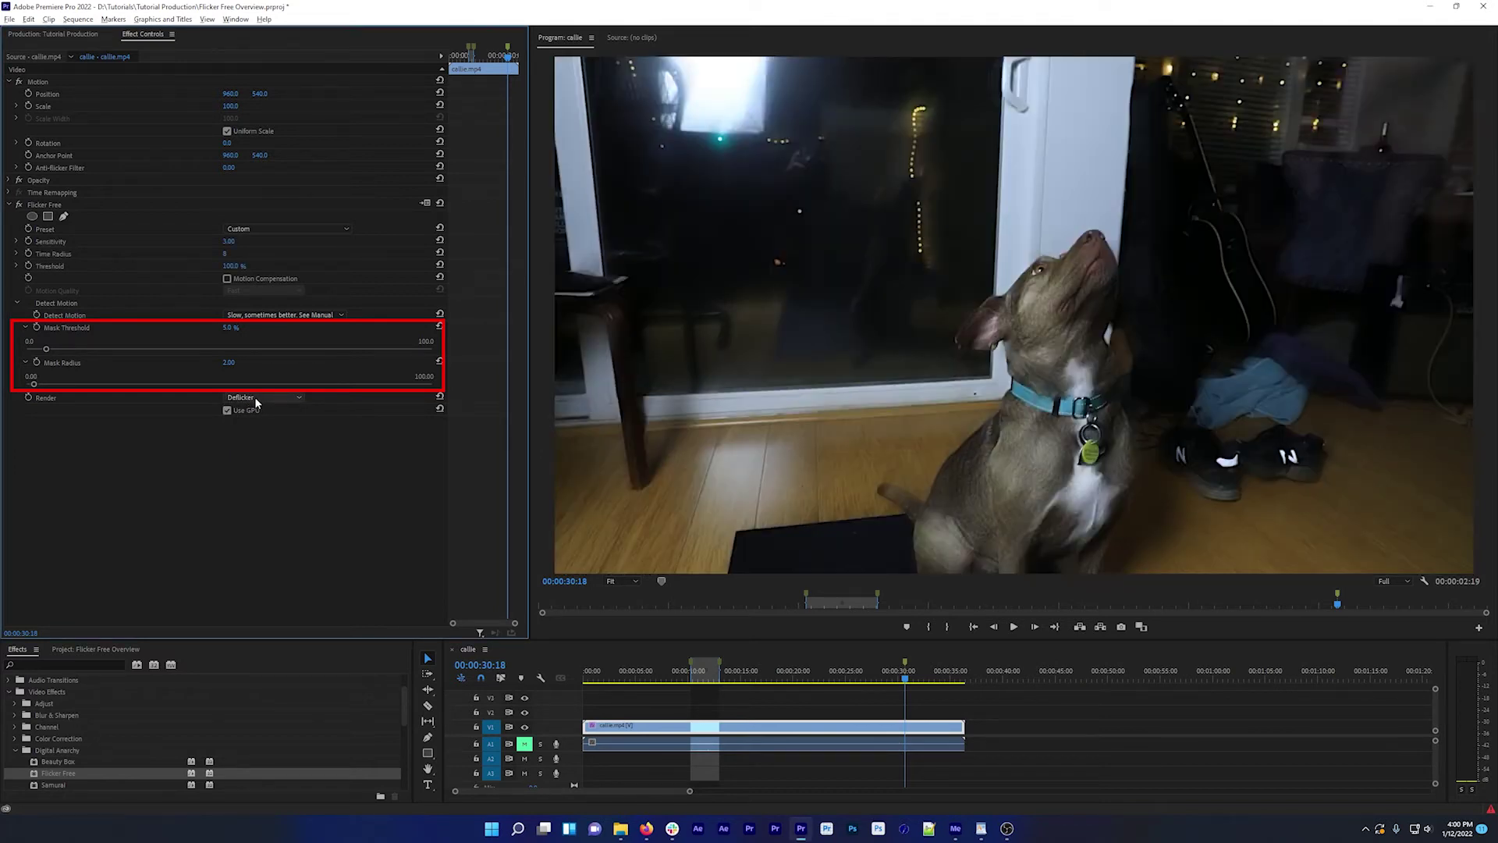
pyautogui.moveTo(34, 384); pyautogui.dragTo(58, 383)
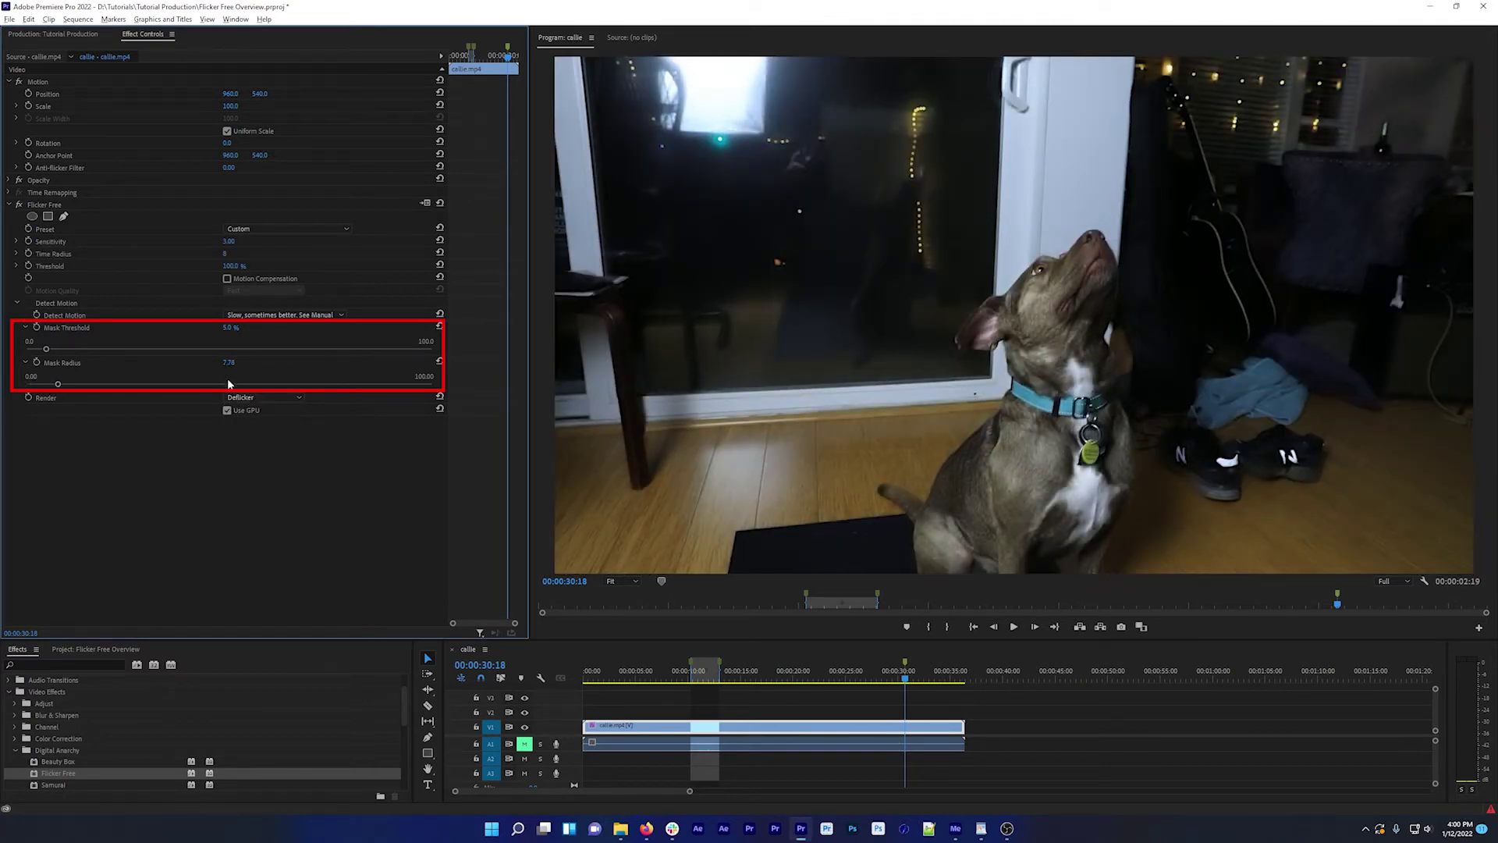
pyautogui.click(19, 204)
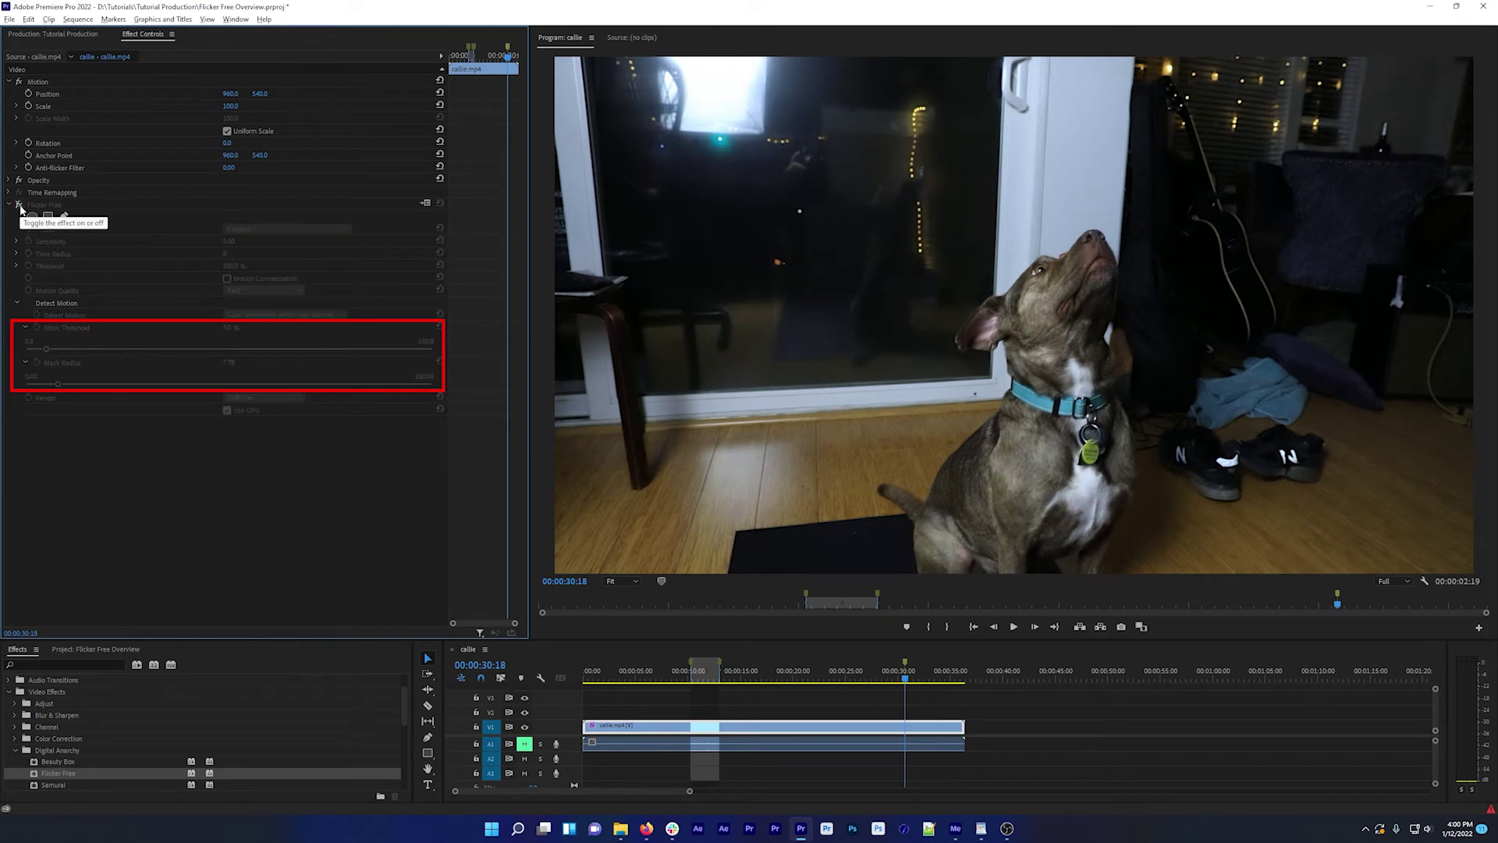
pyautogui.click(20, 204)
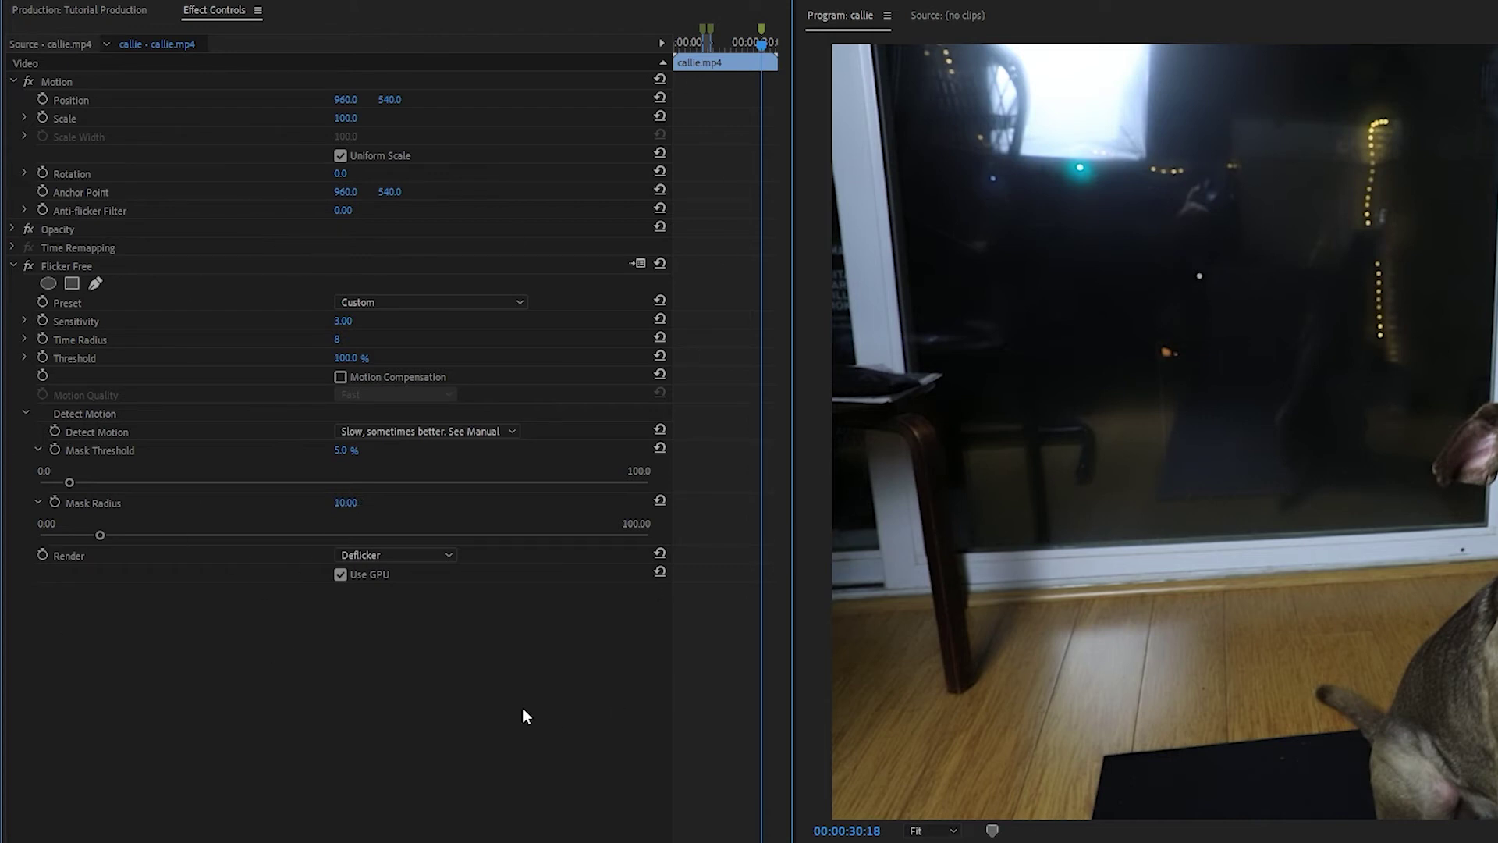
# Try the Detect Motion modes, enable Motion Compensation, and settle on Detect Motion Good / Fast
pyautogui.click(377, 437)
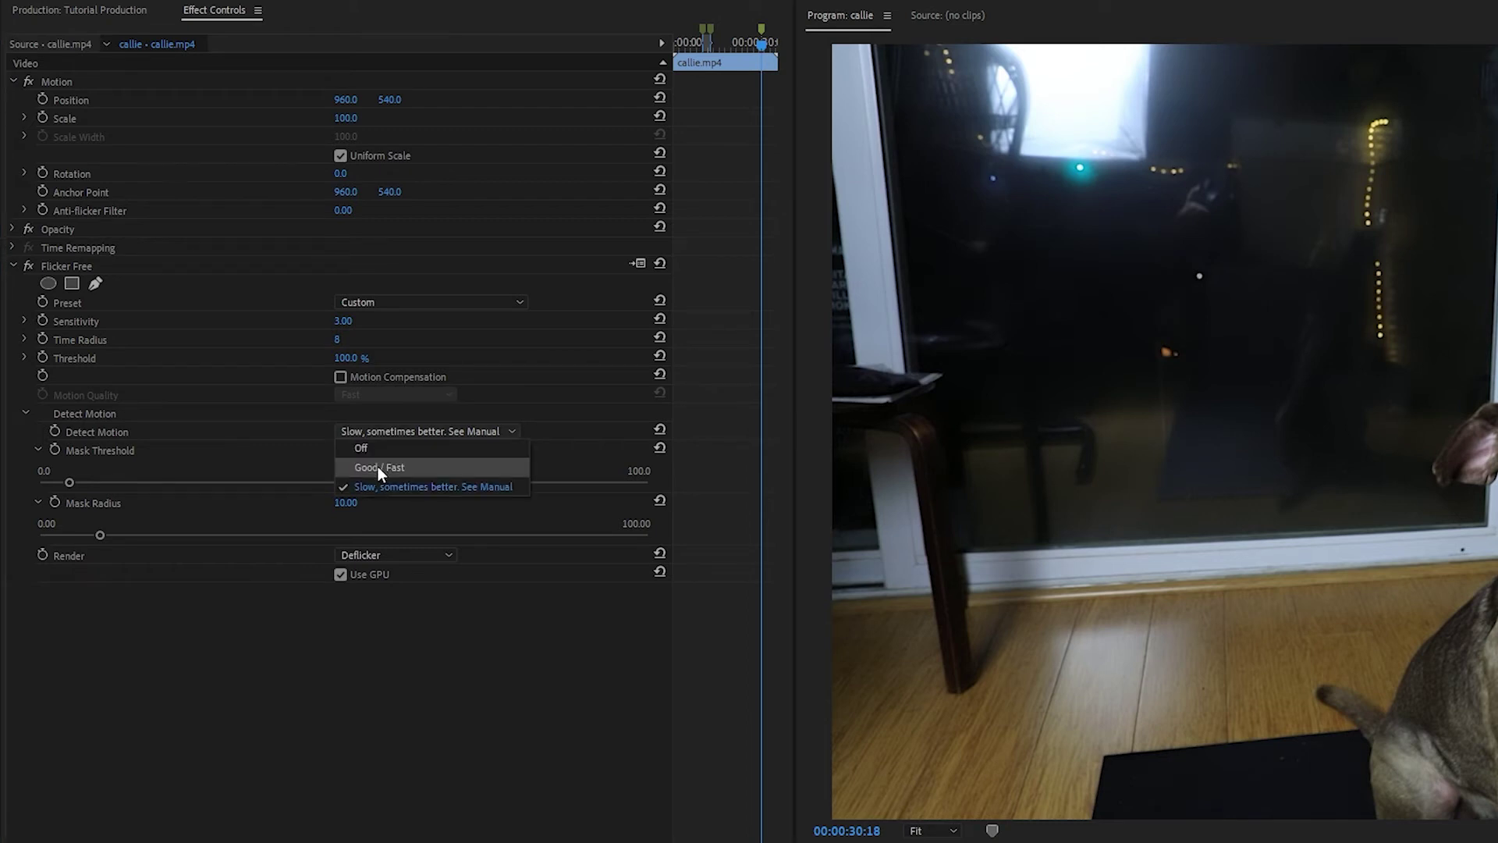
pyautogui.click(378, 466)
pyautogui.click(351, 430)
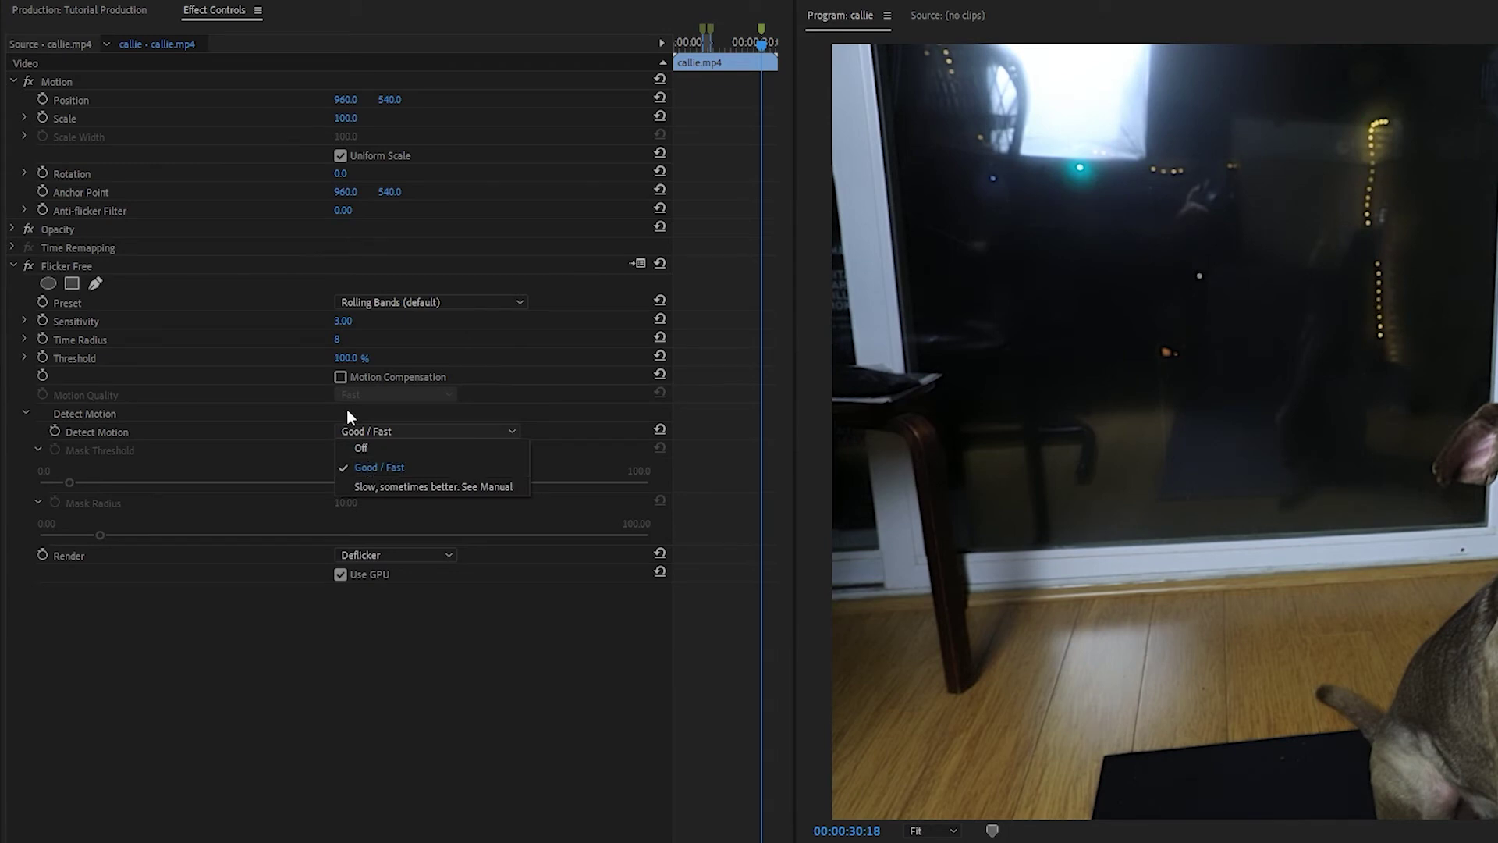
pyautogui.click(360, 469)
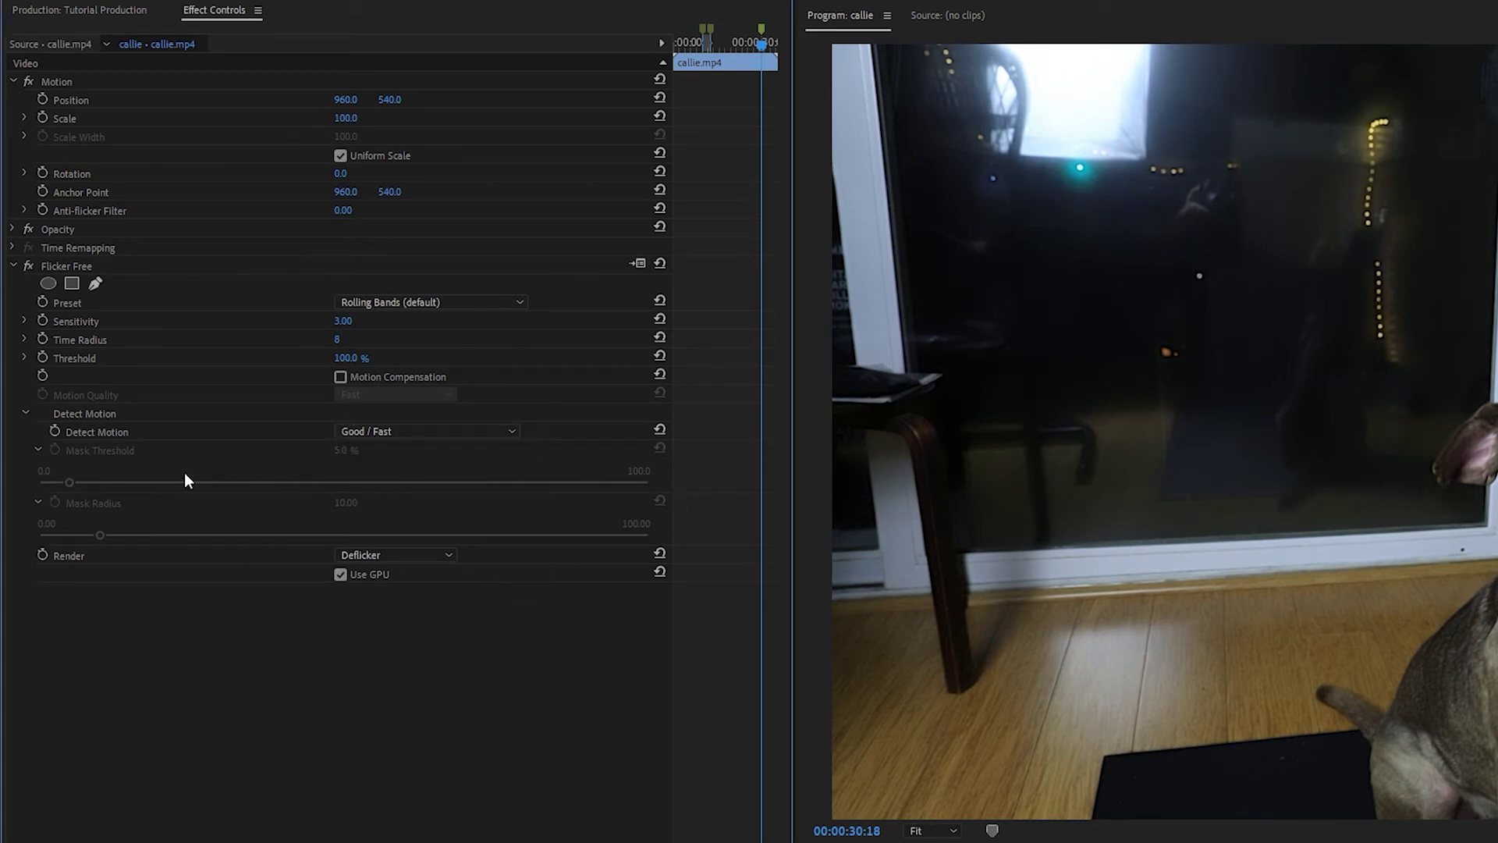
pyautogui.click(344, 434)
pyautogui.click(363, 485)
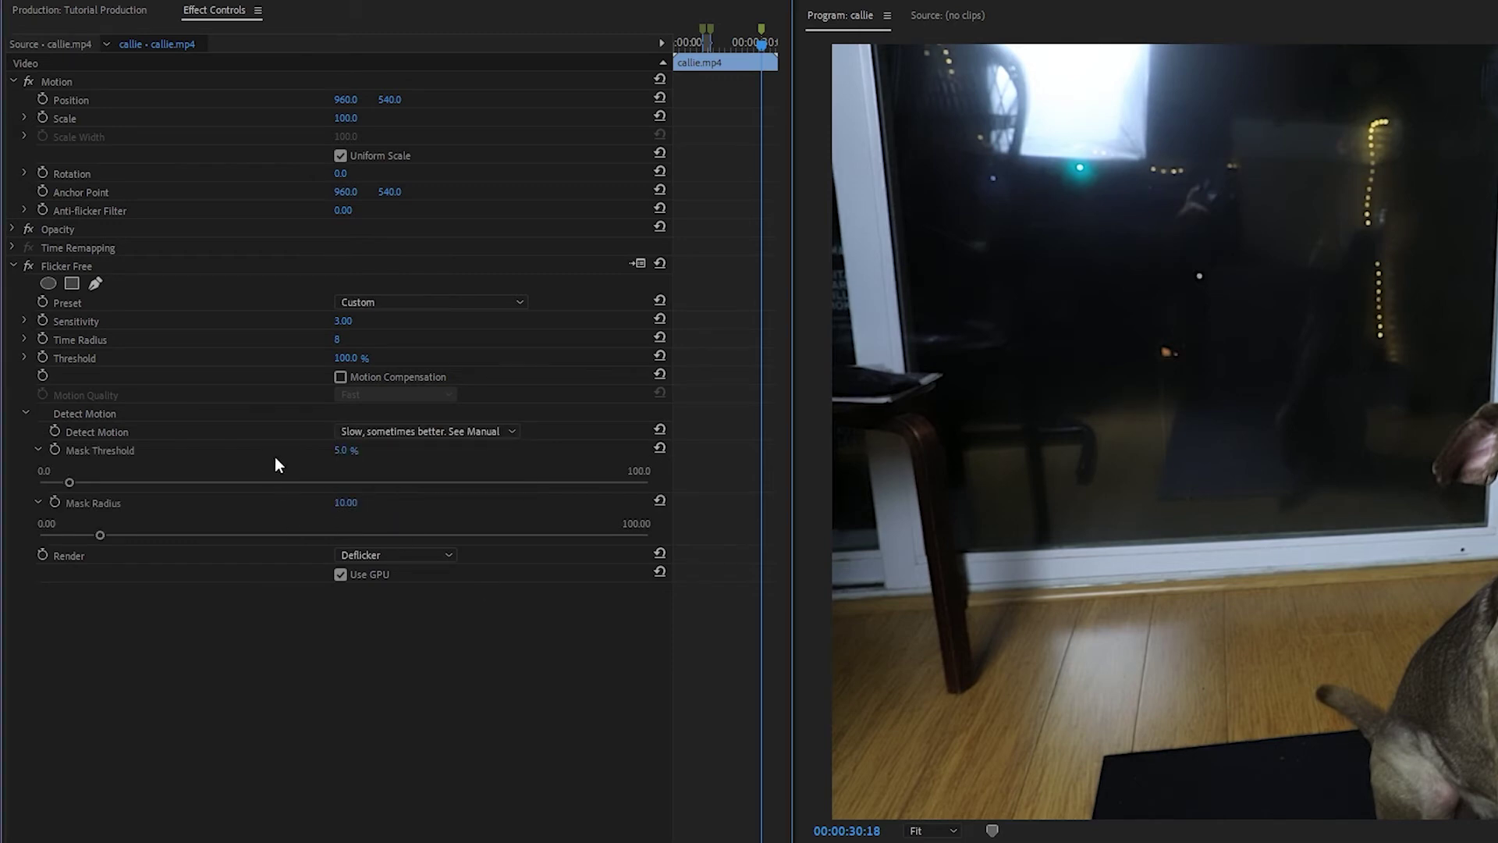
pyautogui.click(340, 377)
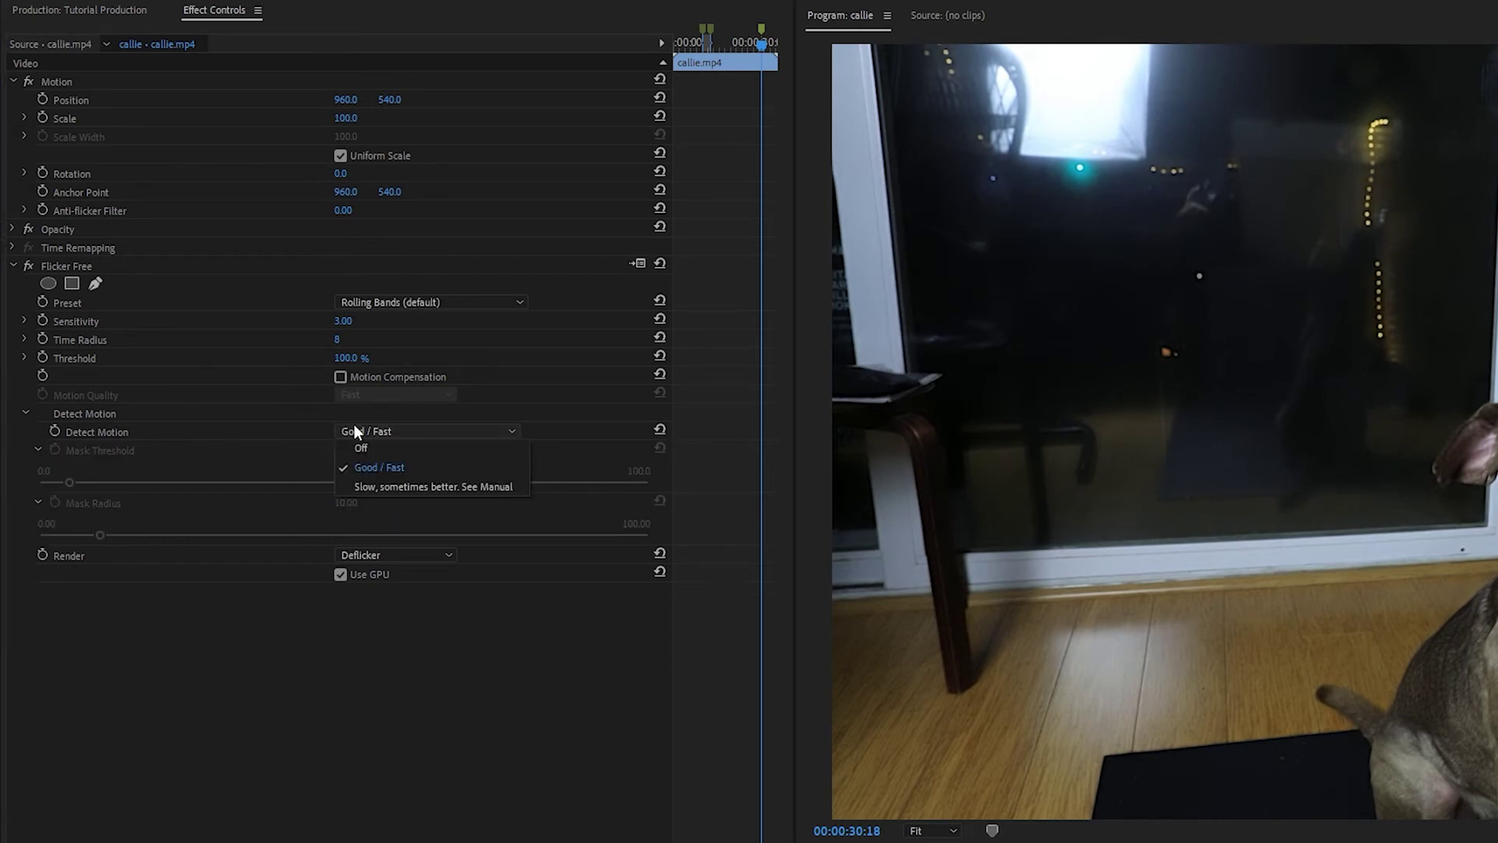
pyautogui.click(353, 431)
pyautogui.click(357, 467)
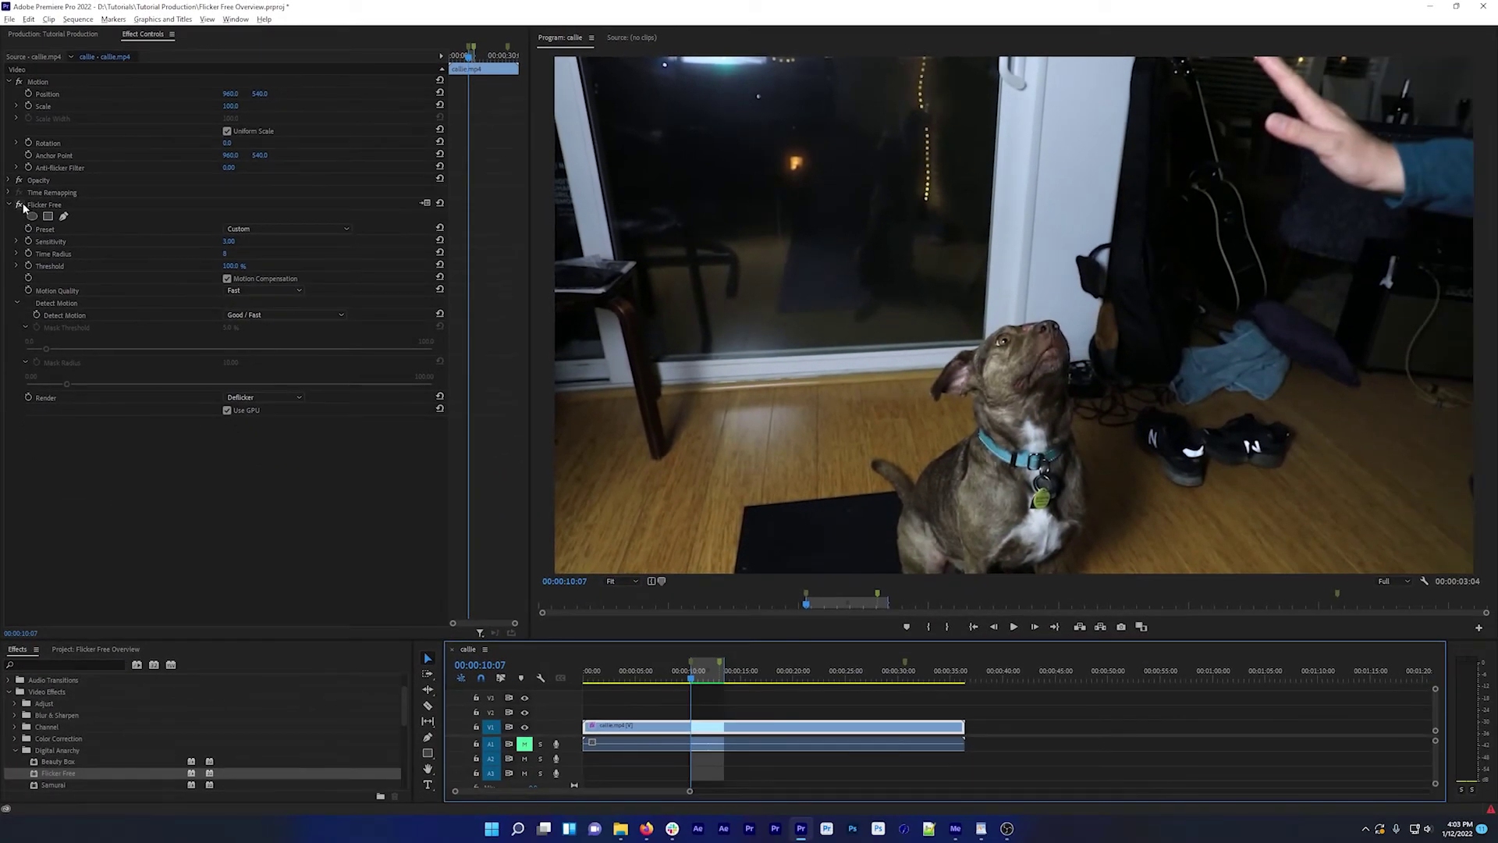
# Play the clip with Flicker Free turned off, then return to the in point
pyautogui.click(21, 204)
pyautogui.press('space')
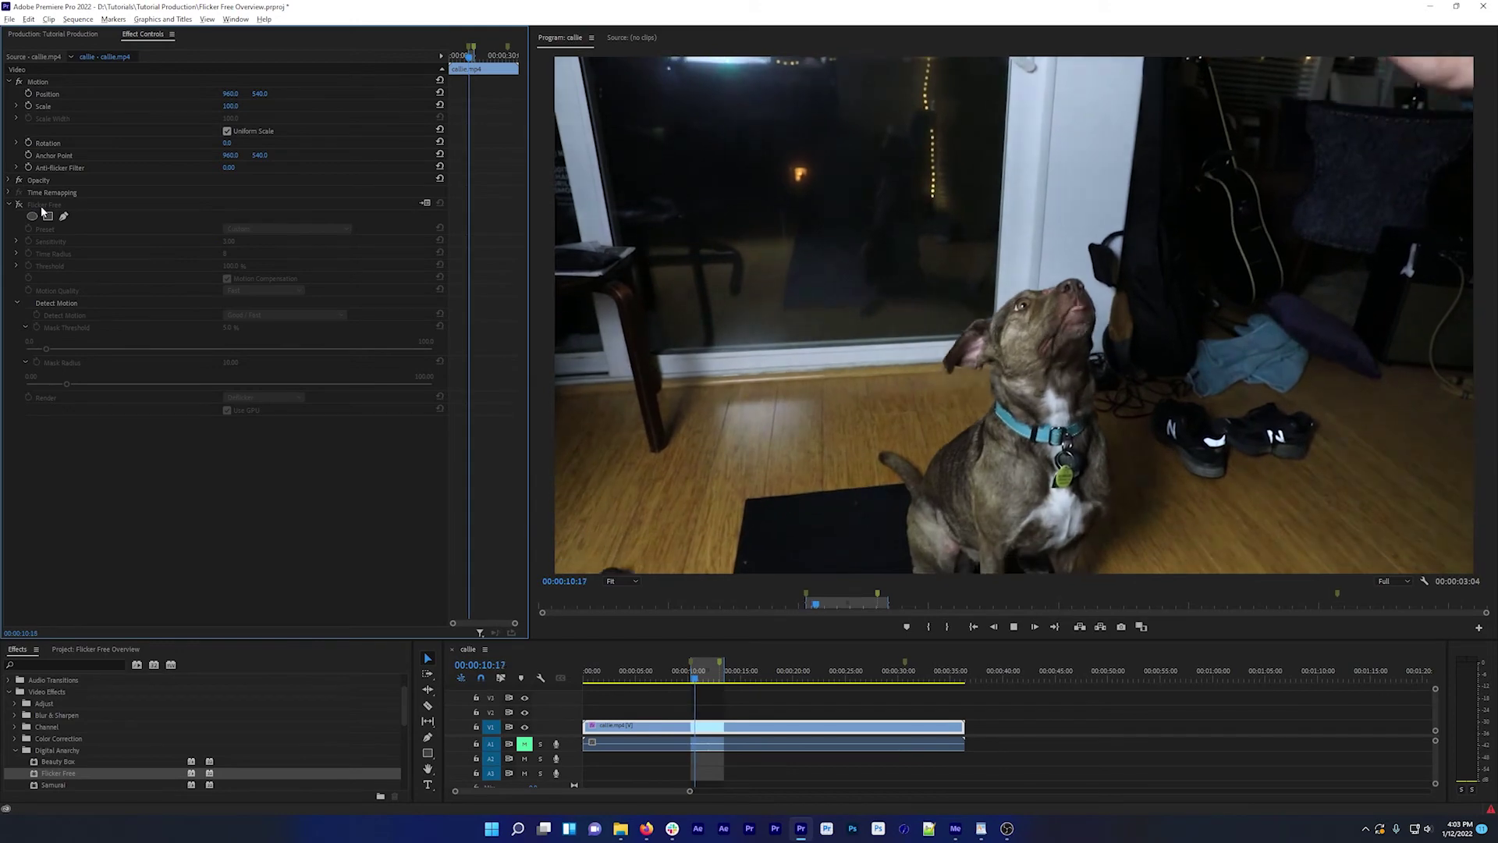
pyautogui.press('space')
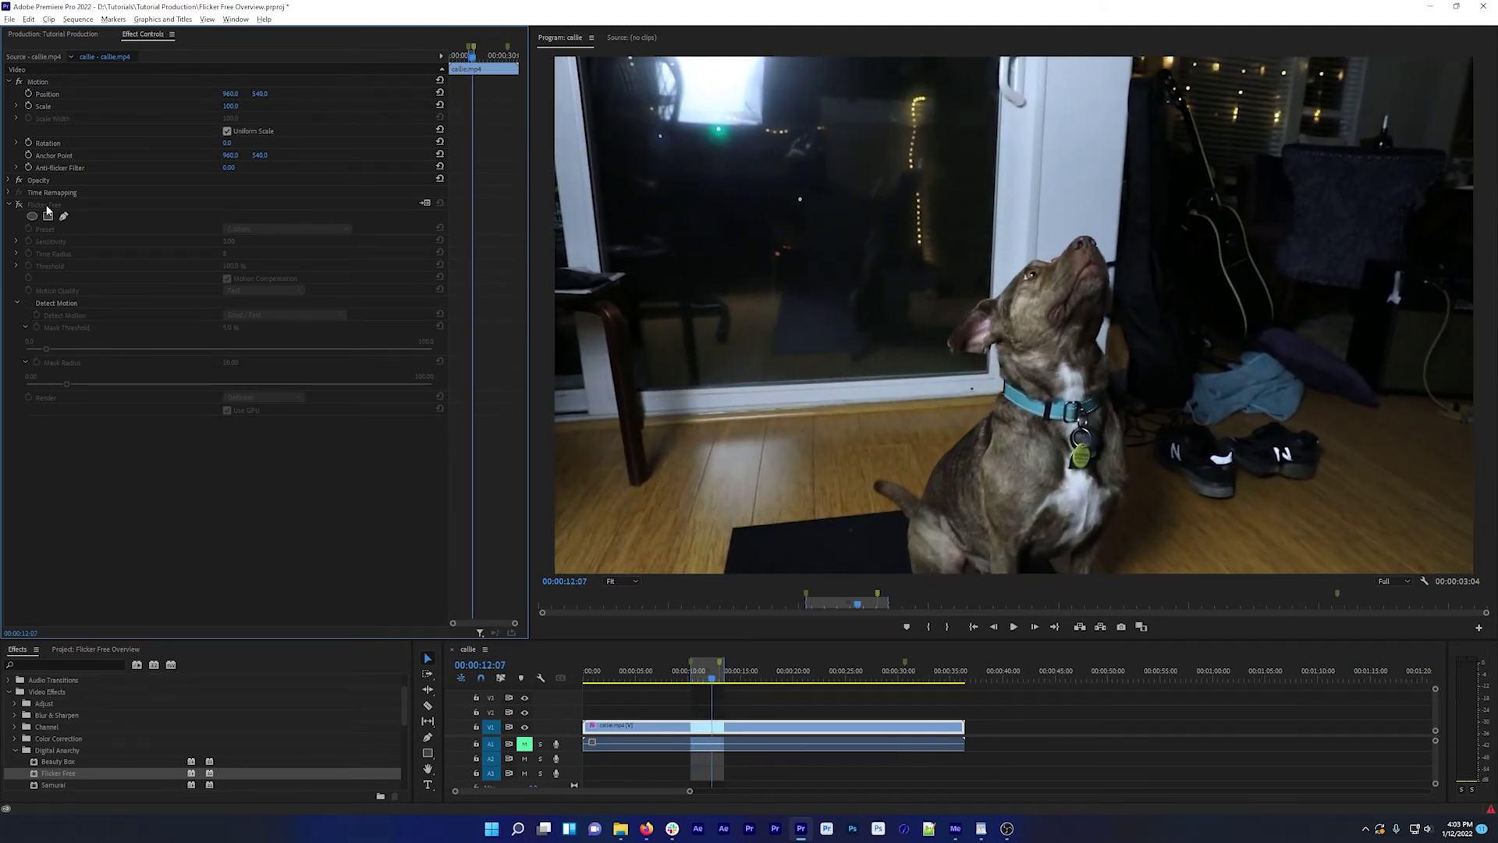
pyautogui.hotkey('shift', 'i')
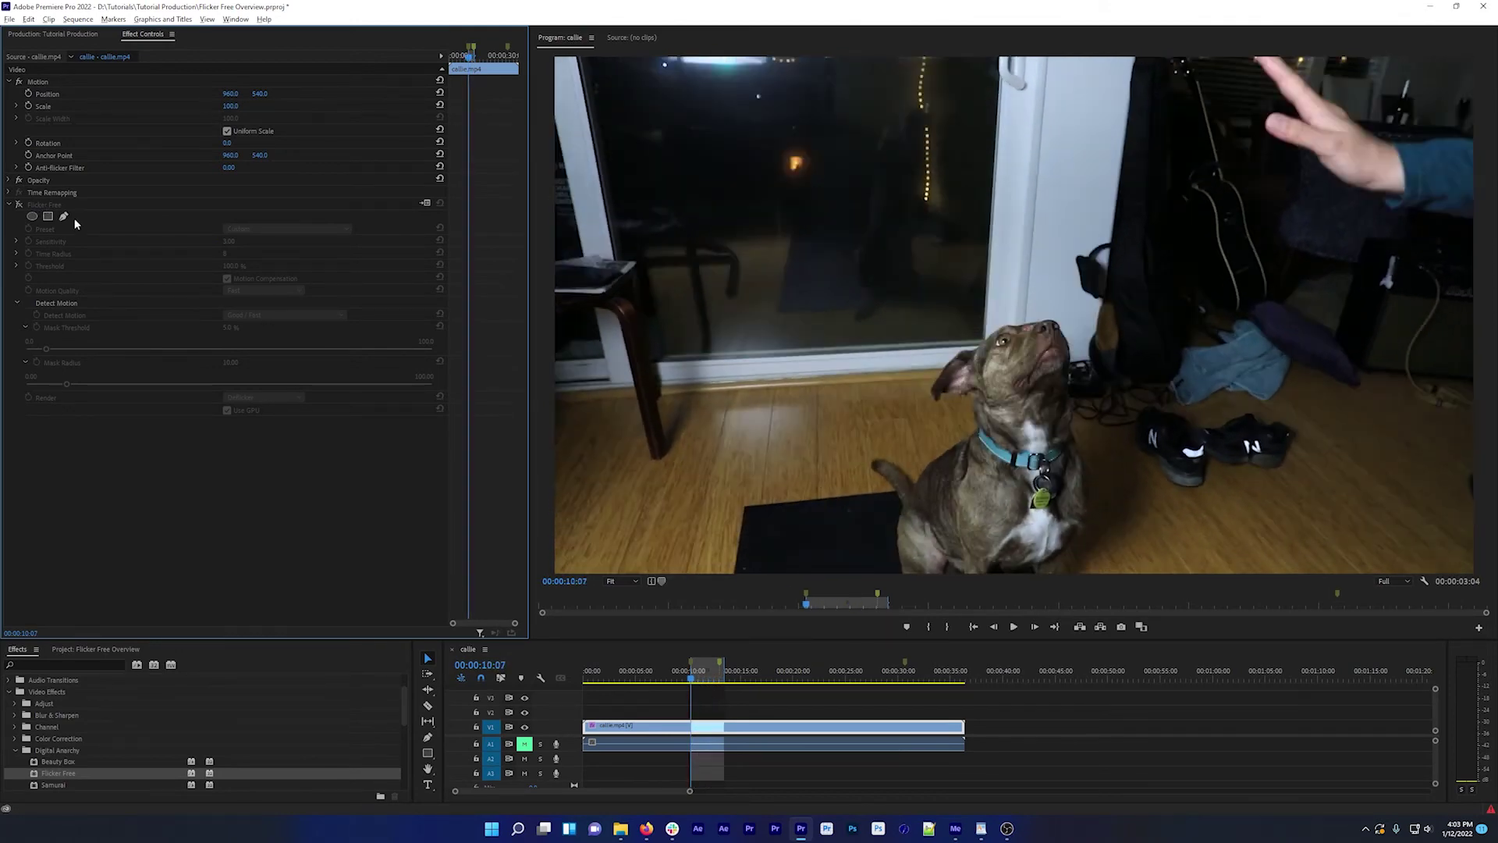
# Play the clip with Flicker Free back on, then undo to restore the Rolling Bands (default) settings
pyautogui.click(18, 205)
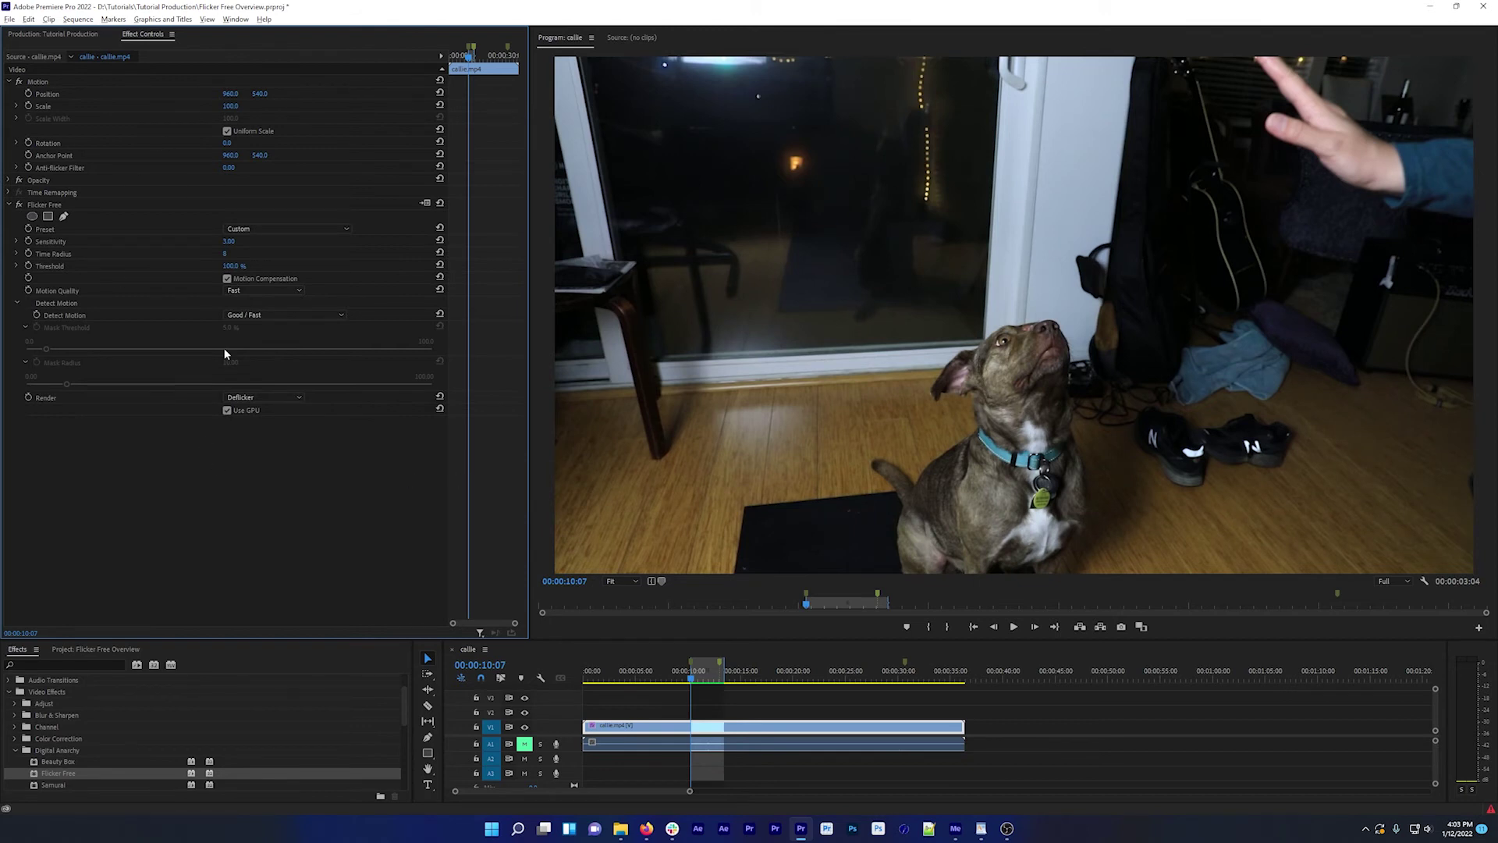
pyautogui.press('space')
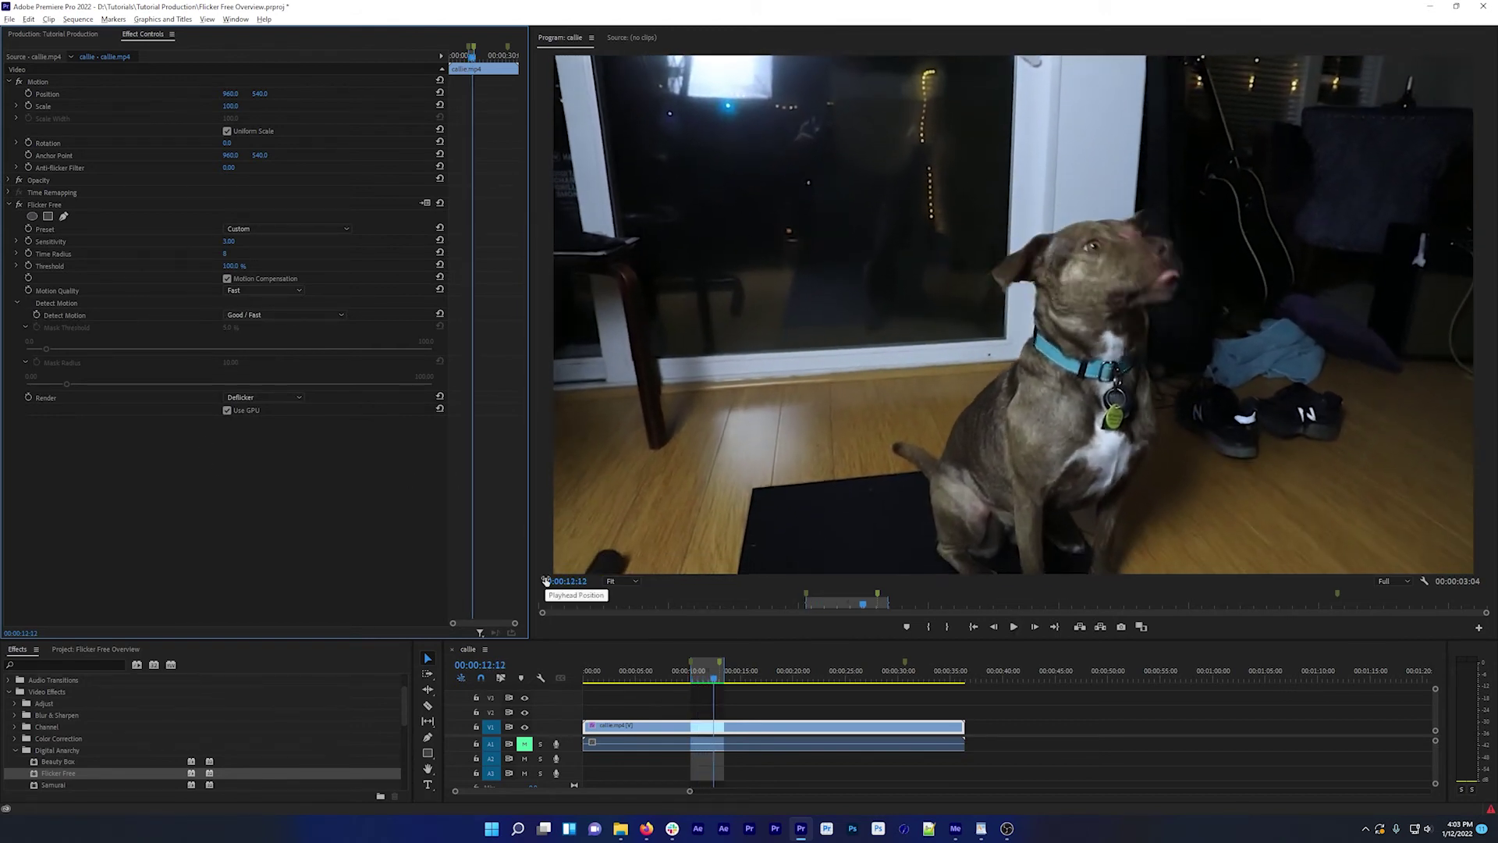
pyautogui.press('space')
pyautogui.press('space')
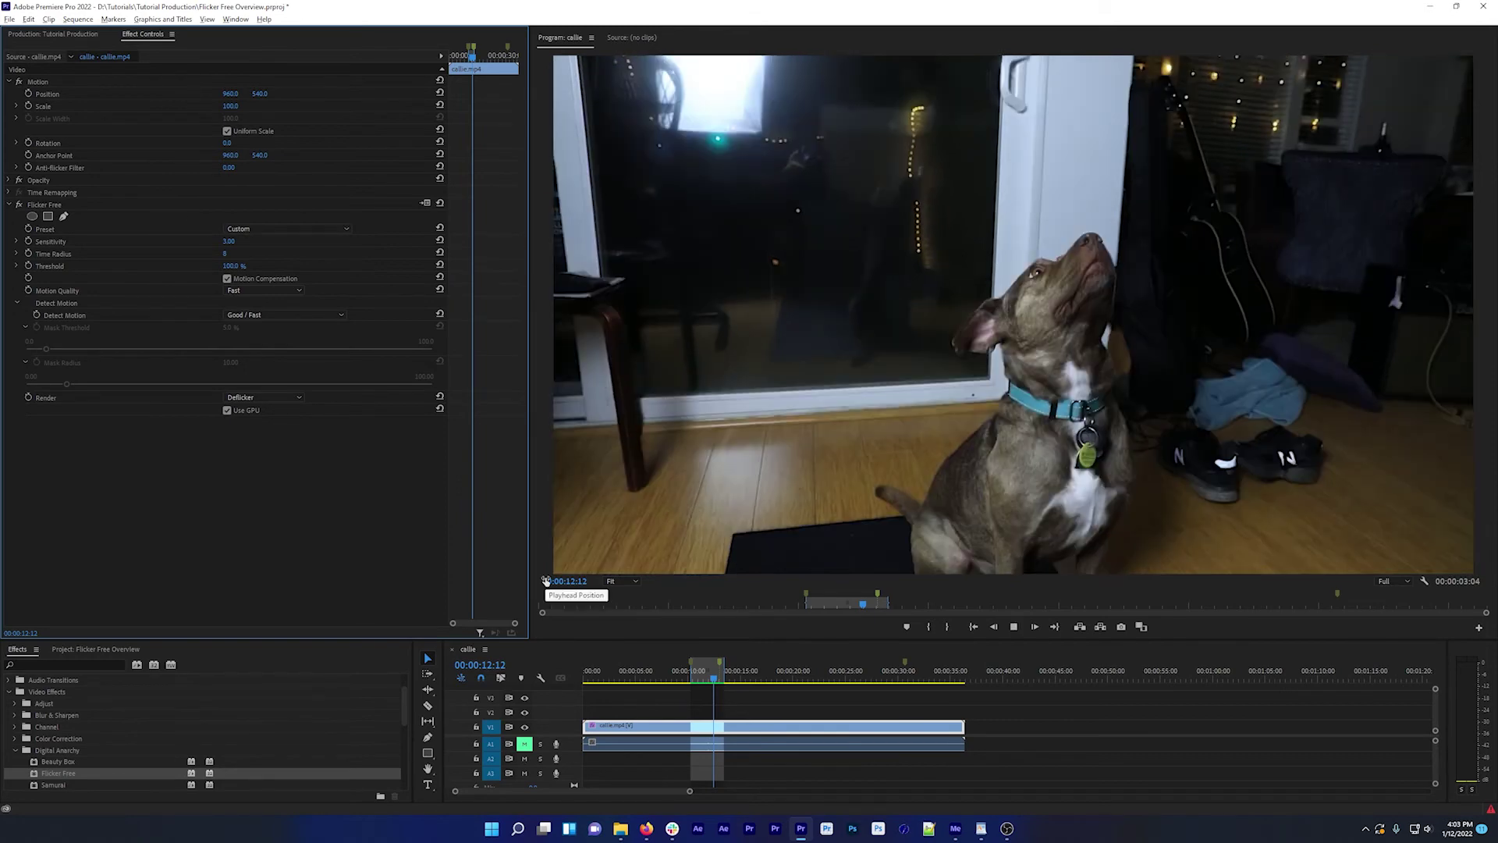
pyautogui.press('space')
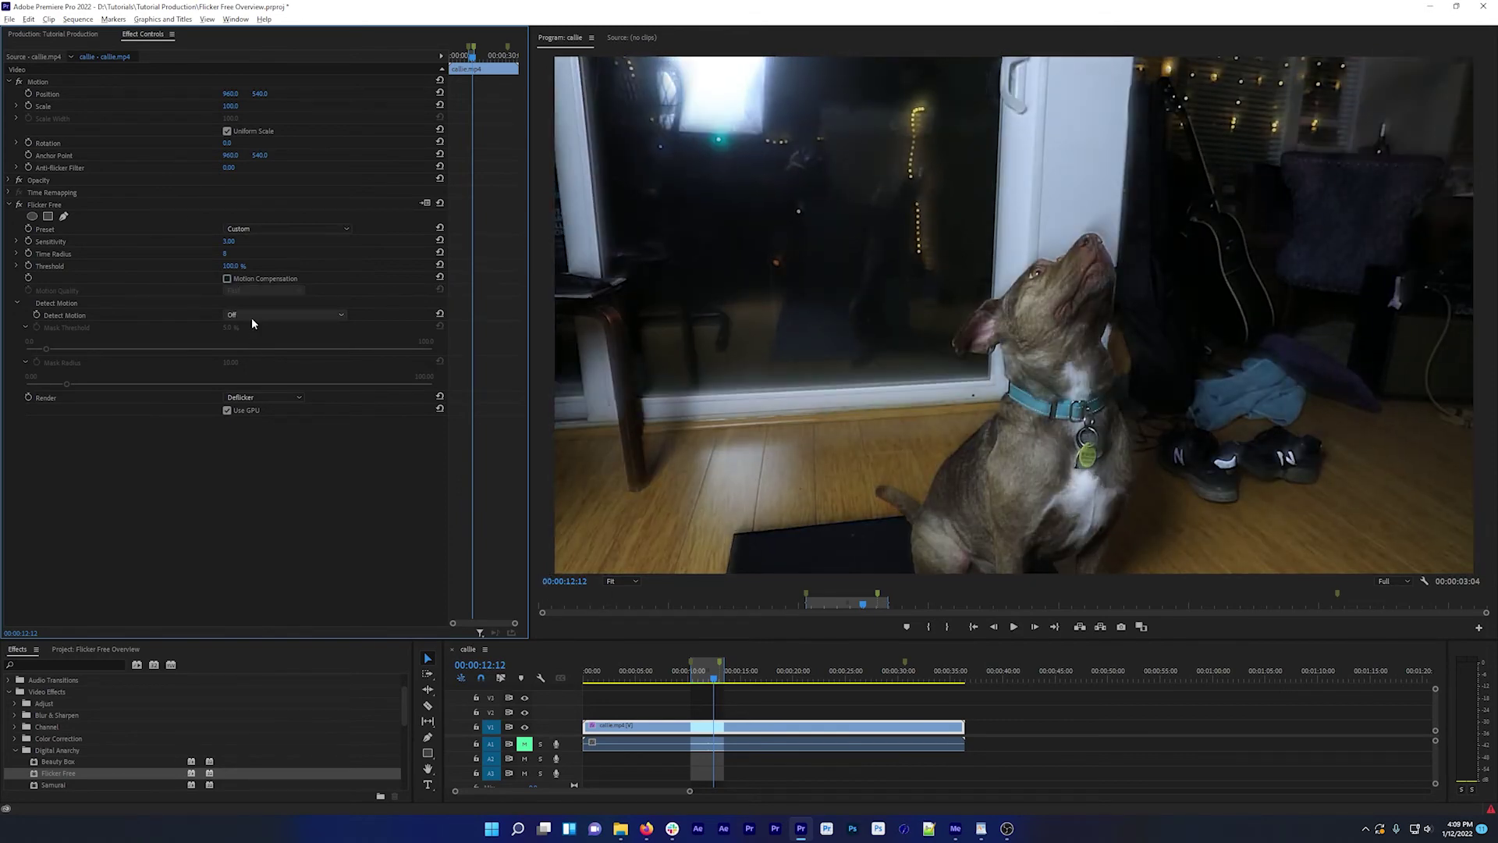
pyautogui.hotkey('ctrl', 'z')
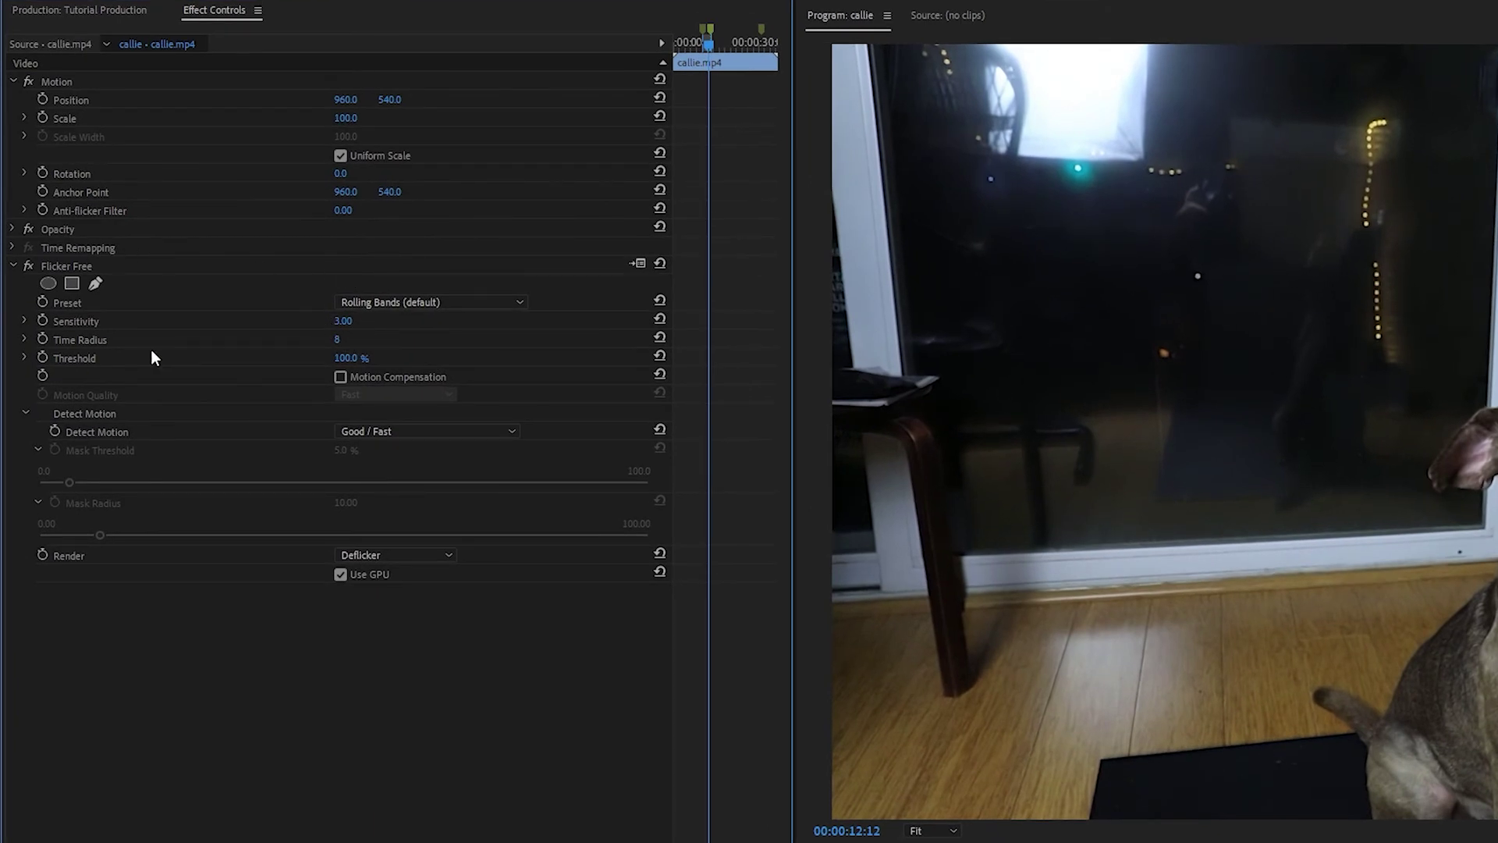
# Reveal Sensitivity, try the Time Lapse preset, then restore Rolling Bands (default) with Sensitivity 3.00
pyautogui.click(25, 321)
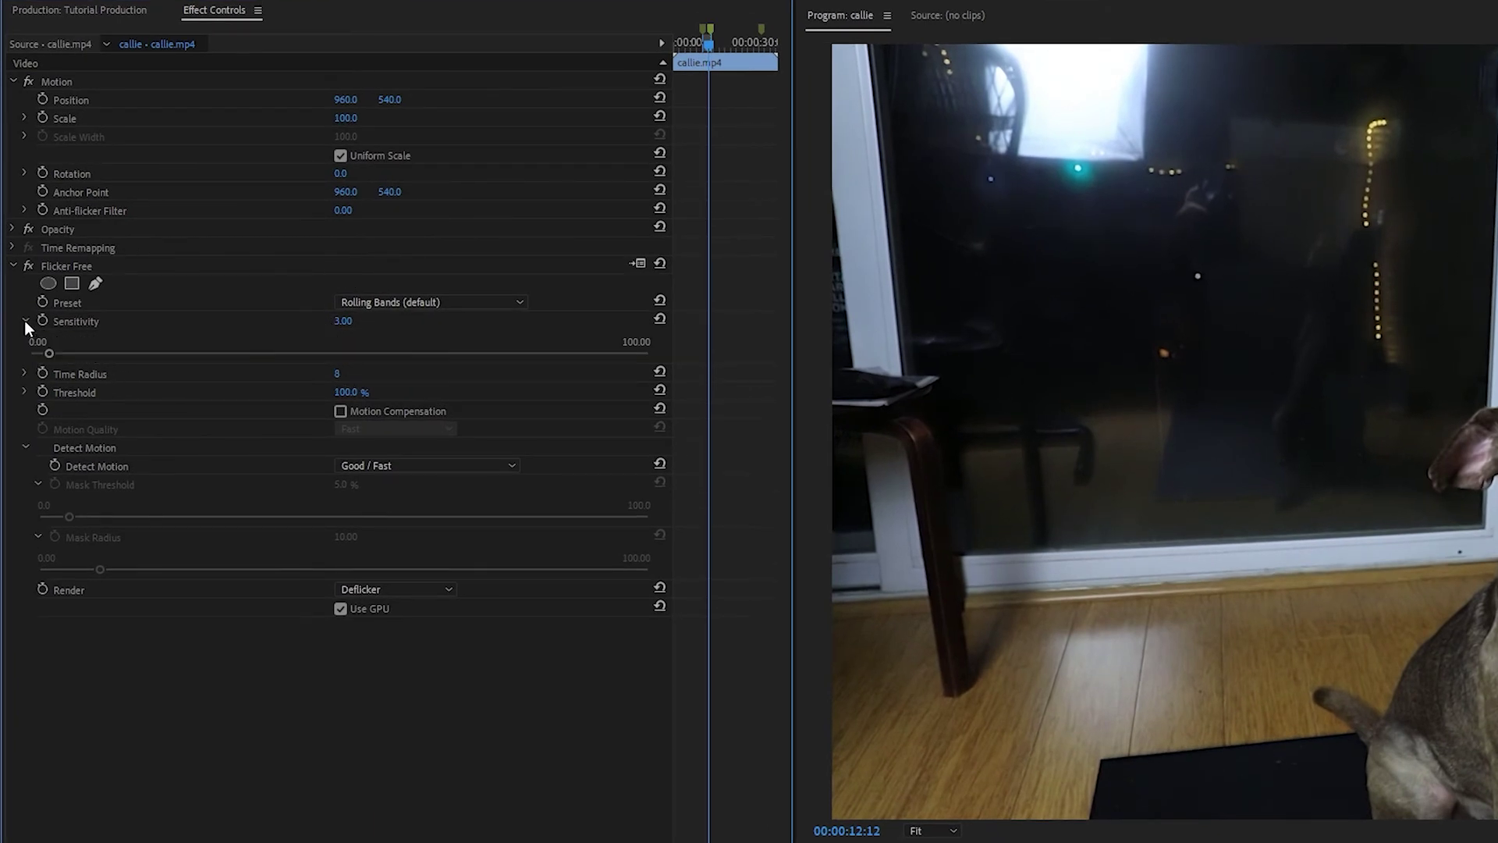
pyautogui.click(358, 305)
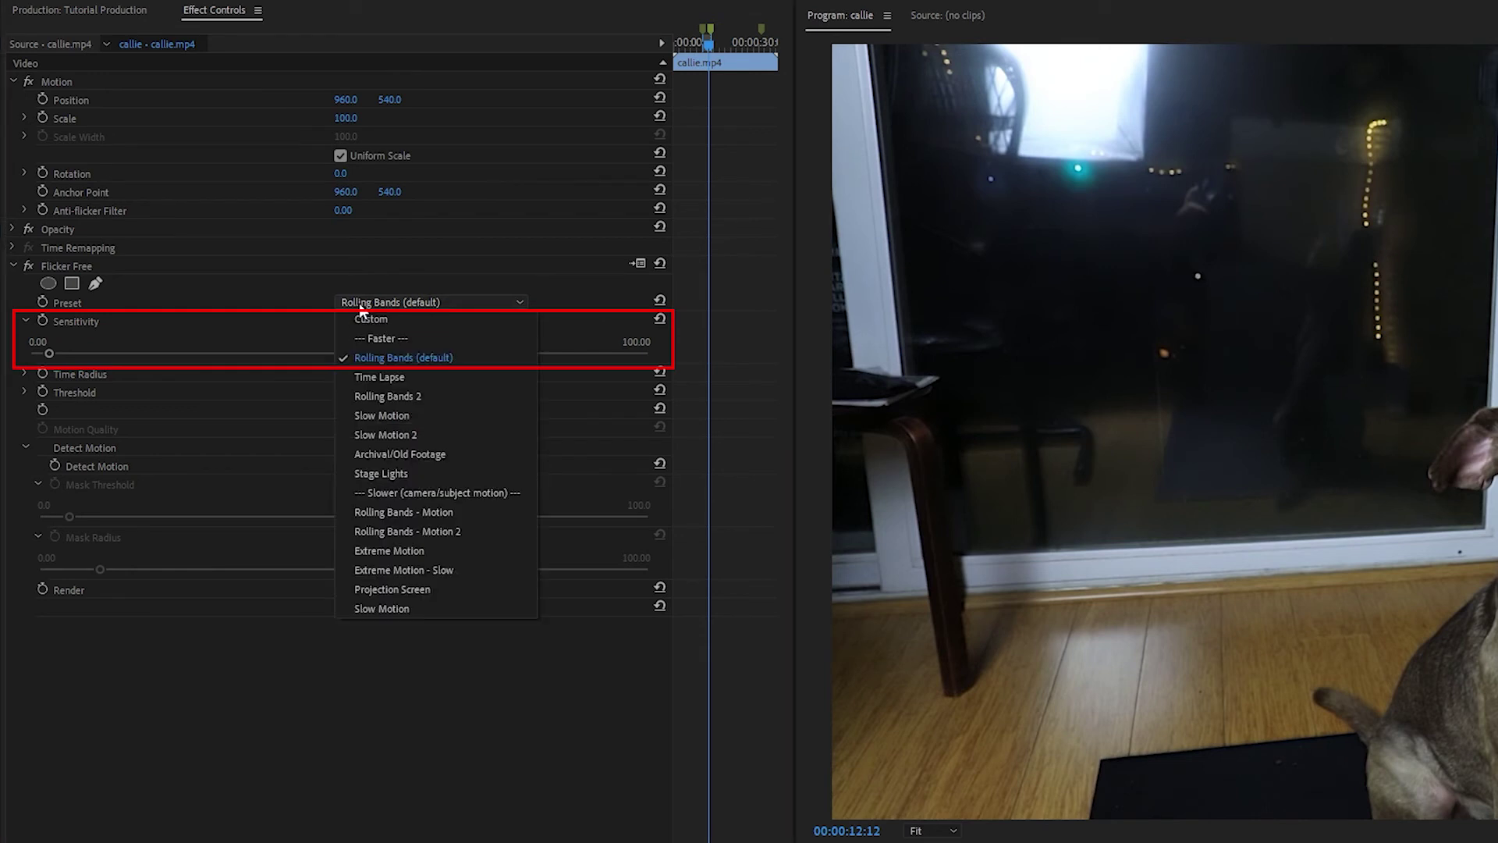
pyautogui.click(366, 378)
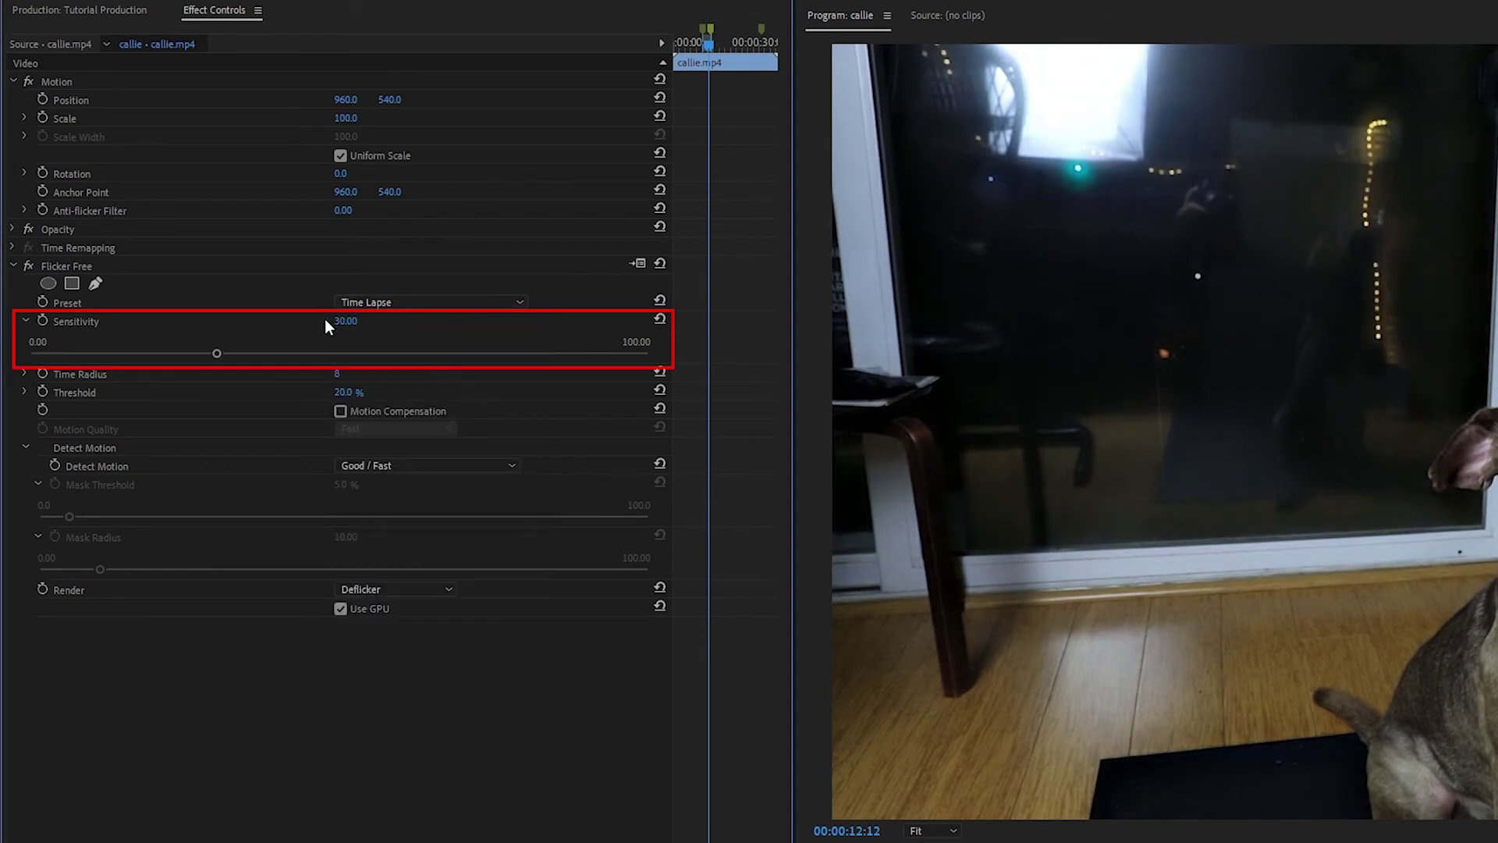
pyautogui.click(373, 306)
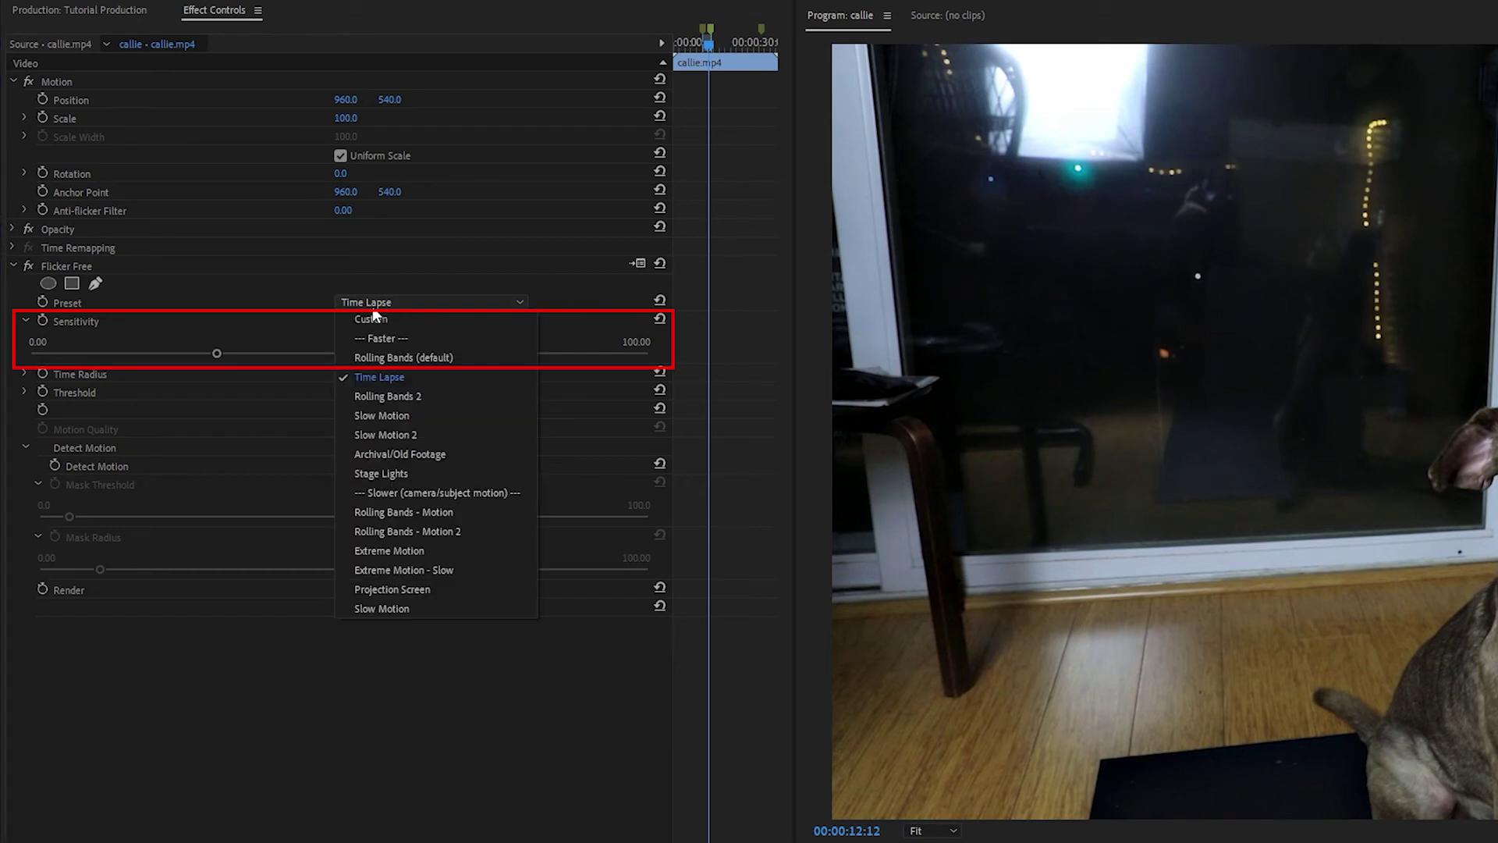
pyautogui.click(383, 355)
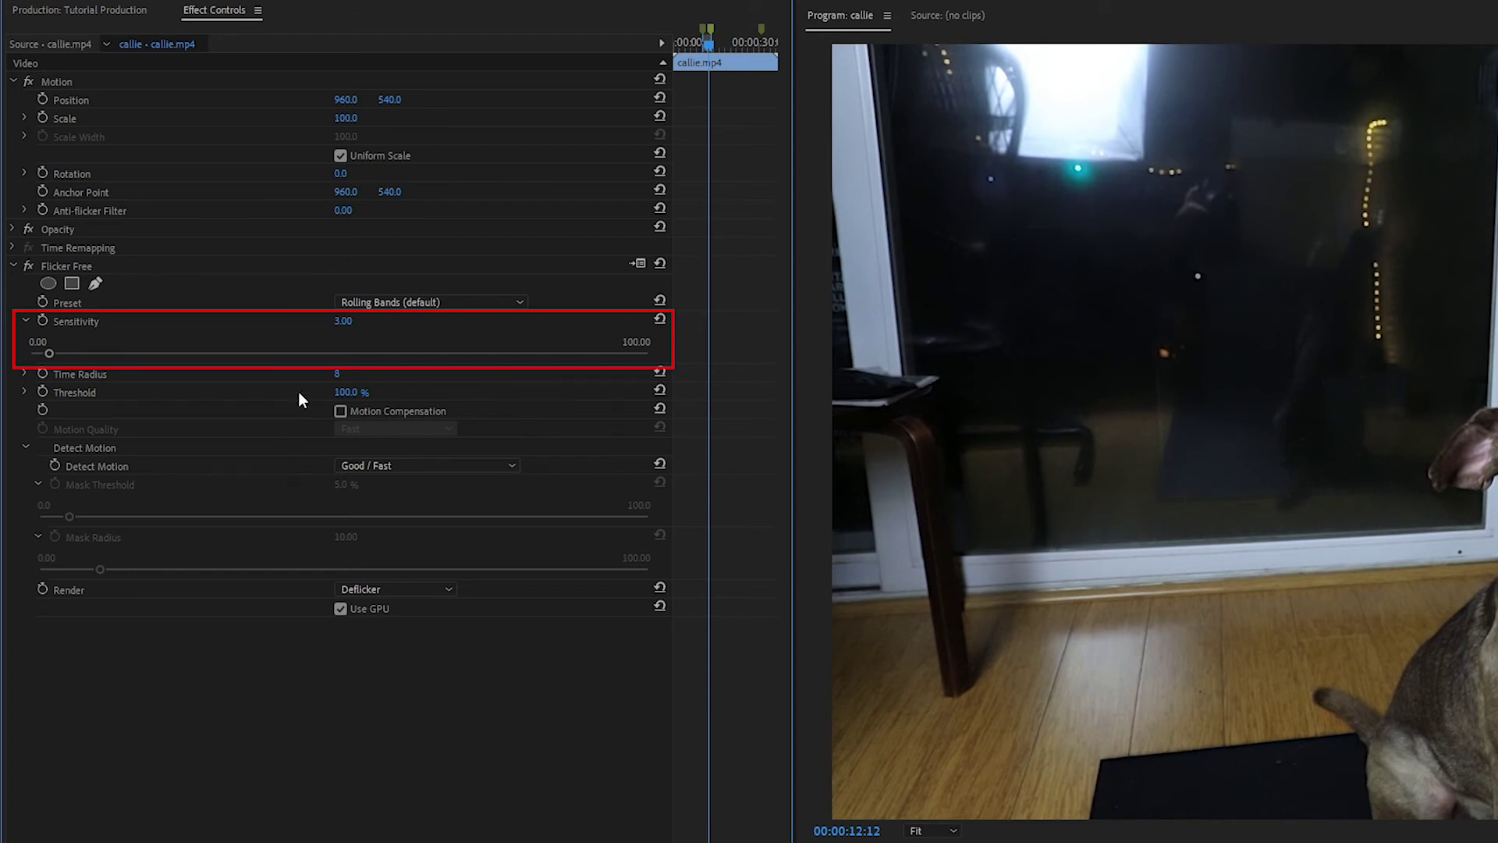
pyautogui.click(341, 321)
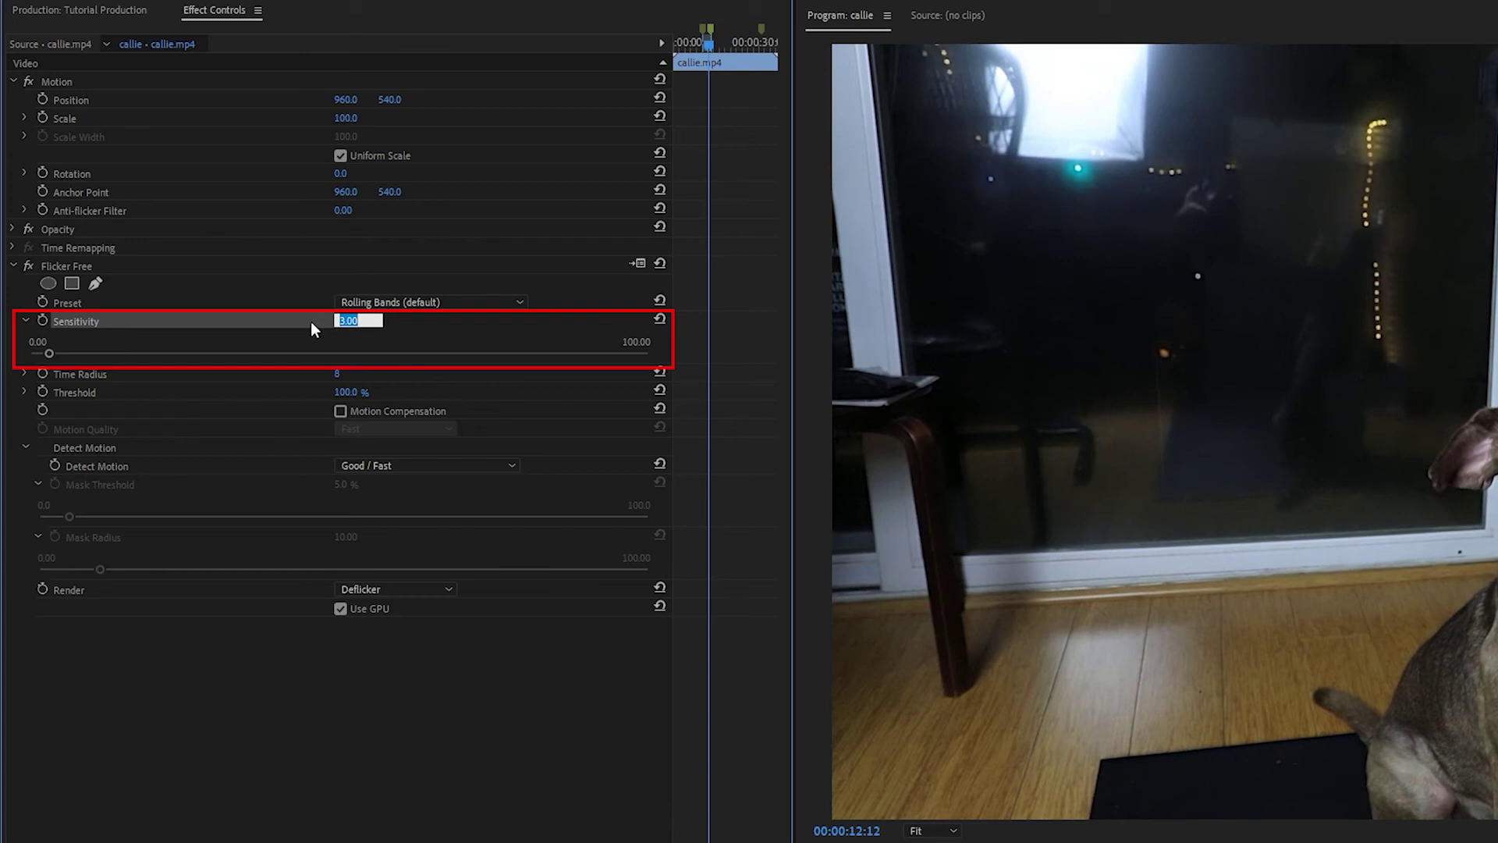
pyautogui.click(307, 330)
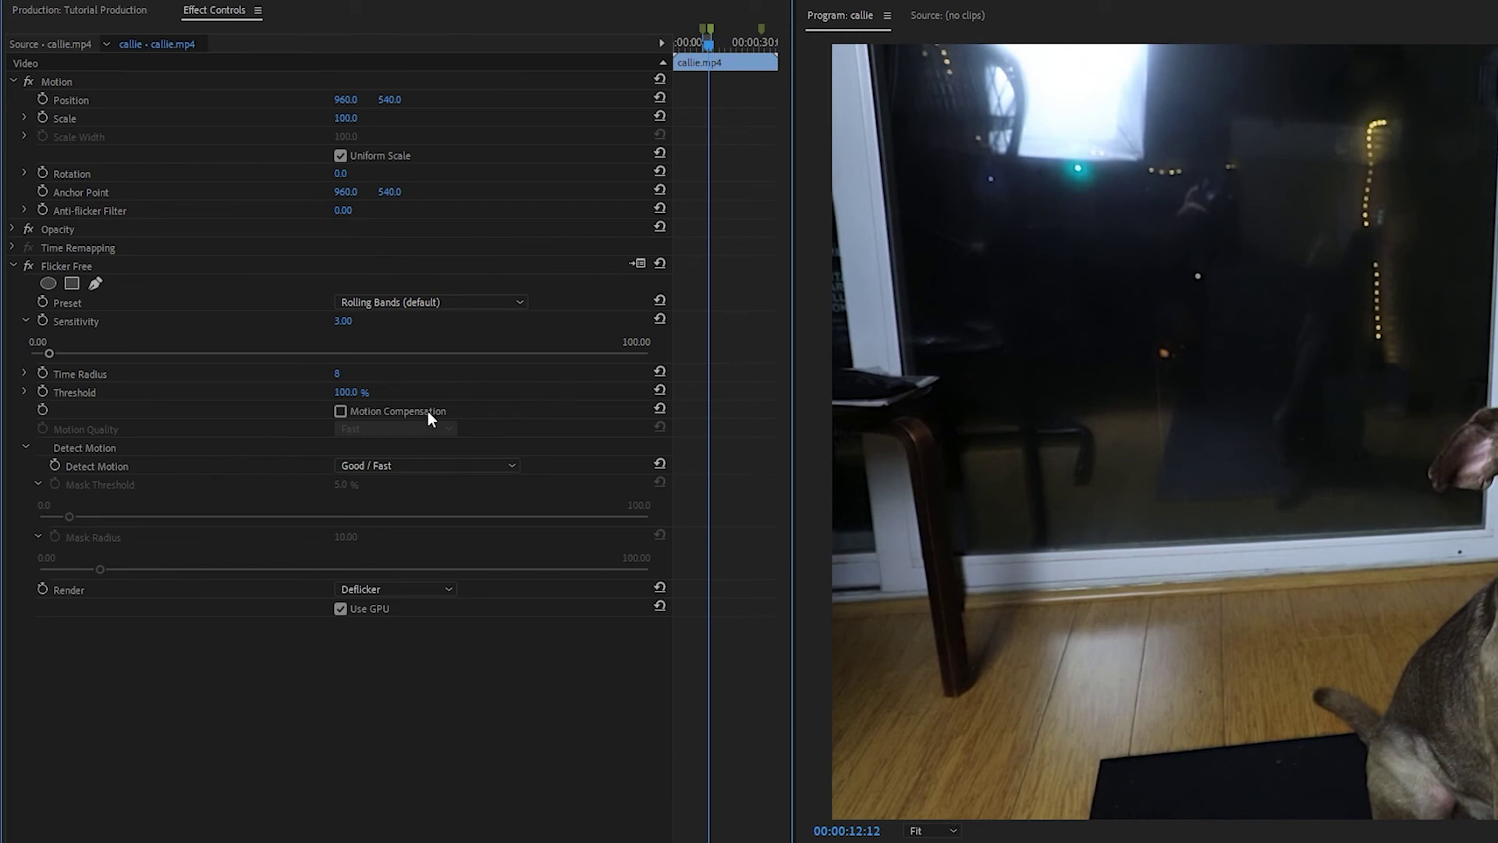
# Try Flicker Free Time Radius values of 8 and 6, then settle on the maximum of 10
pyautogui.click(24, 373)
pyautogui.click(339, 373)
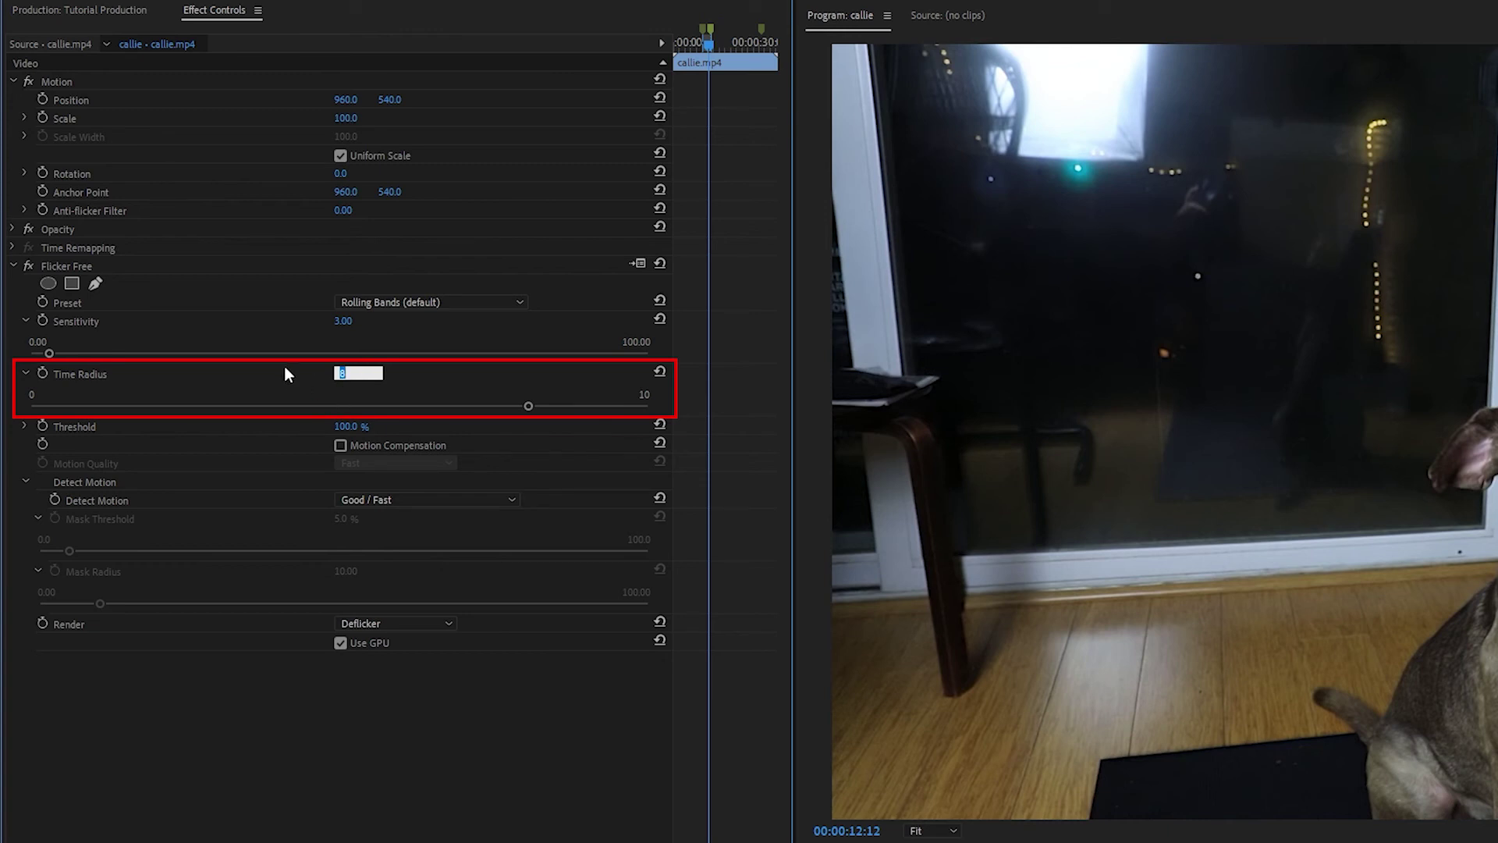
pyautogui.click(282, 373)
pyautogui.click(344, 373)
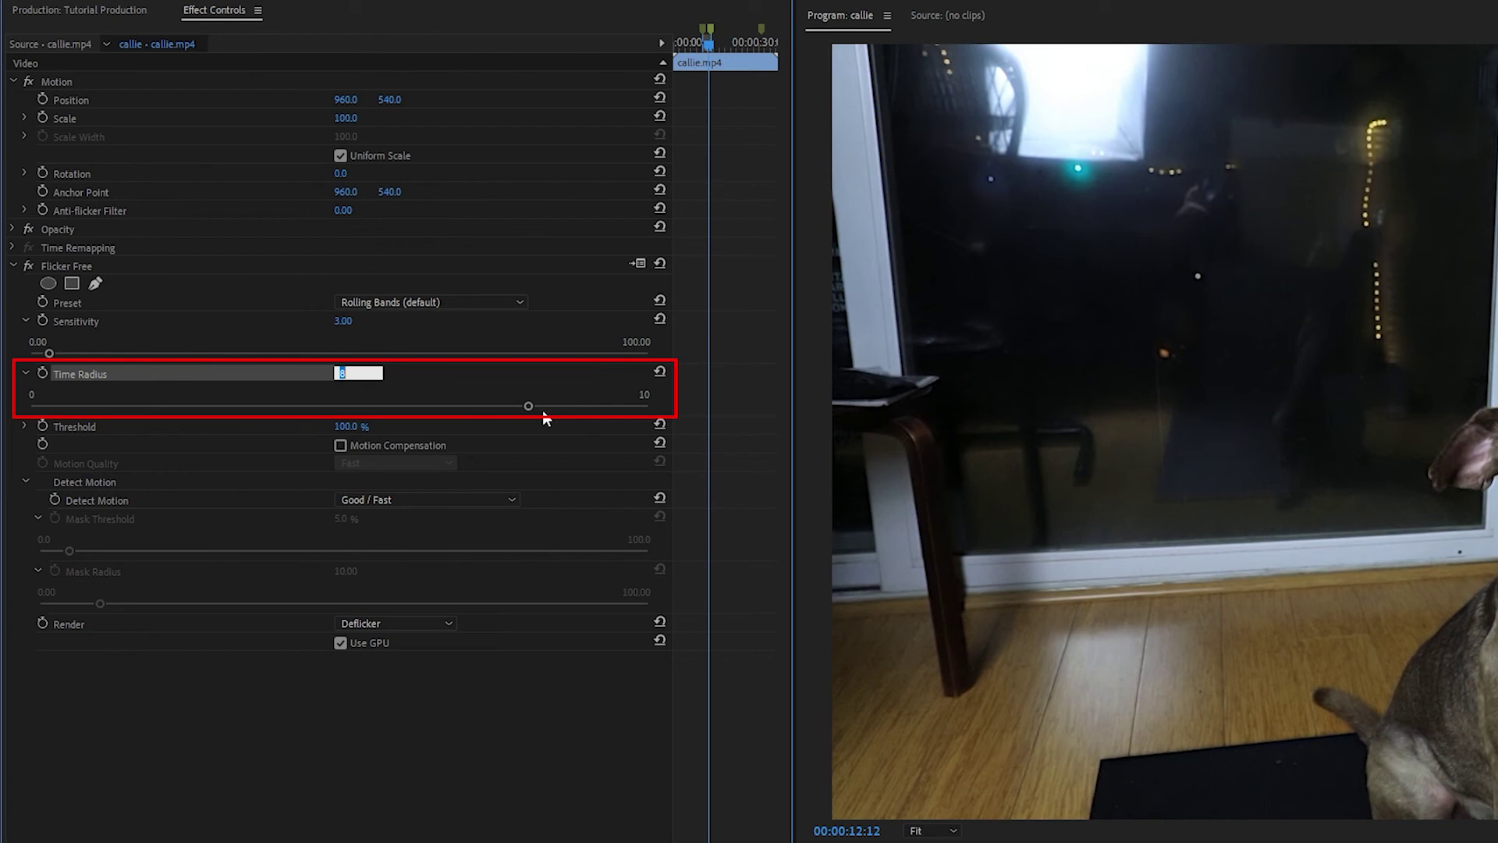
pyautogui.click(275, 563)
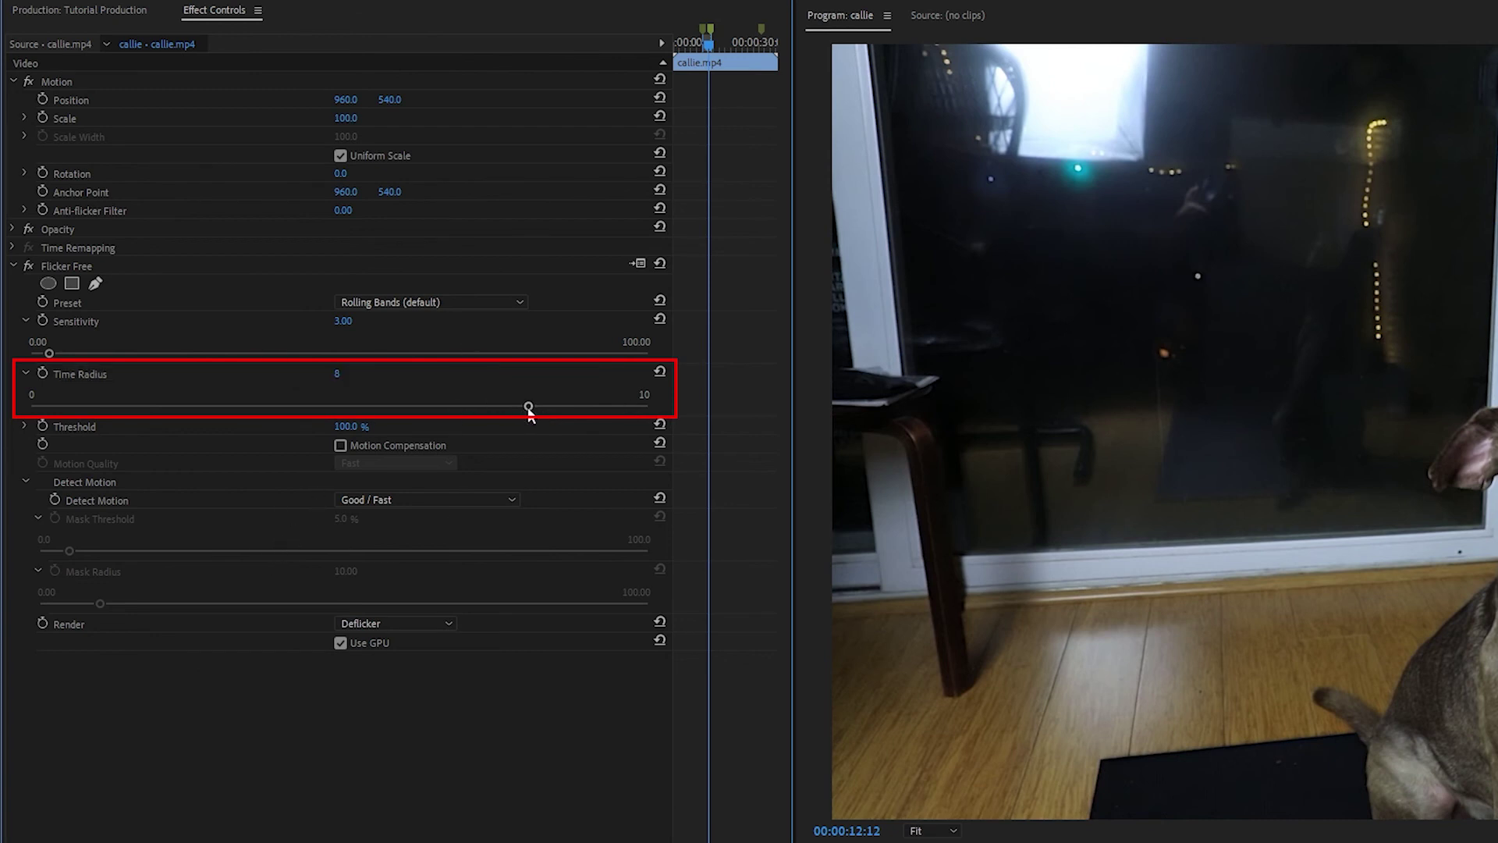
pyautogui.moveTo(527, 407); pyautogui.dragTo(490, 418)
pyautogui.moveTo(580, 423); pyautogui.dragTo(665, 423)
pyautogui.click(472, 304)
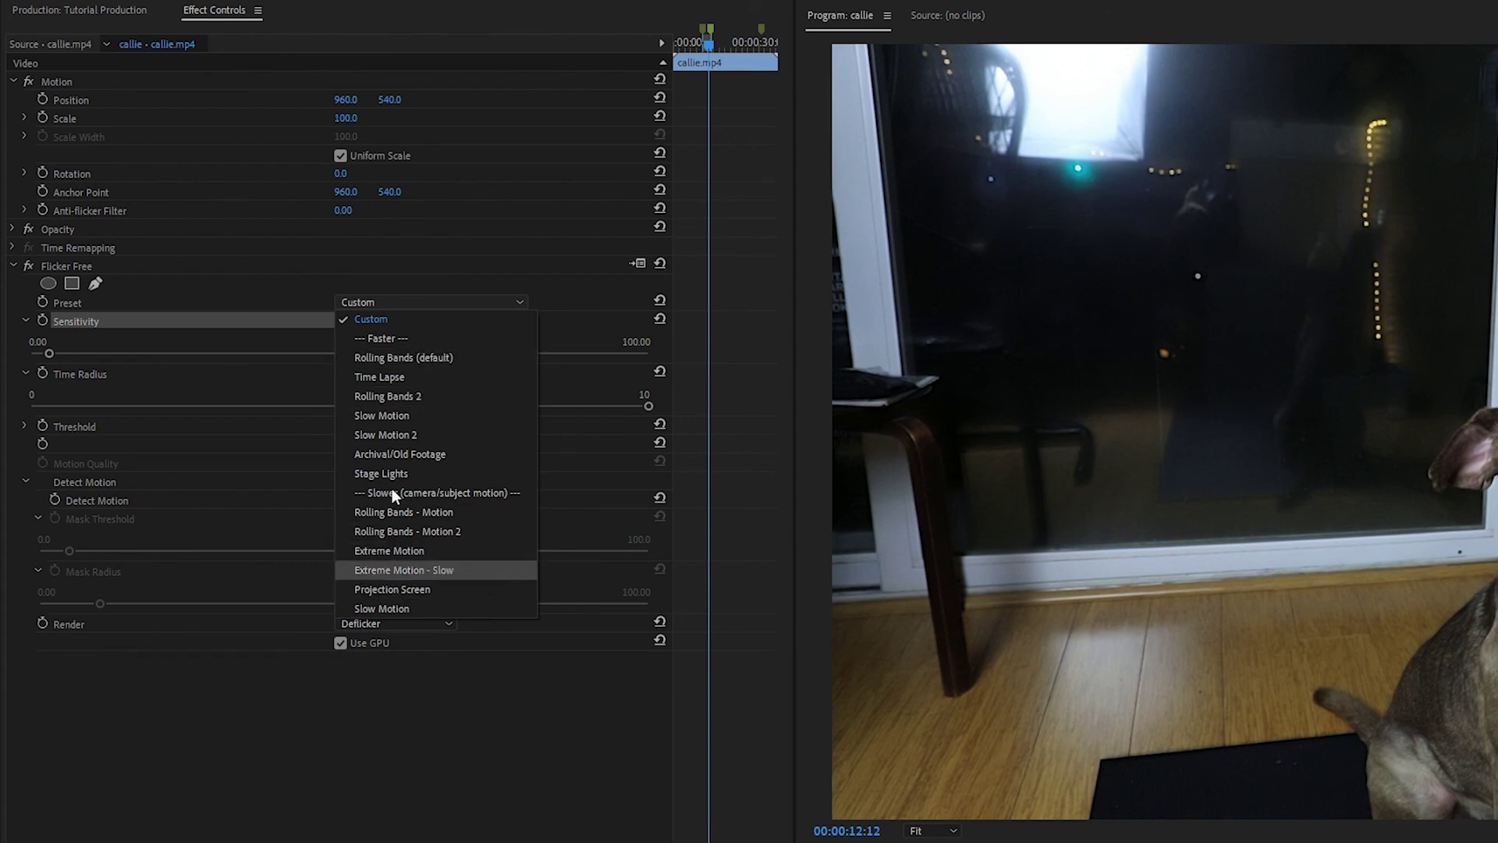
pyautogui.click(372, 286)
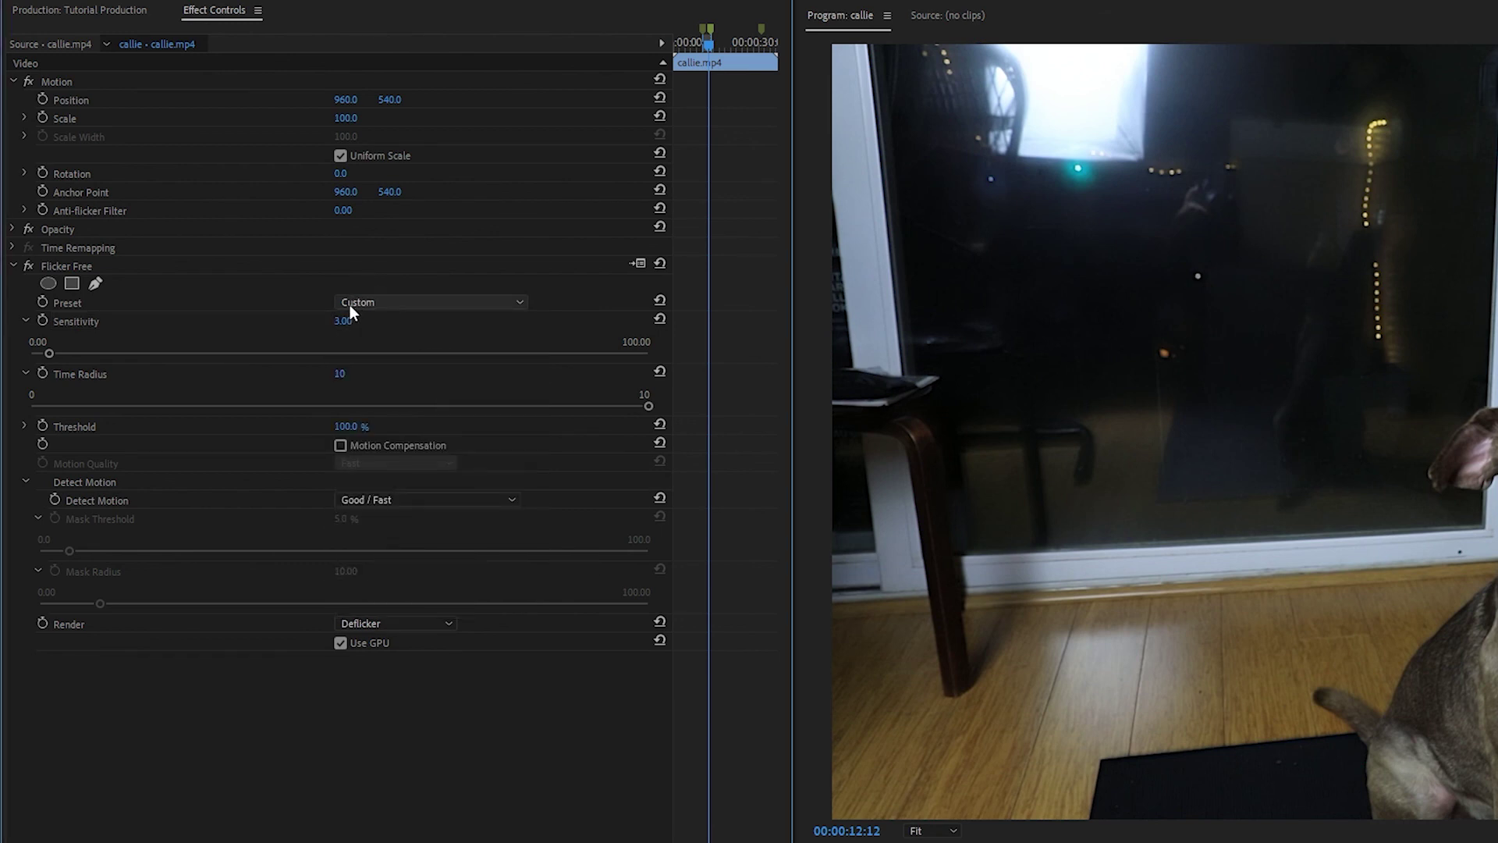
pyautogui.click(306, 323)
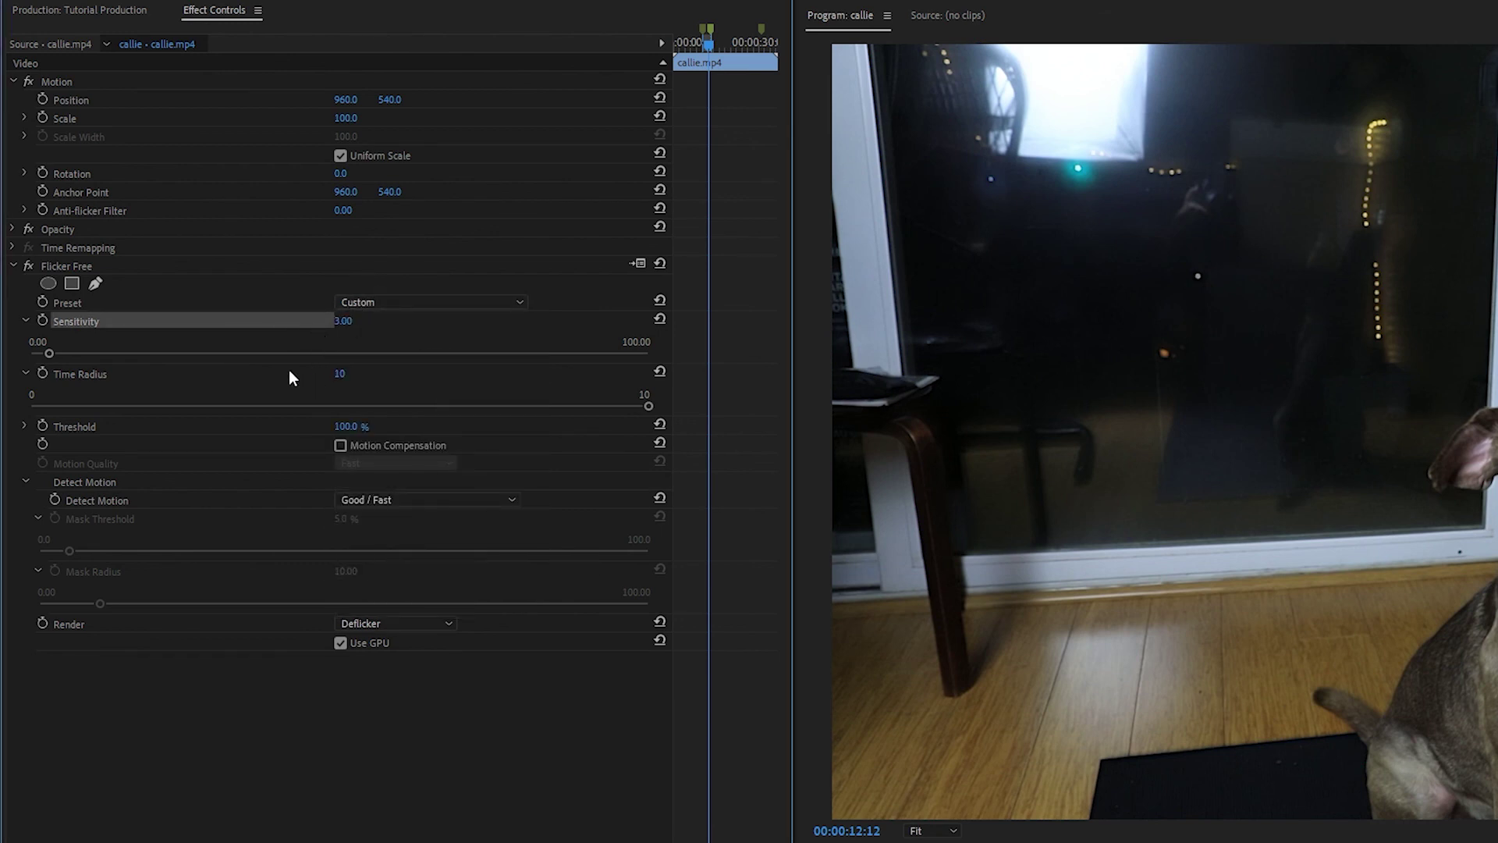